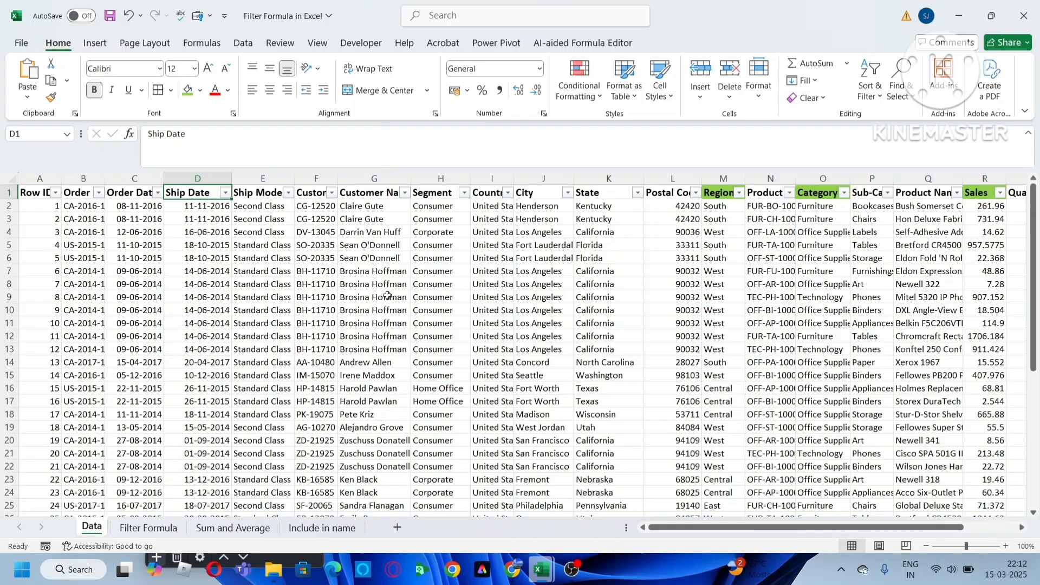
pyautogui.click(27, 198)
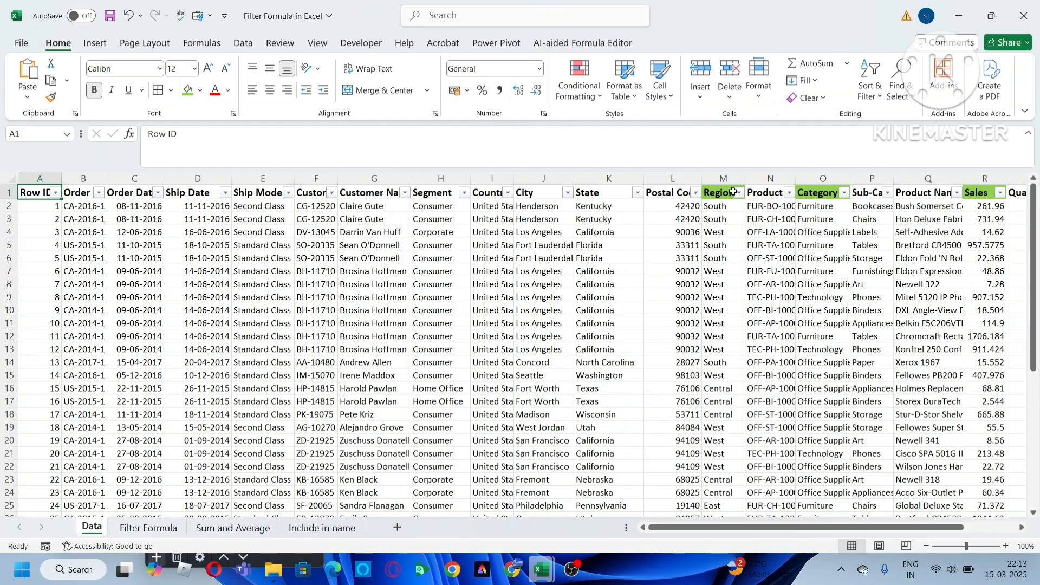
pyautogui.click(844, 192)
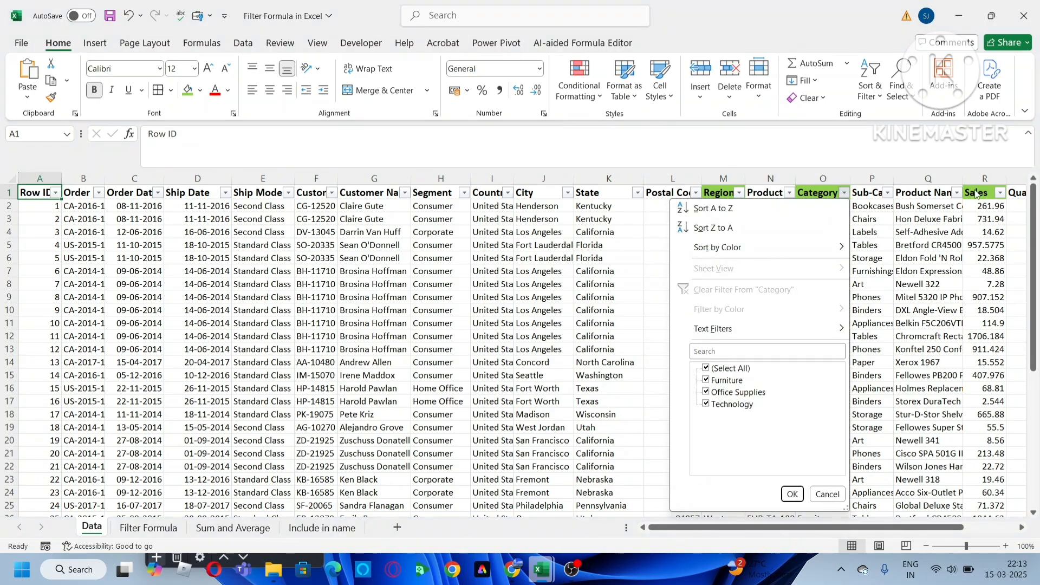
pyautogui.click(967, 222)
pyautogui.click(928, 284)
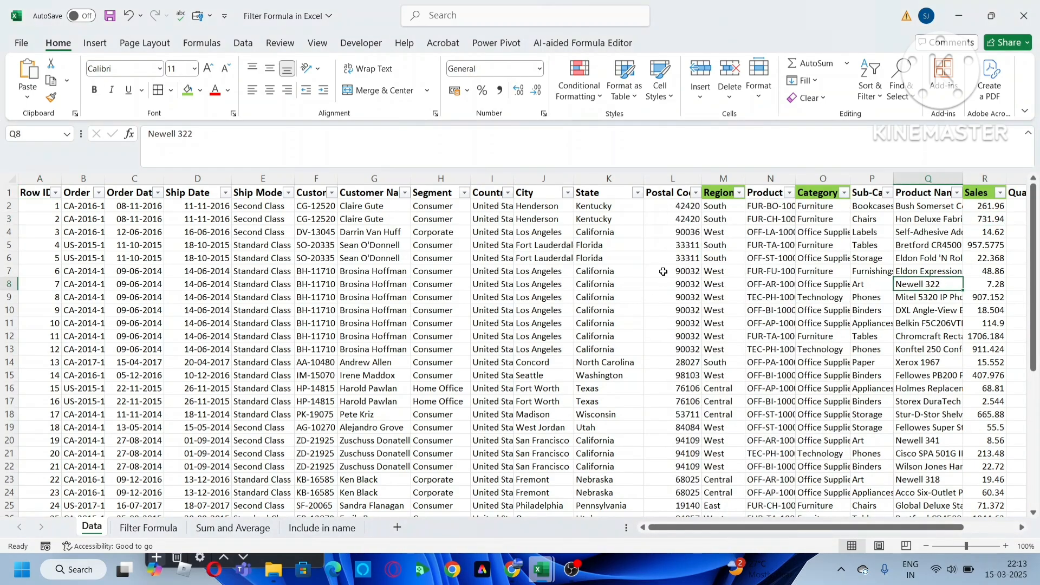
# Filter the Data sheet to show only the East region and the Furniture category
pyautogui.click(738, 192)
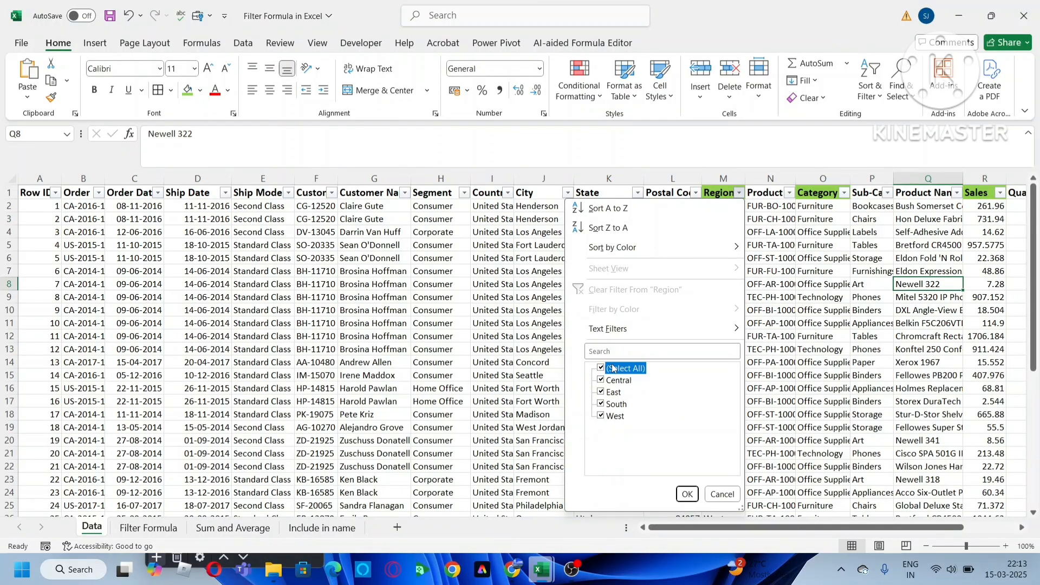
pyautogui.click(687, 493)
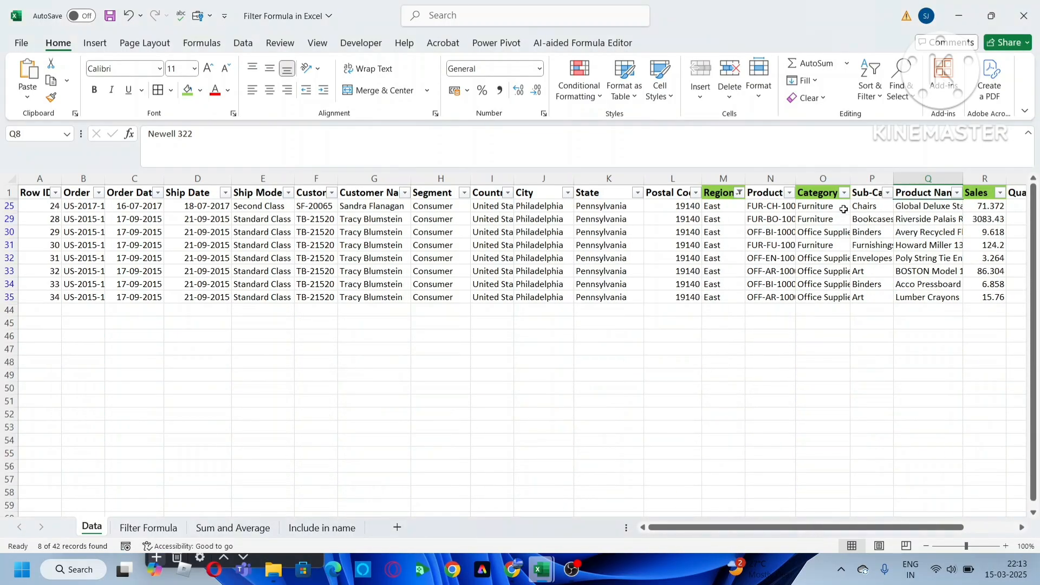
pyautogui.click(844, 193)
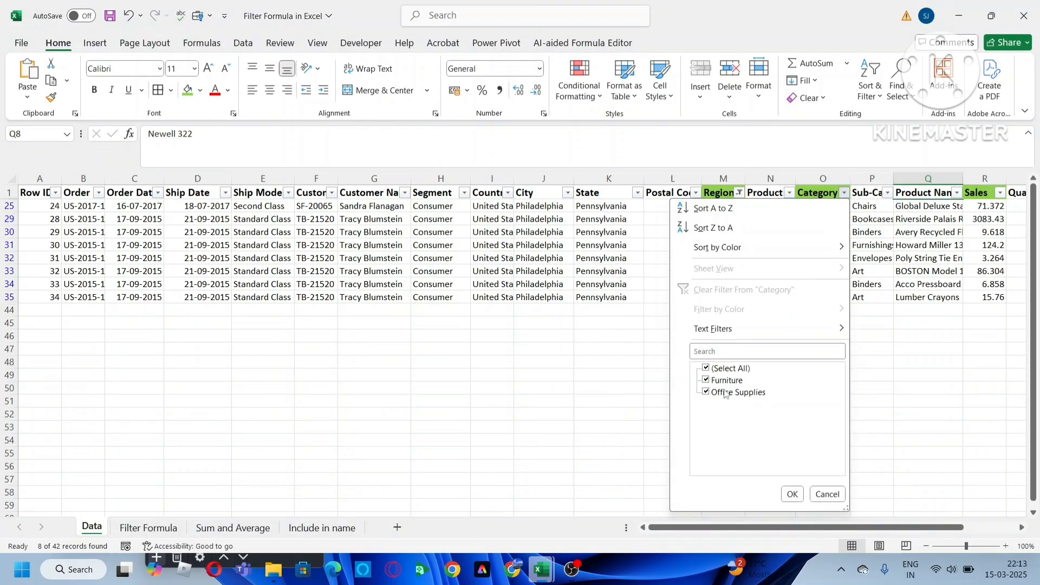
pyautogui.click(725, 393)
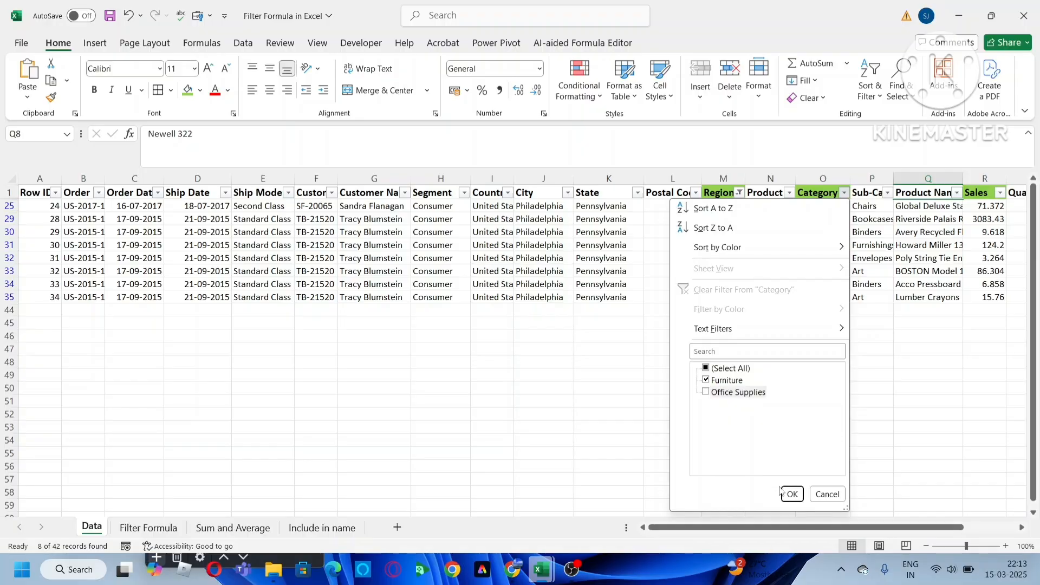
pyautogui.click(792, 494)
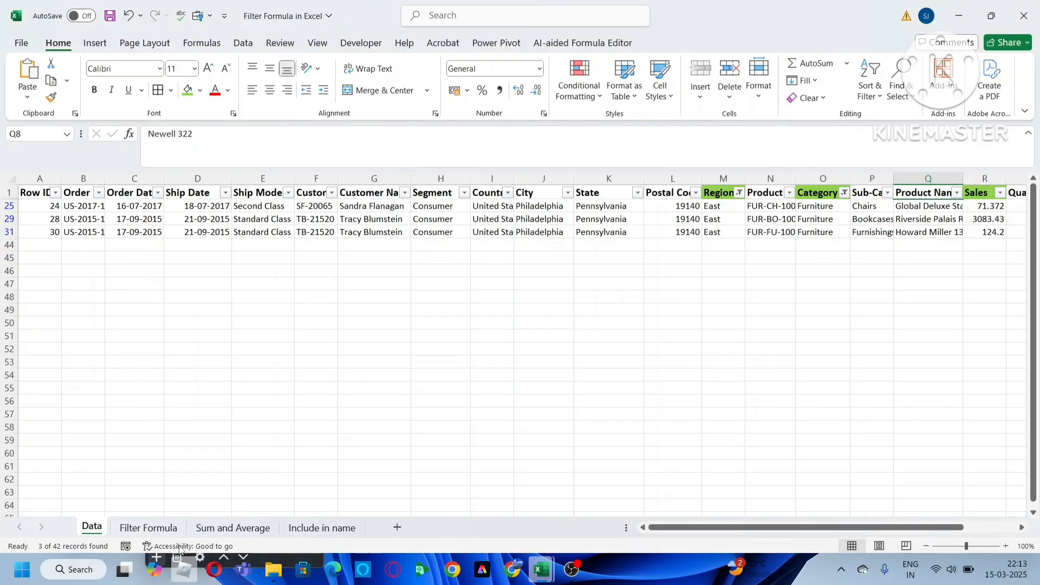
# On the Filter Formula sheet, set the Region criterion in cell E2 to West
pyautogui.click(130, 528)
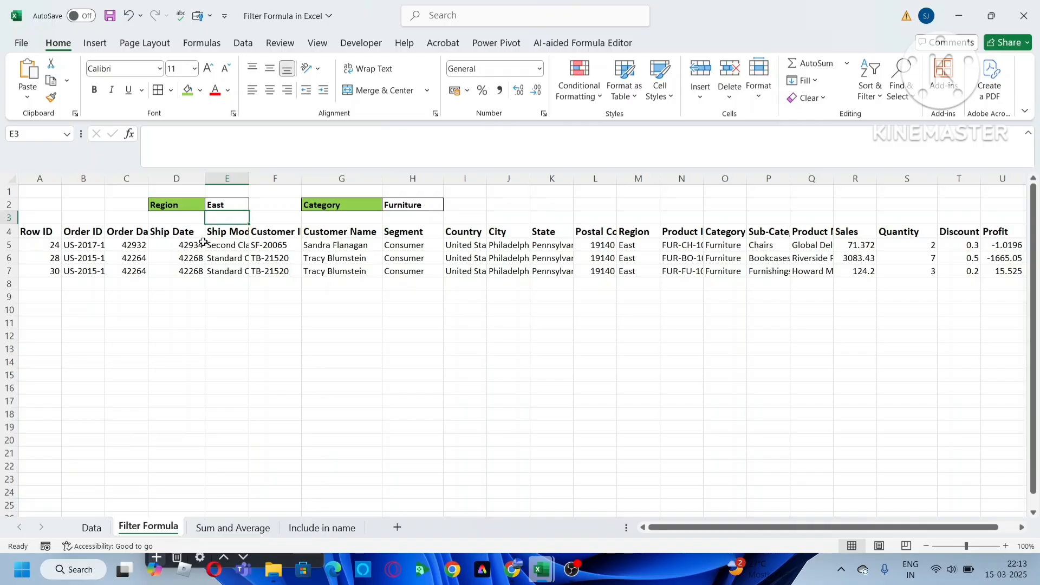
pyautogui.click(39, 234)
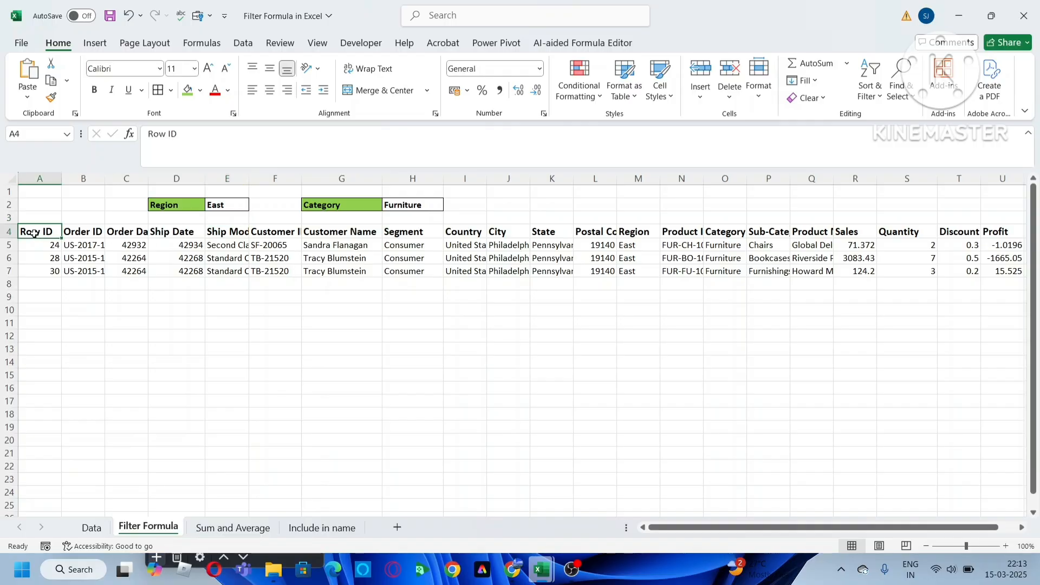
pyautogui.click(228, 205)
pyautogui.click(404, 206)
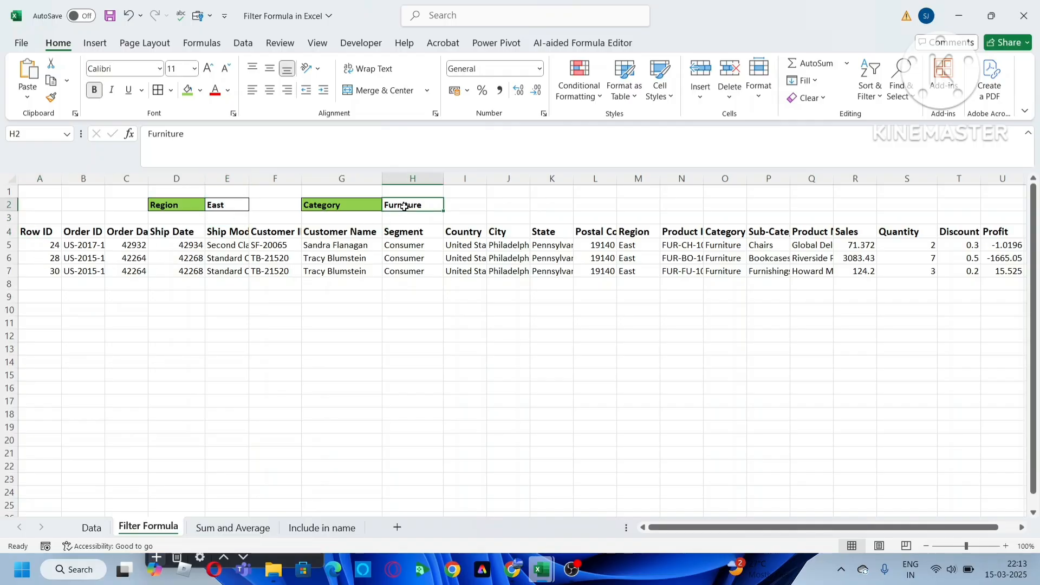
pyautogui.click(236, 208)
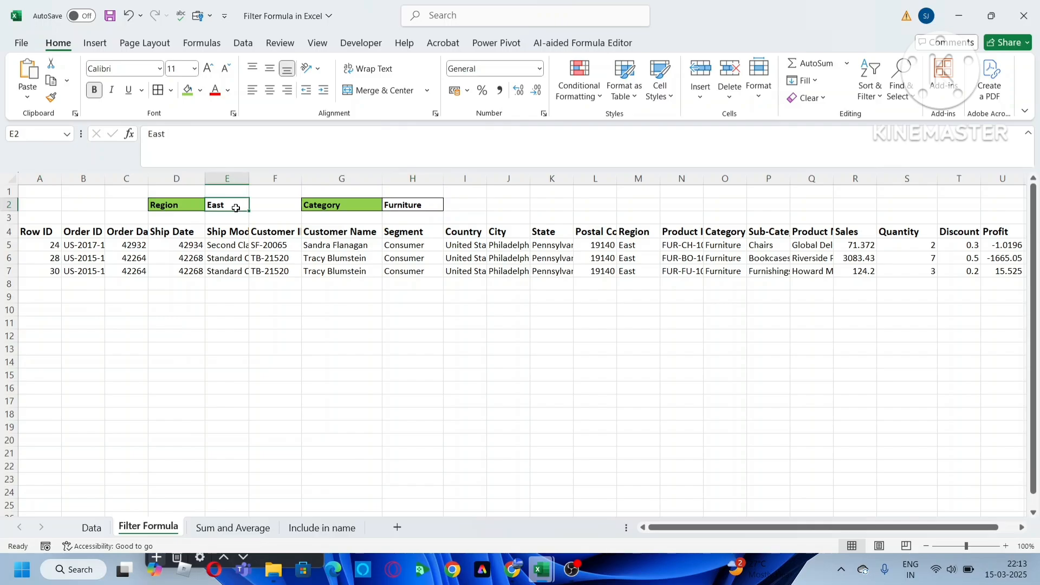
pyautogui.write('We')
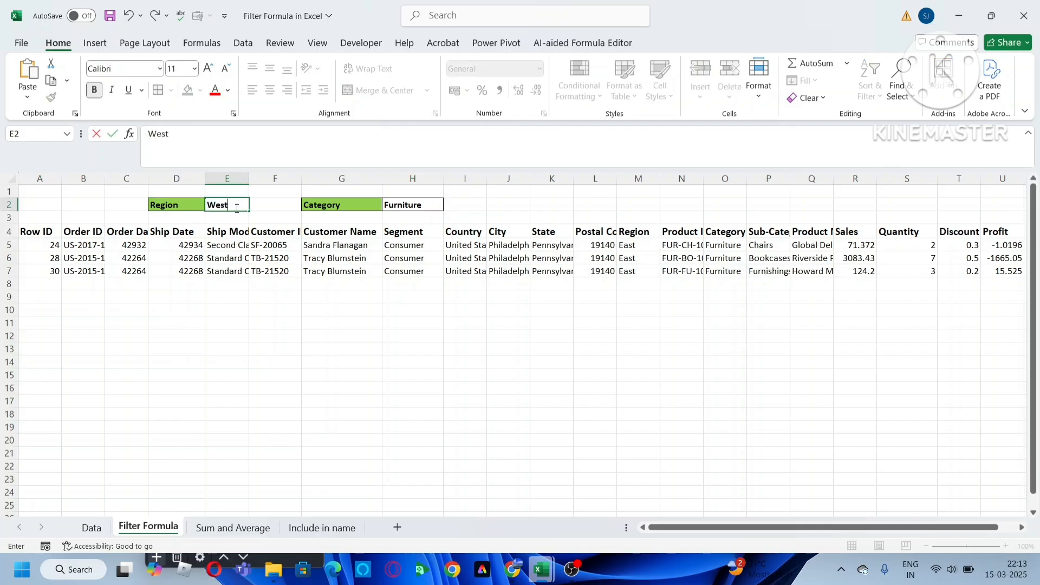
pyautogui.write('st')
pyautogui.press('Return')
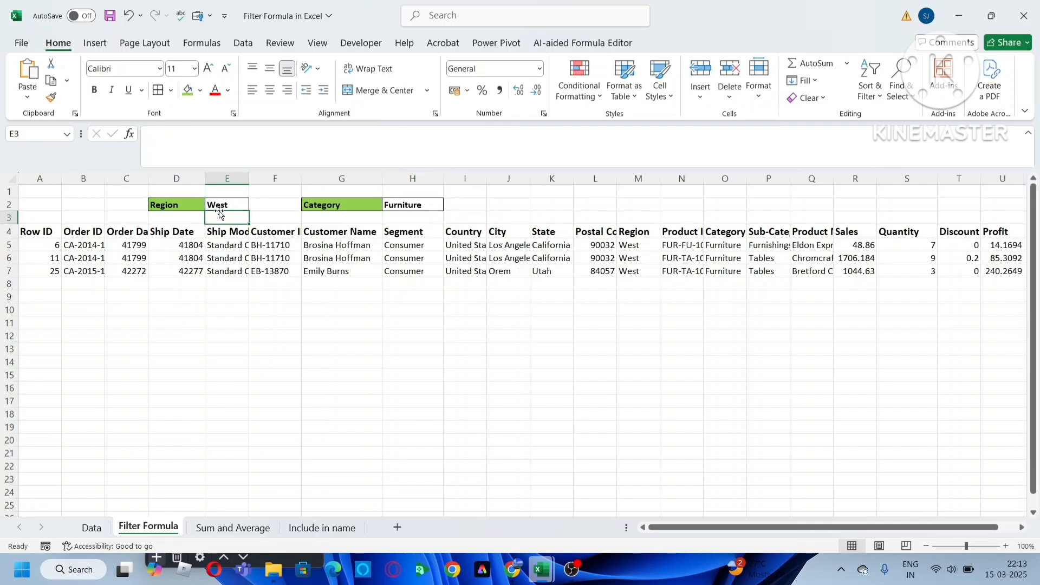
# Examine the Total Sales and Average Sales formulas and their Region criterion on the Sum and Average sheet
pyautogui.click(221, 528)
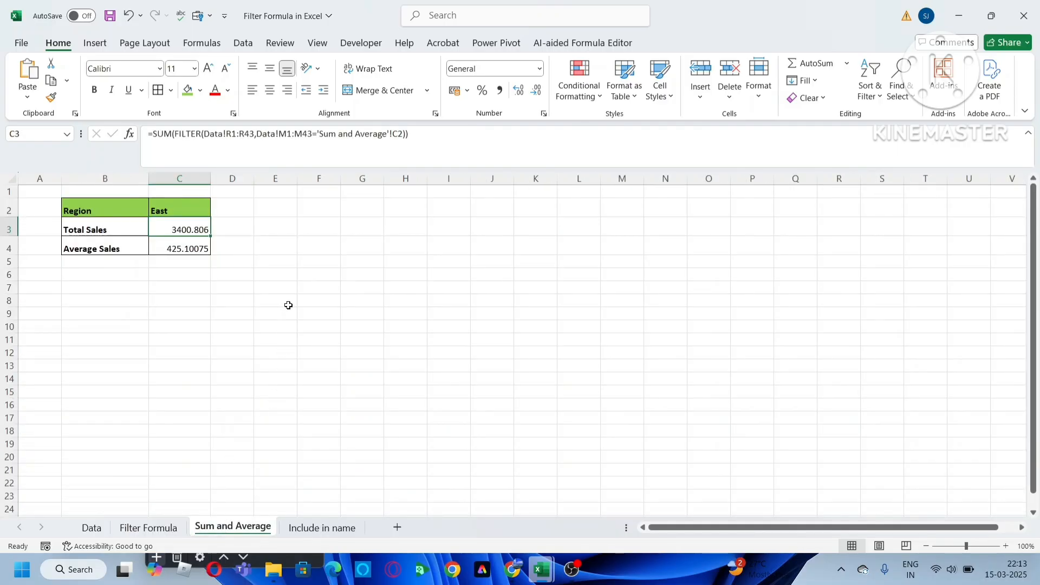
pyautogui.click(112, 232)
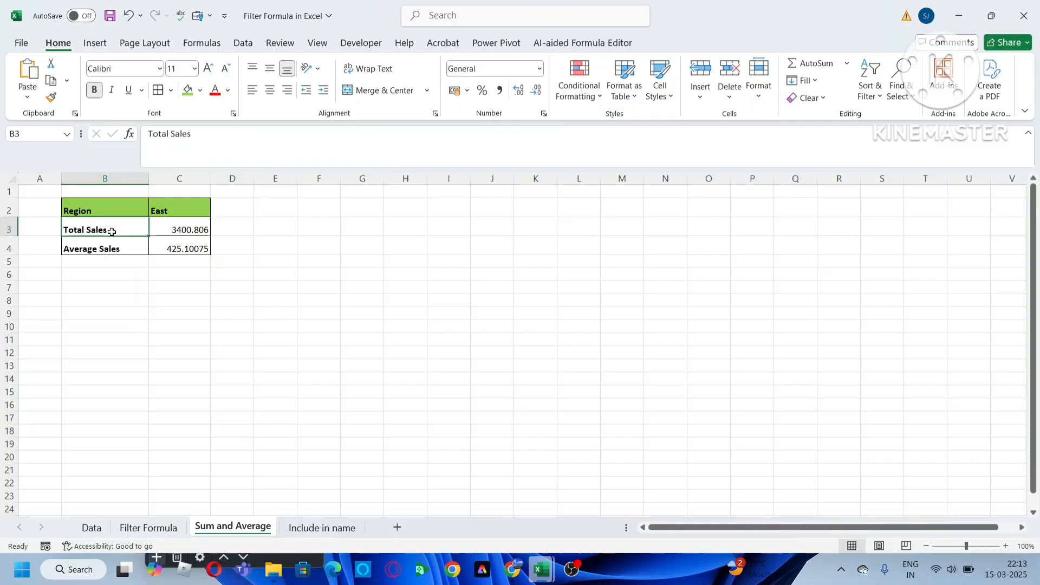
pyautogui.click(176, 212)
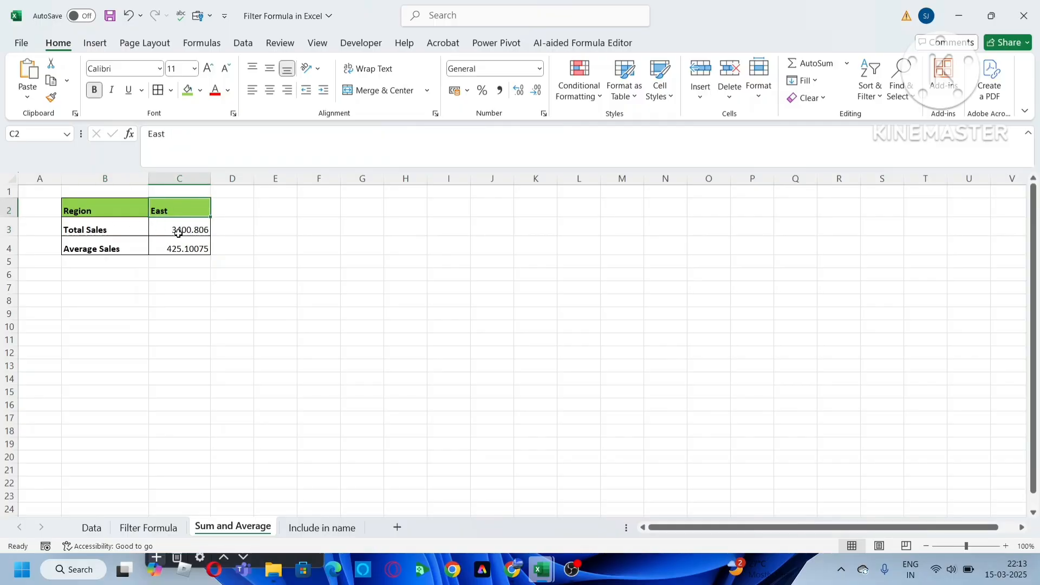
pyautogui.click(179, 234)
pyautogui.click(99, 251)
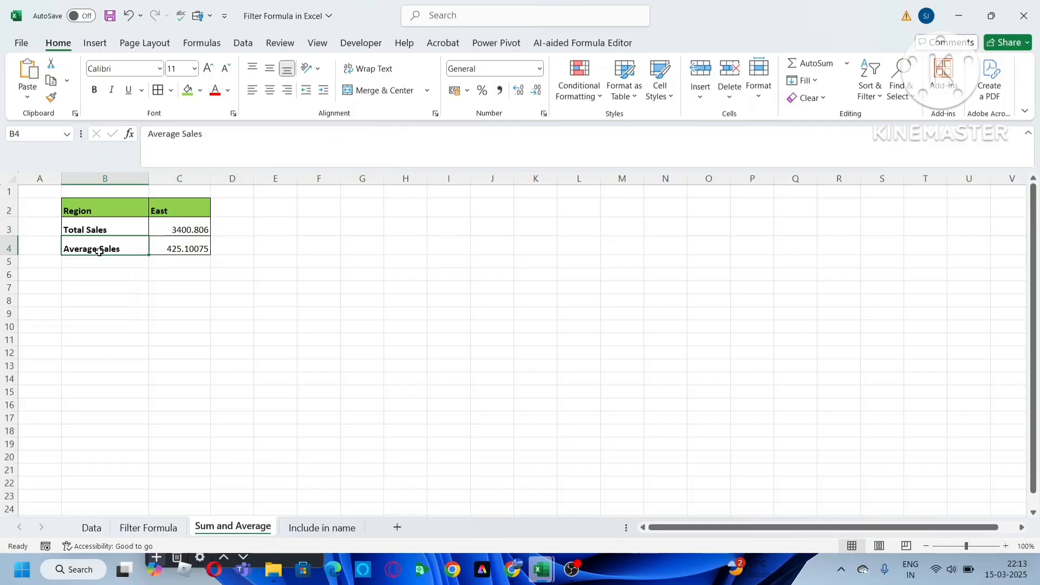
pyautogui.click(189, 248)
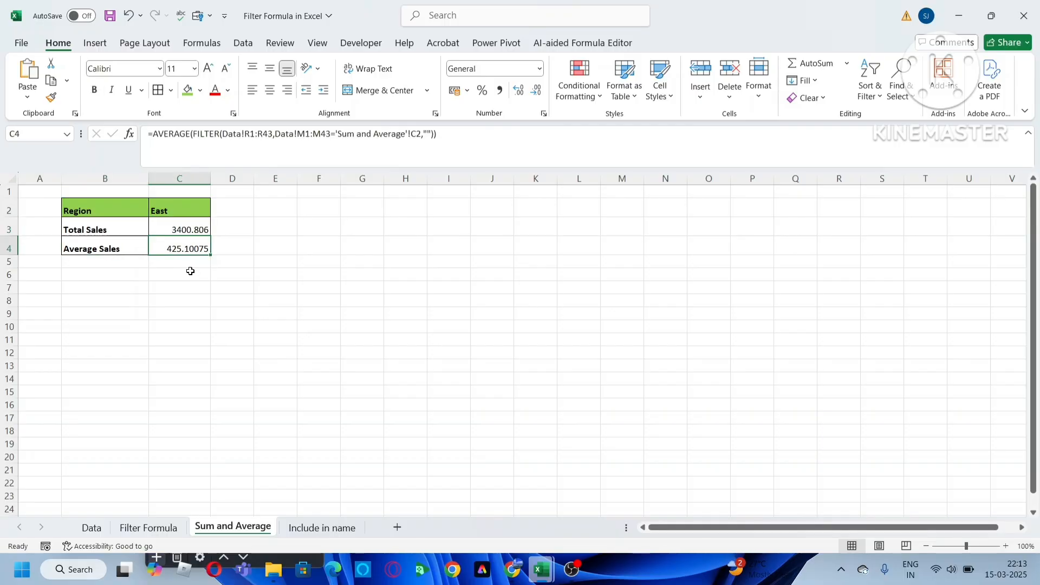
pyautogui.click(179, 210)
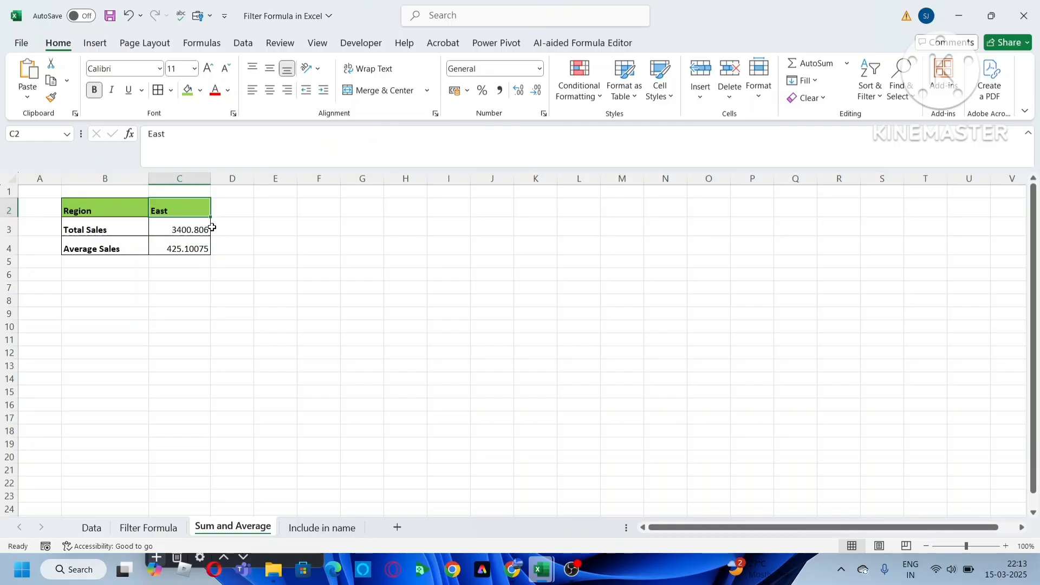
pyautogui.click(179, 226)
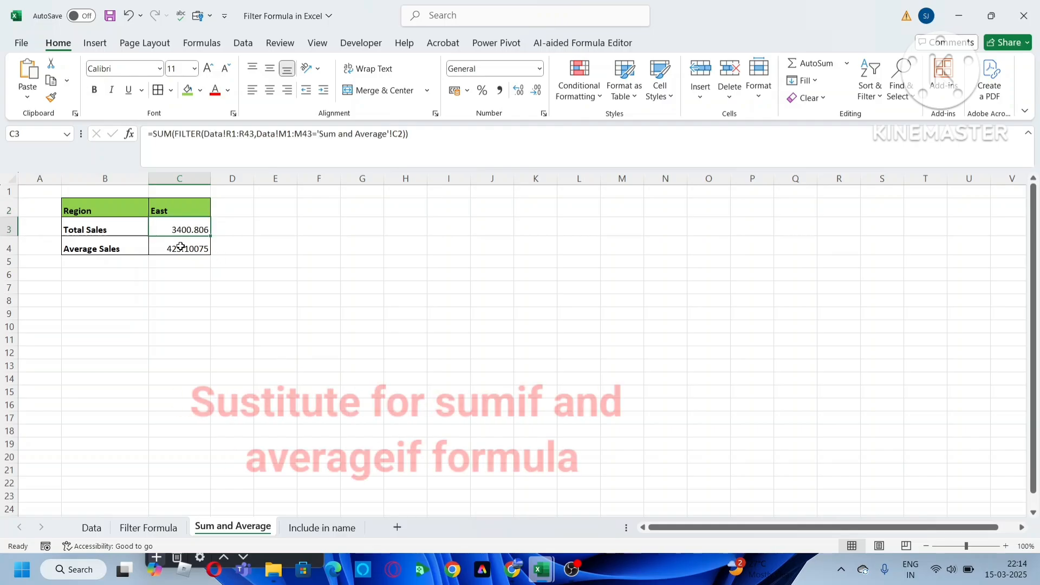
# Inspect the Include Name criterion in cell D2 on the Include in name sheet
pyautogui.click(322, 528)
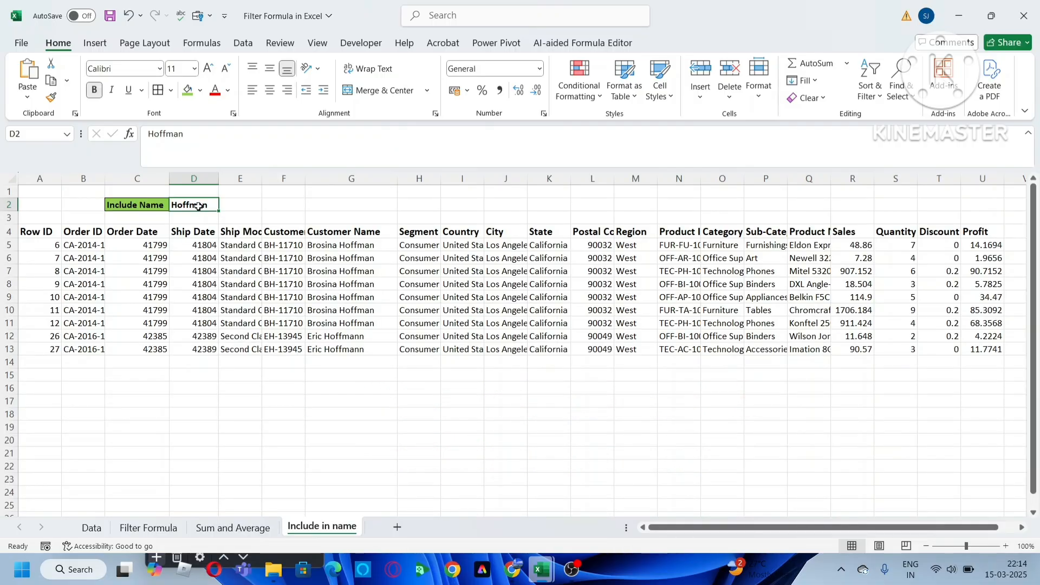
pyautogui.click(138, 211)
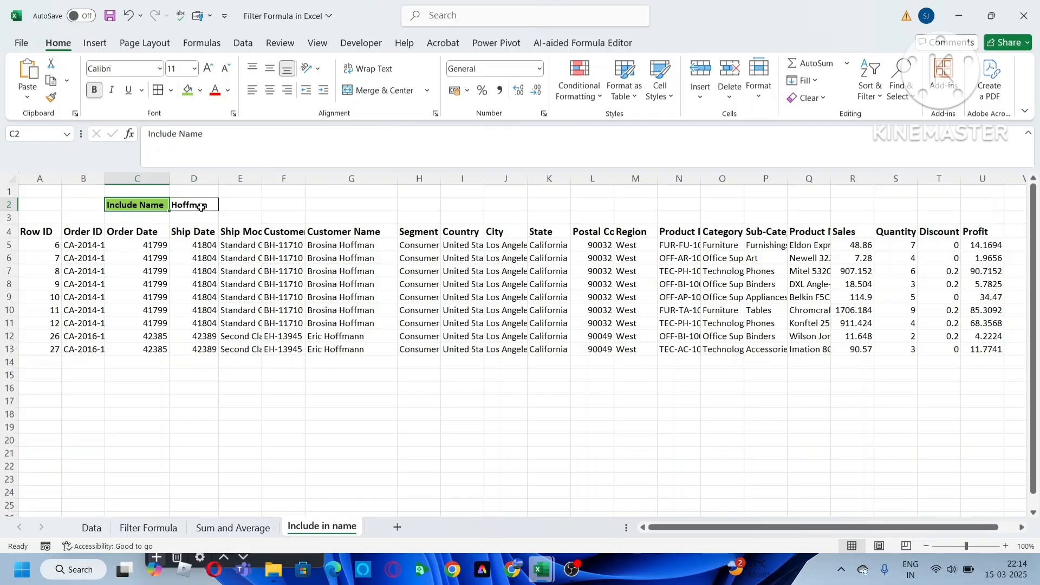
pyautogui.click(200, 207)
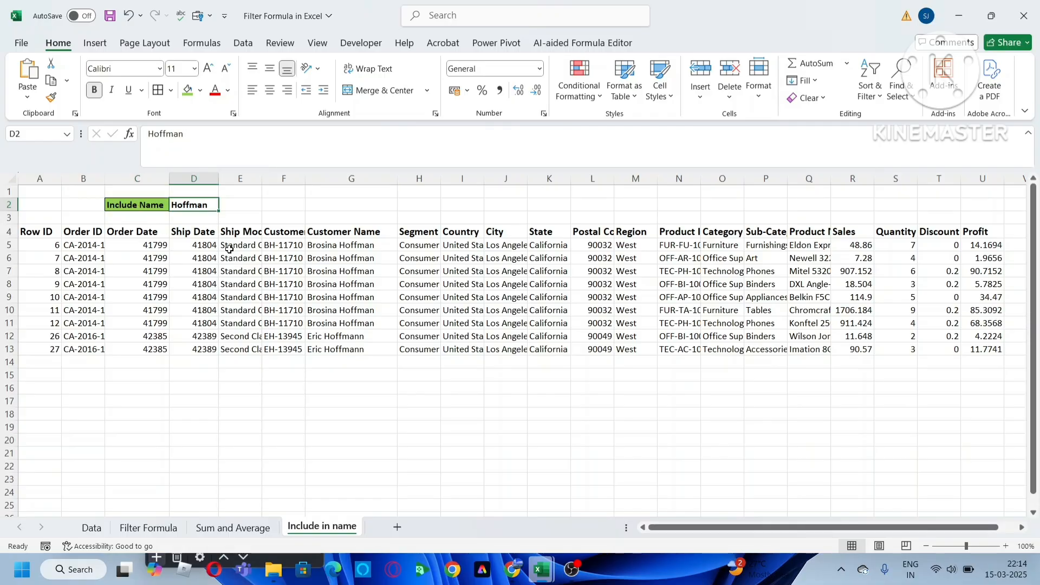
# Clear all active filters on the Data sheet so every record is shown
pyautogui.click(91, 528)
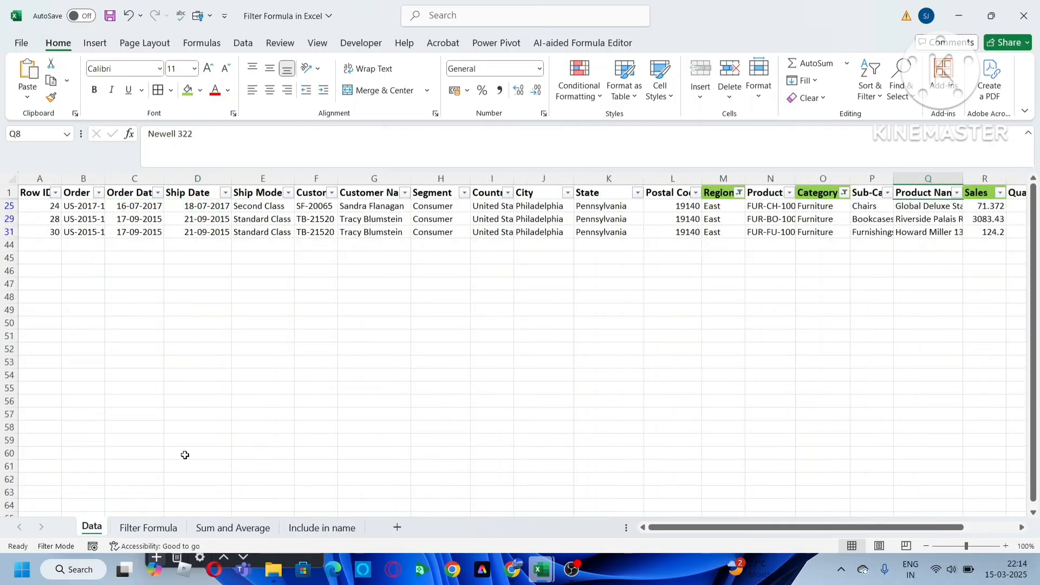
pyautogui.hotkey('alt', 'd')
pyautogui.press('f')
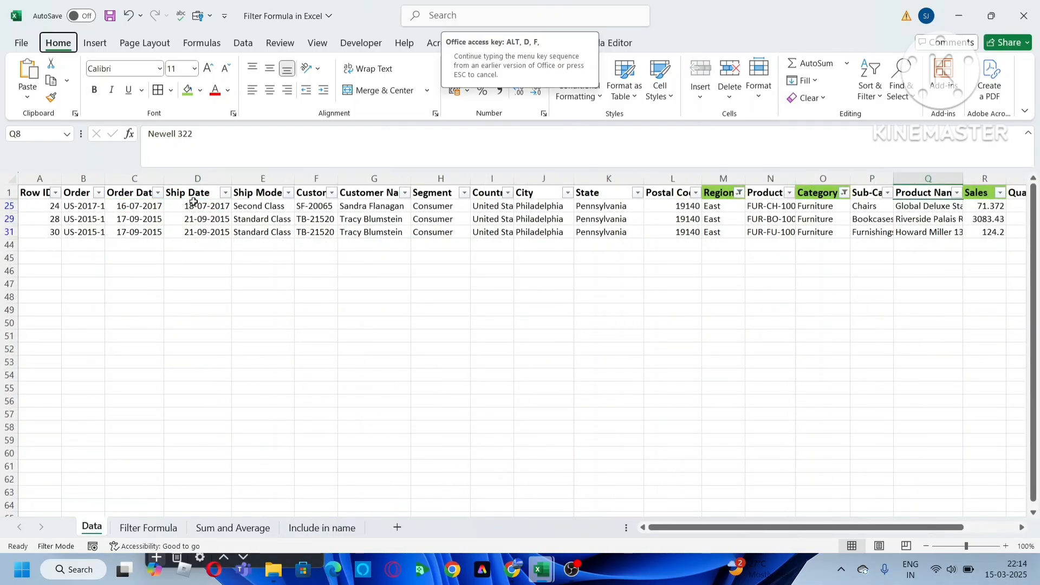
pyautogui.press('s')
# Filter the Customer Name column on the Data sheet to names matching the search text "hof"
pyautogui.click(257, 194)
pyautogui.click(314, 195)
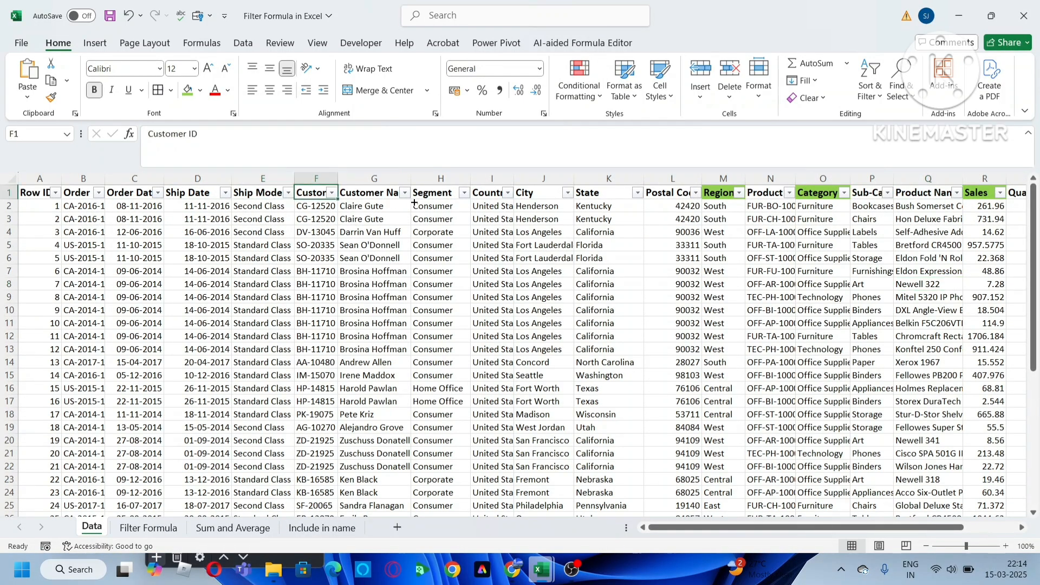
pyautogui.click(374, 193)
pyautogui.click(404, 194)
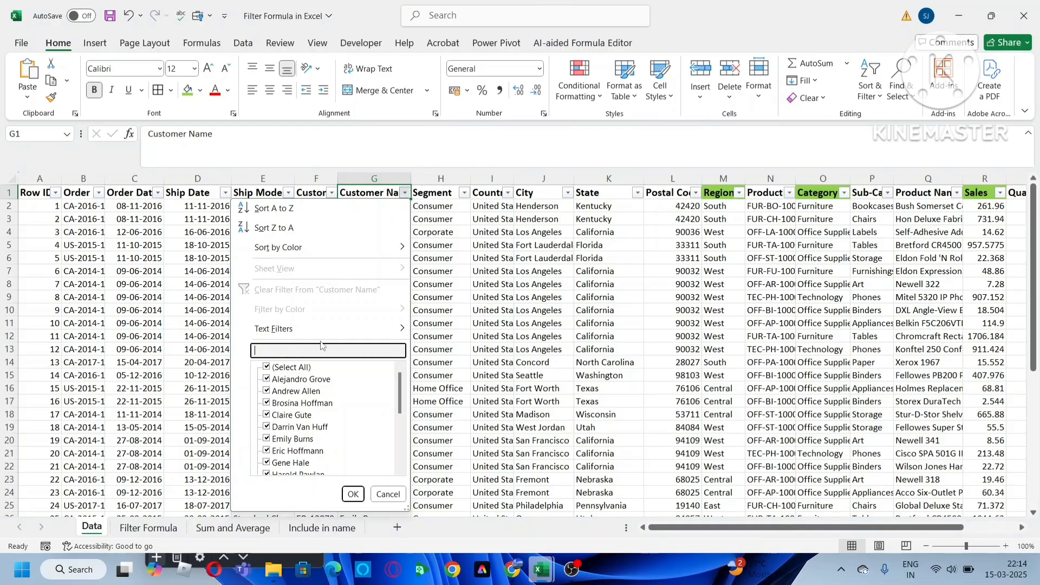
pyautogui.write('ho')
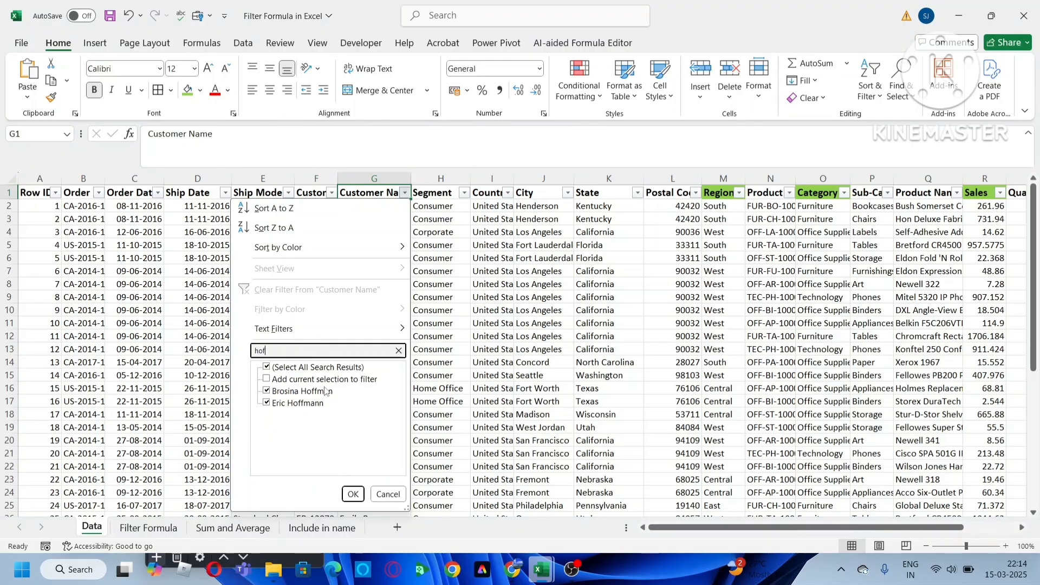
pyautogui.write('f')
pyautogui.click(353, 495)
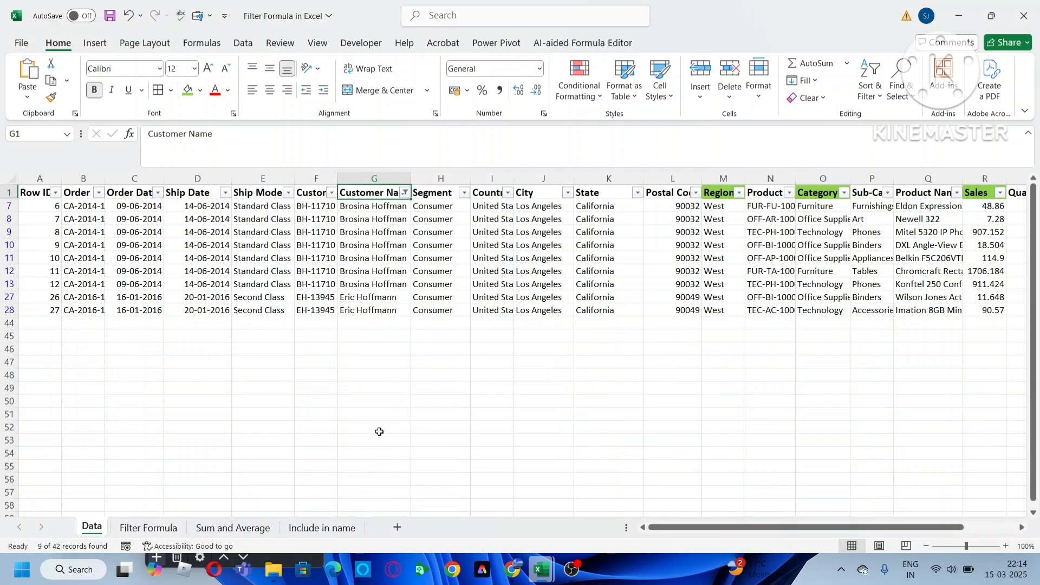
# Return to the Include in name sheet and select the first result cell, A5, to check the formula's output
pyautogui.click(302, 528)
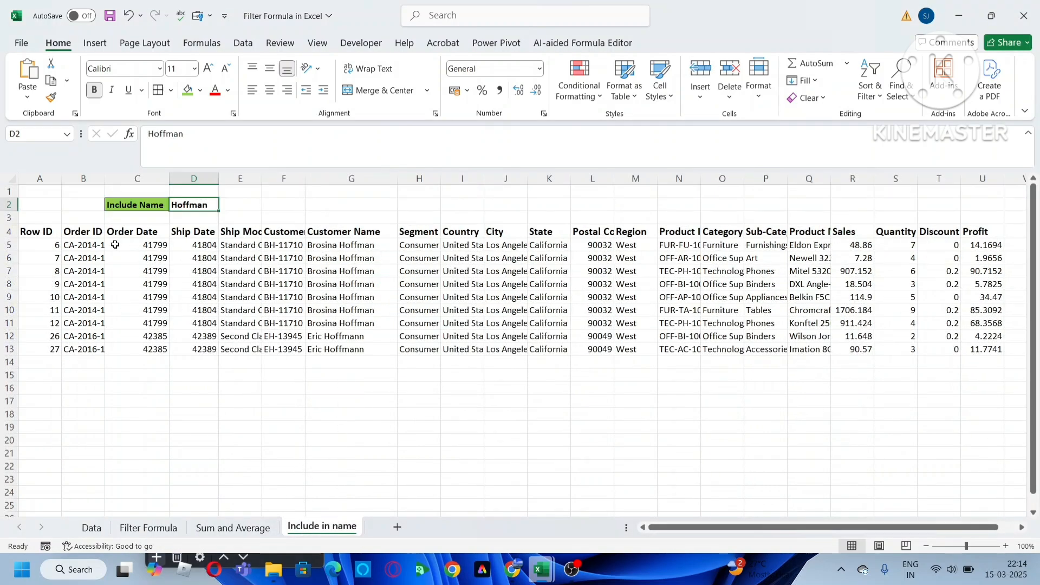
pyautogui.click(44, 246)
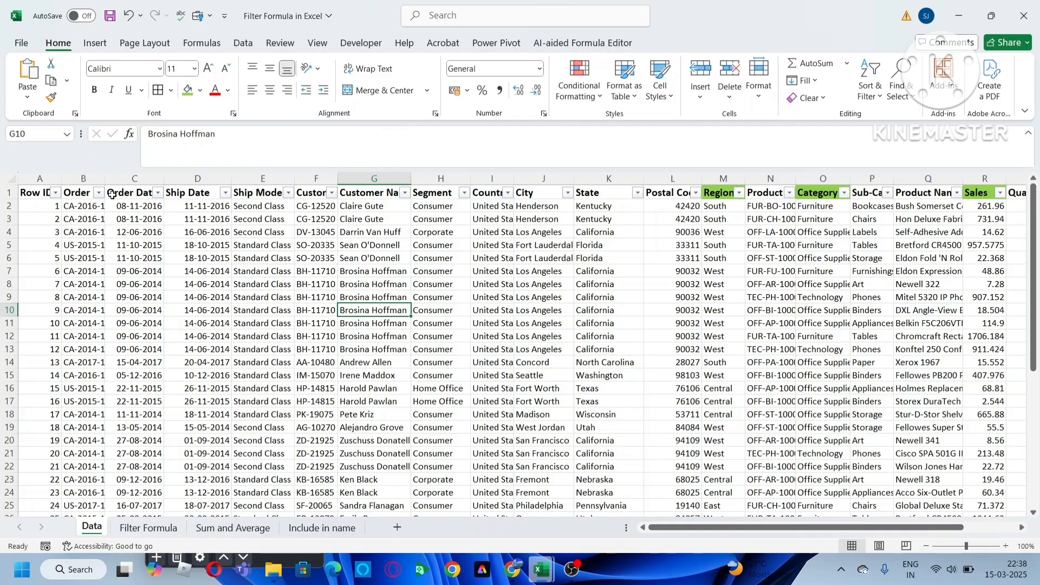
# Check the extent of the Data sheet's table from the Row ID header to the end of the Profit column, ending at A1
pyautogui.click(31, 194)
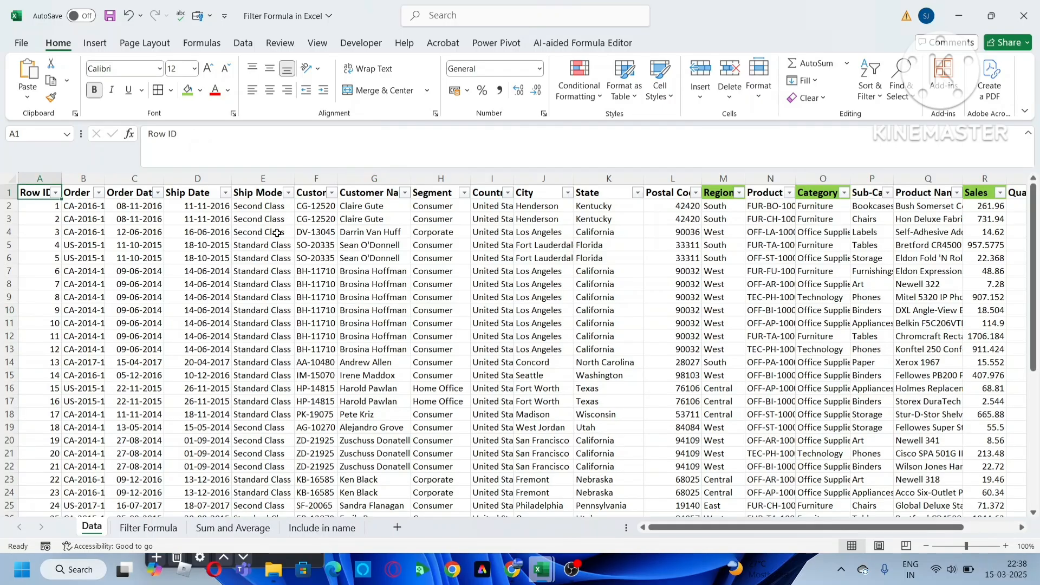
pyautogui.hotkey('ctrl', 'Right')
pyautogui.hotkey('ctrl', 'Down')
pyautogui.hotkey('ctrl', 'Up')
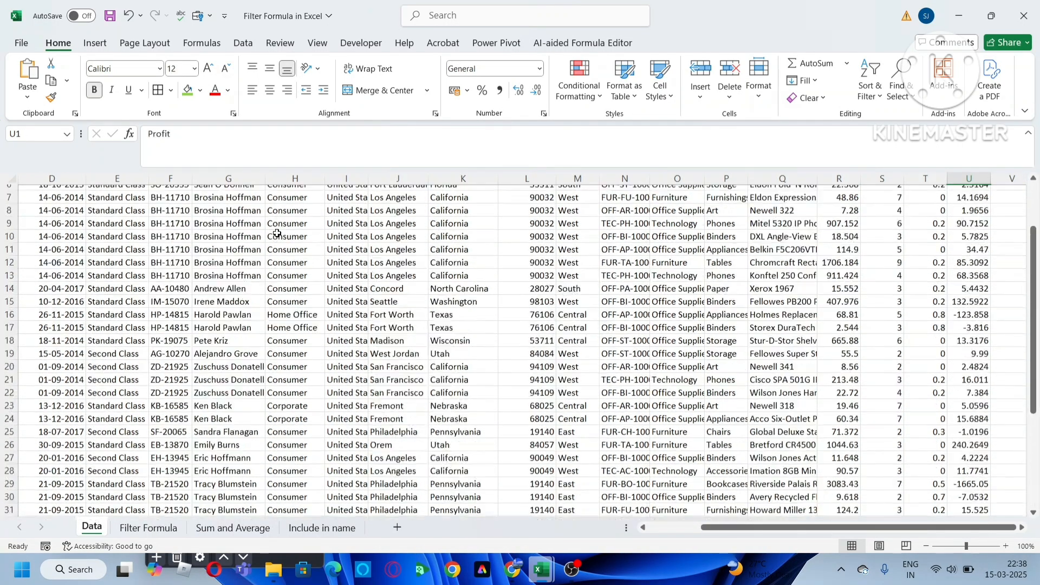
pyautogui.hotkey('ctrl', 'Home')
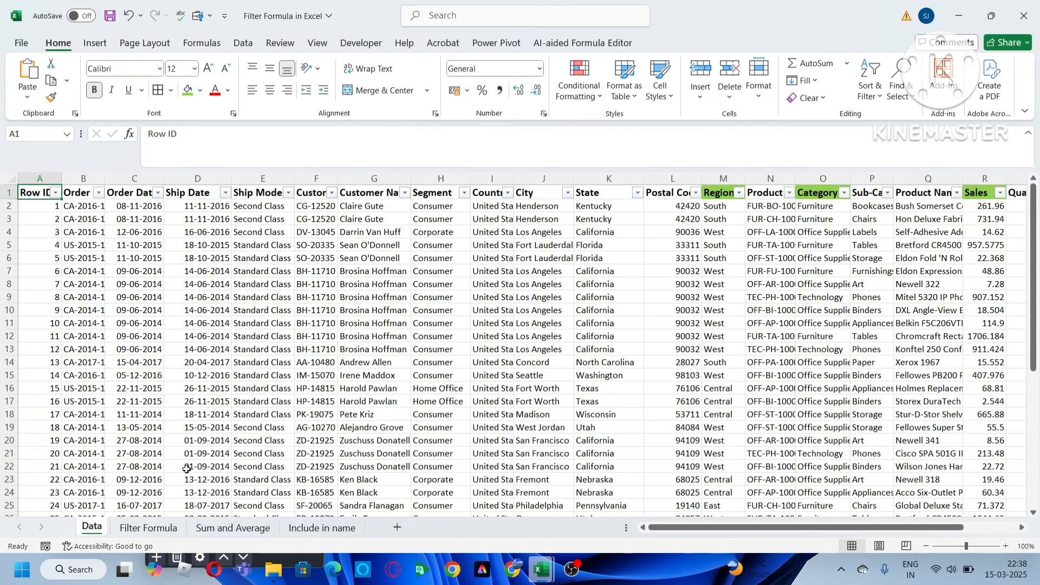
# Open the Filter Formula sheet and review the Region criterion in E2 and the Category criterion in H2
pyautogui.click(131, 530)
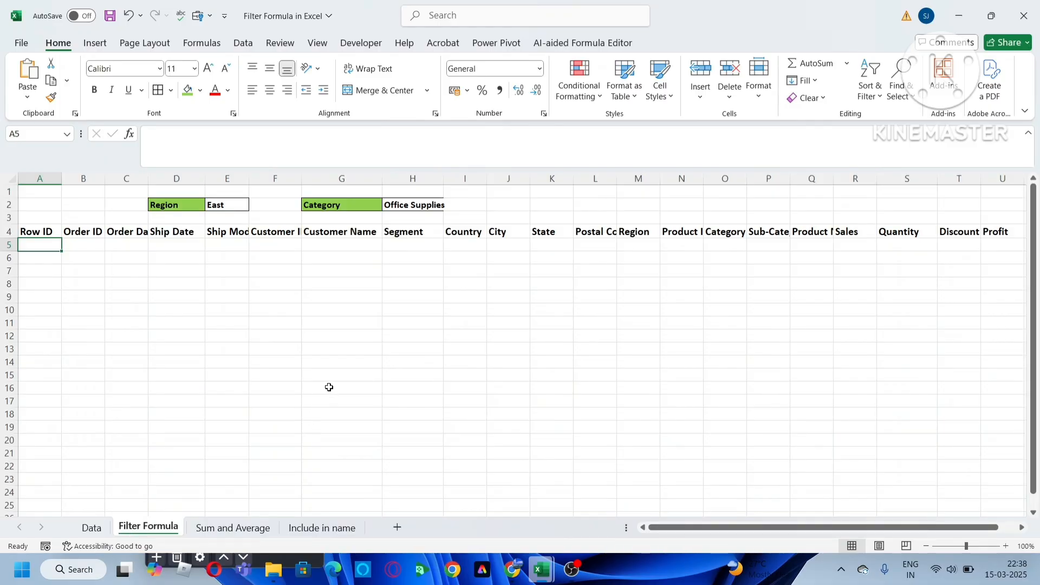
pyautogui.click(223, 207)
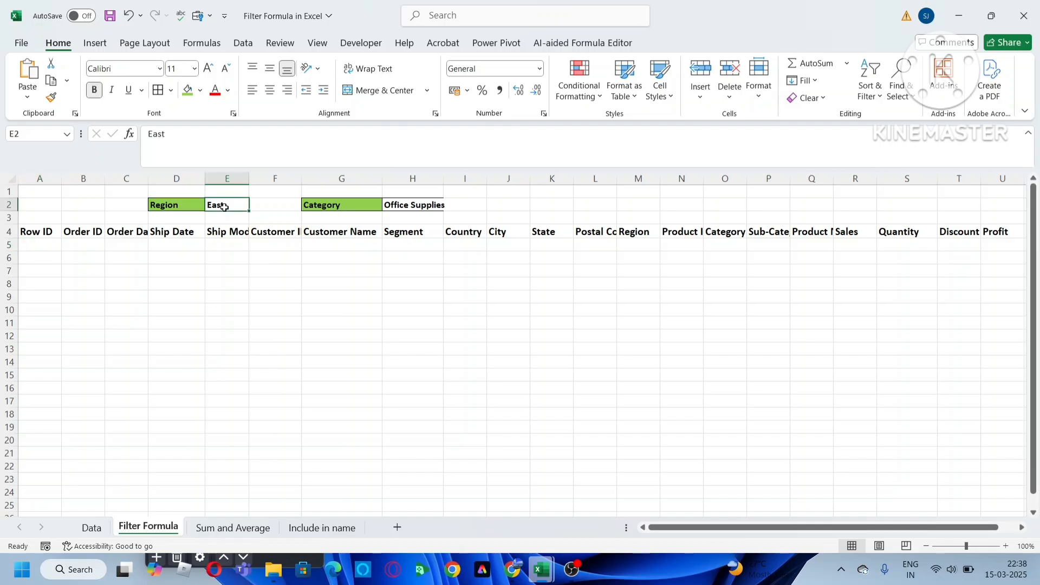
pyautogui.click(352, 208)
pyautogui.click(228, 202)
pyautogui.click(416, 205)
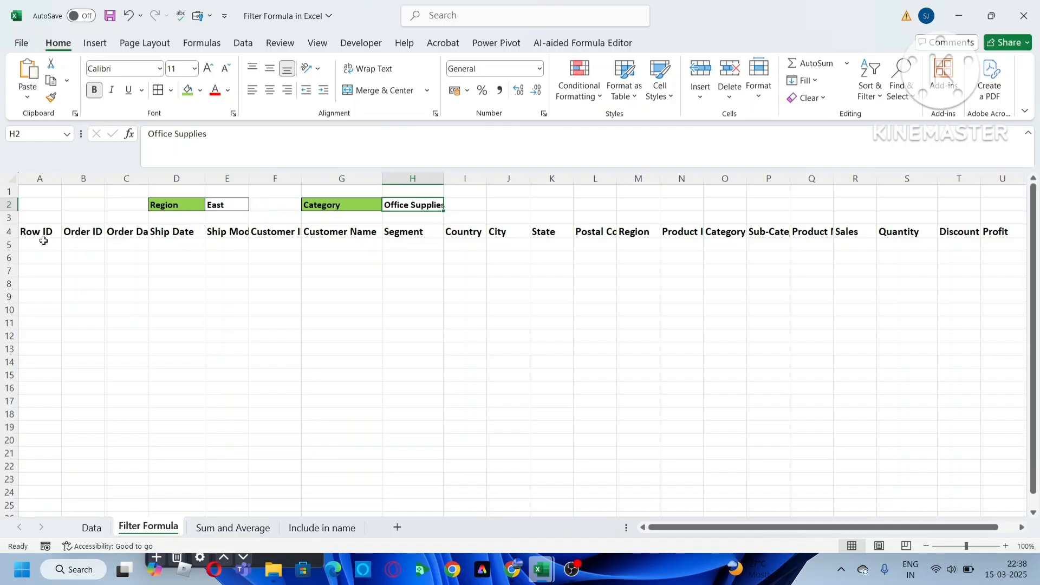
# In cell A5 of the Filter Formula sheet, start a FILTER formula with Data!A1:U43 as its array
pyautogui.click(42, 244)
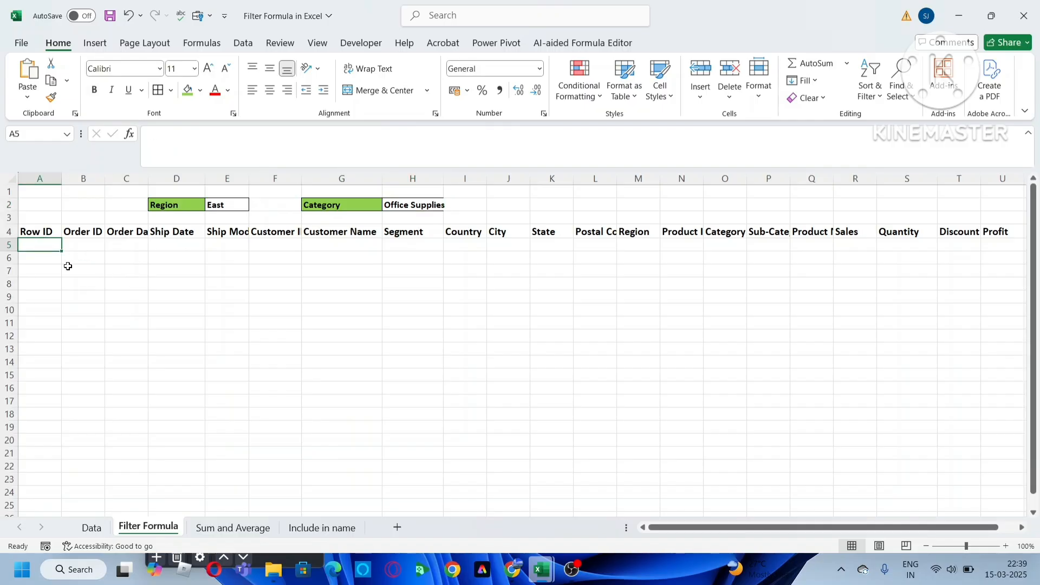
pyautogui.write('=')
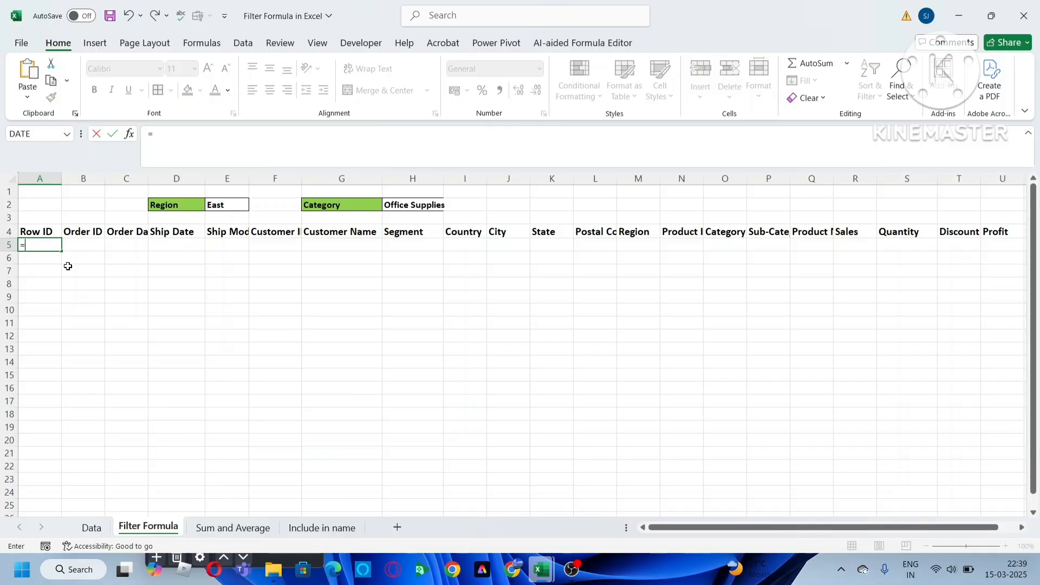
pyautogui.write('filter')
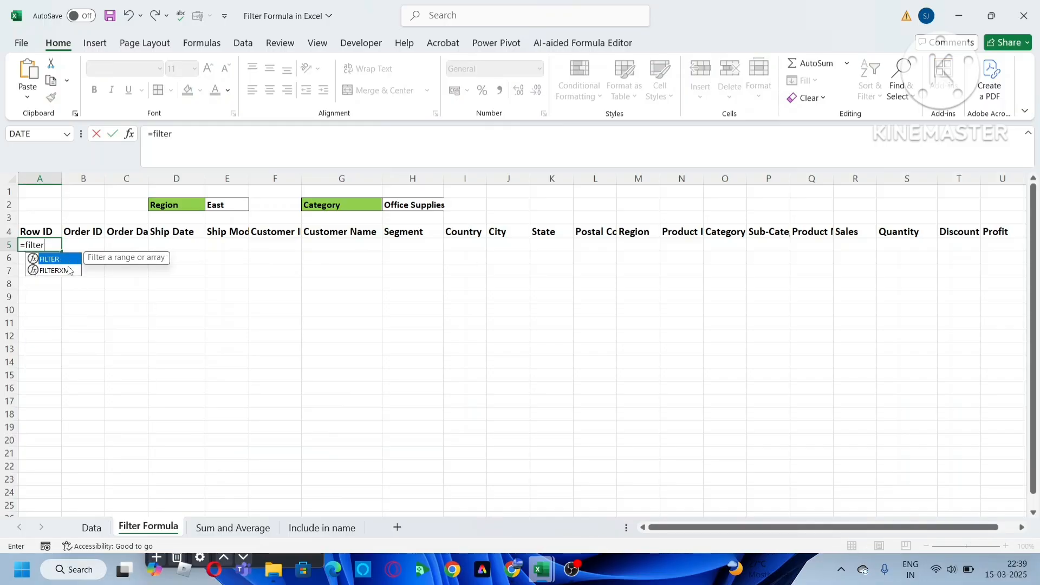
pyautogui.press('Tab')
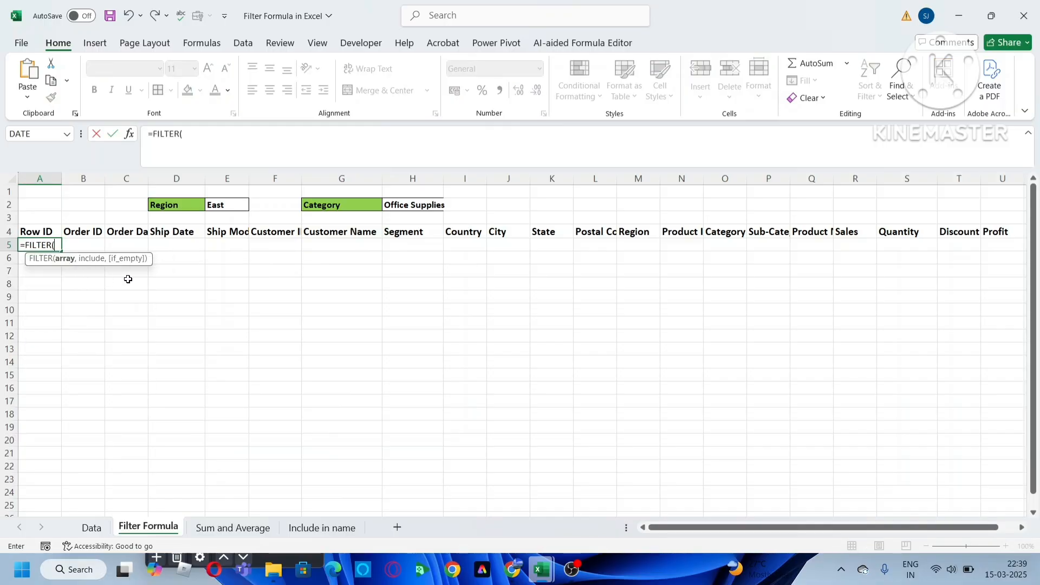
pyautogui.click(100, 529)
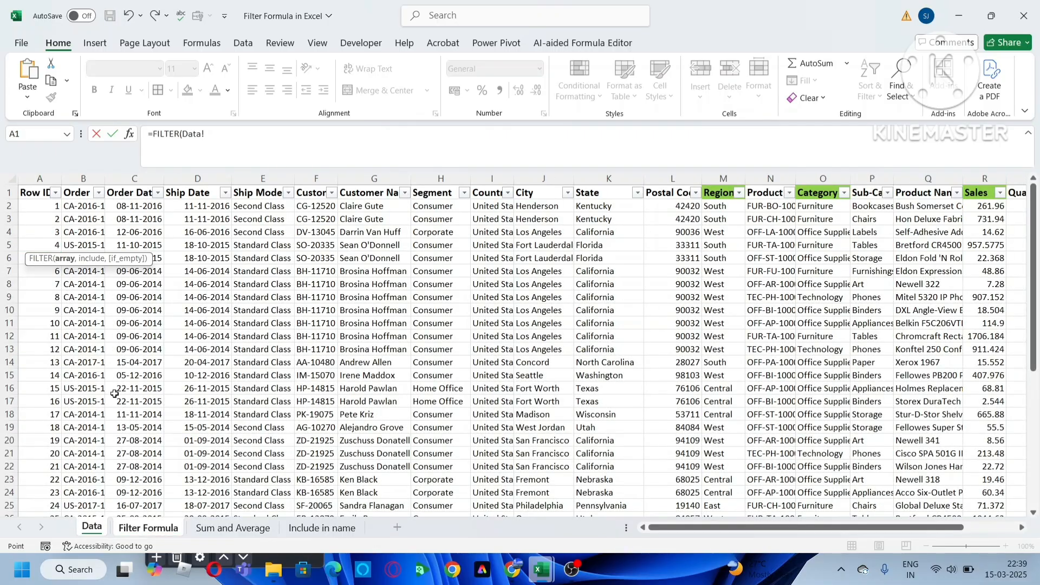
pyautogui.click(30, 193)
pyautogui.hotkey('ctrl', 'shift', 'Right')
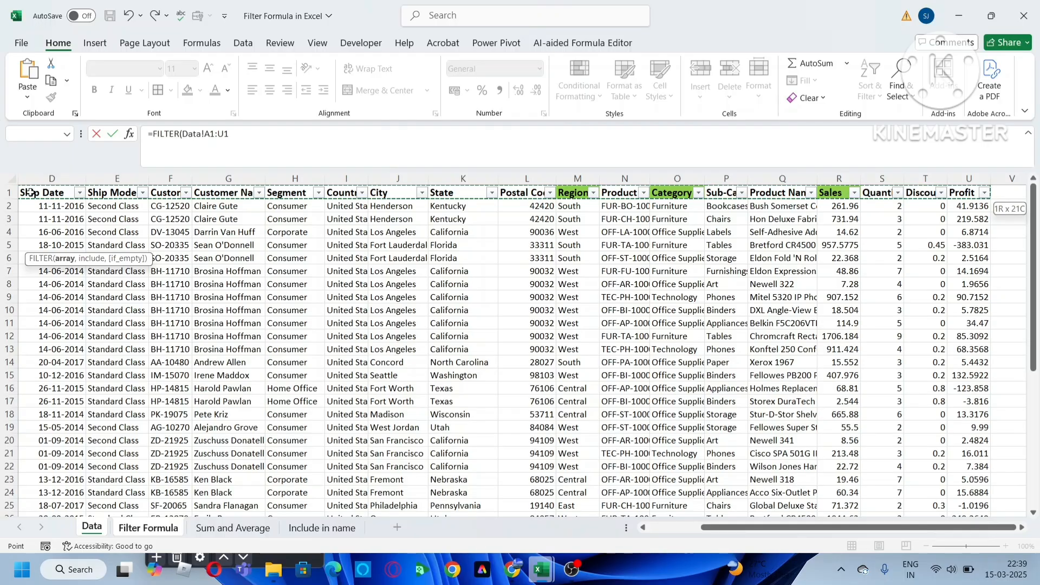
pyautogui.hotkey('ctrl', 'shift', 'Down')
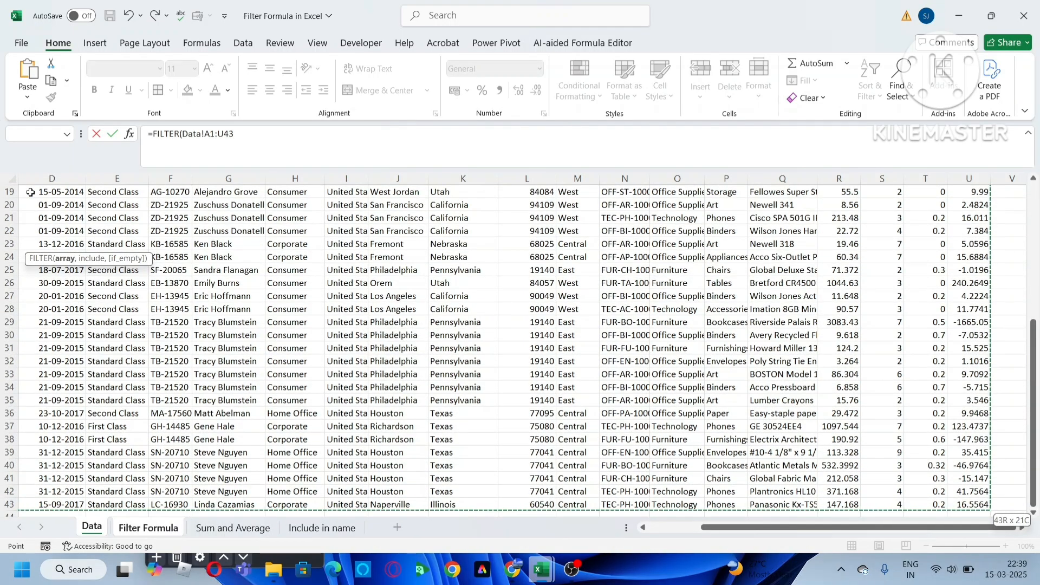
pyautogui.write(',')
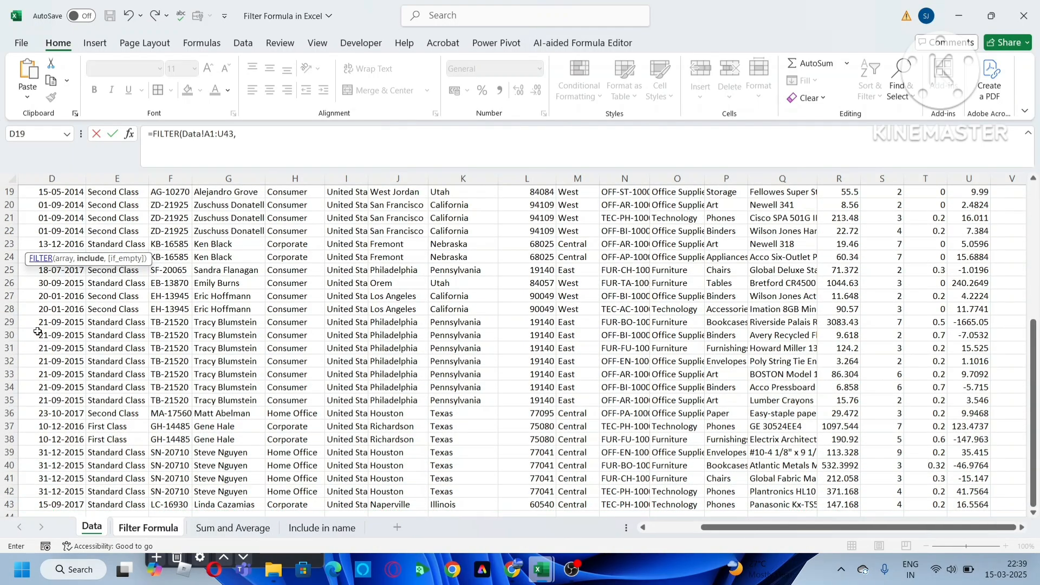
# Set the formula's include condition to Data!M1:M43='Filter Formula'!E2 so that it matches the Region criterion
pyautogui.click(148, 533)
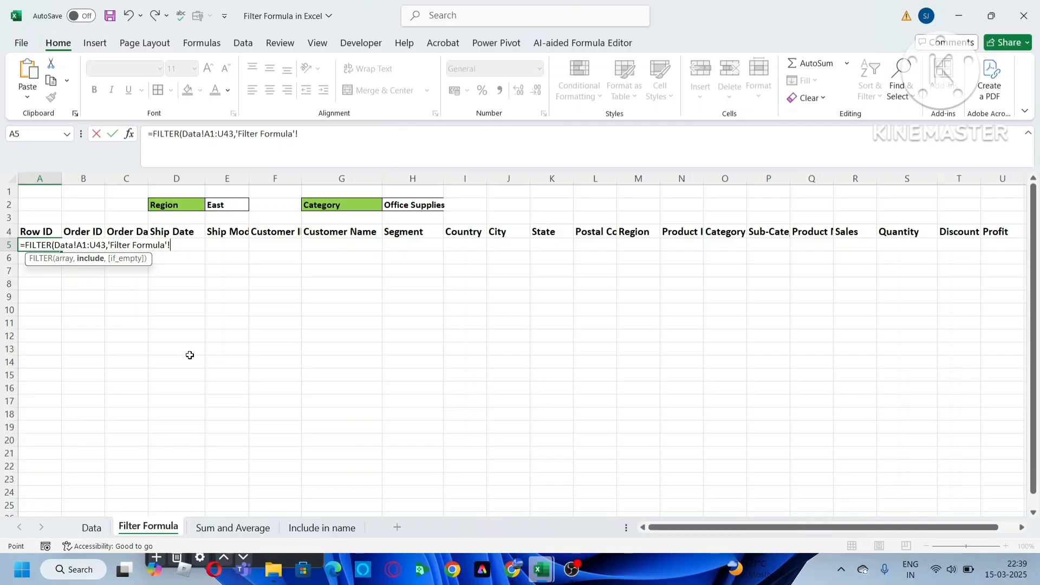
pyautogui.click(91, 527)
pyautogui.scroll(6, 556, 366)
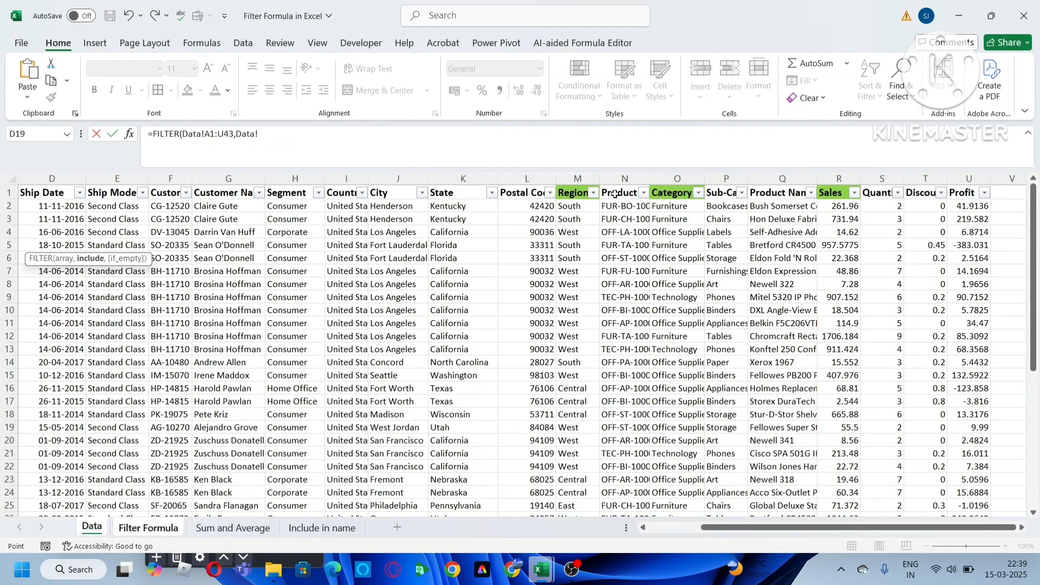
pyautogui.click(577, 193)
pyautogui.hotkey('ctrl', 'shift', 'Down')
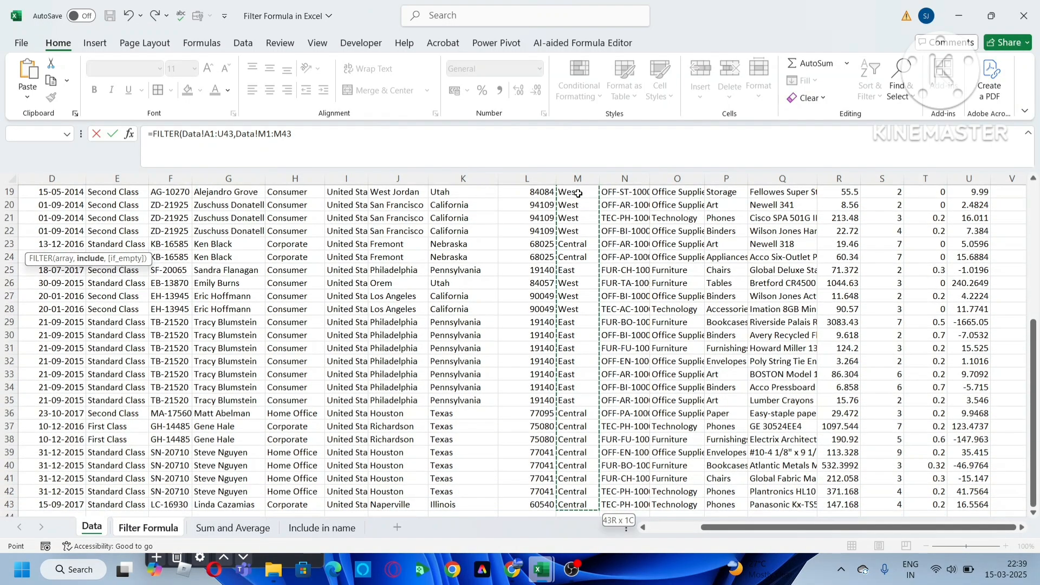
pyautogui.write('=')
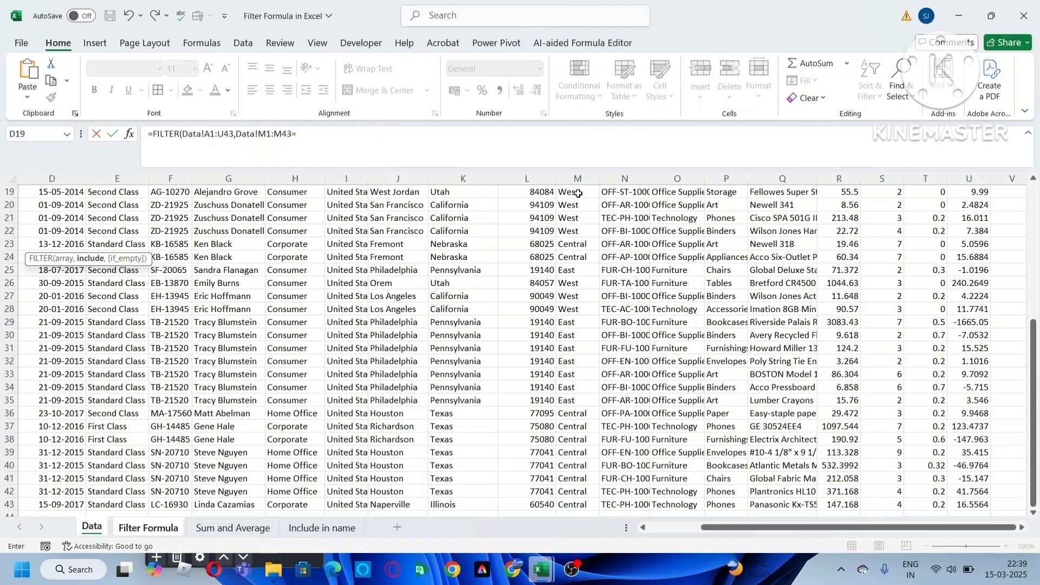
pyautogui.scroll(6, 614, 296)
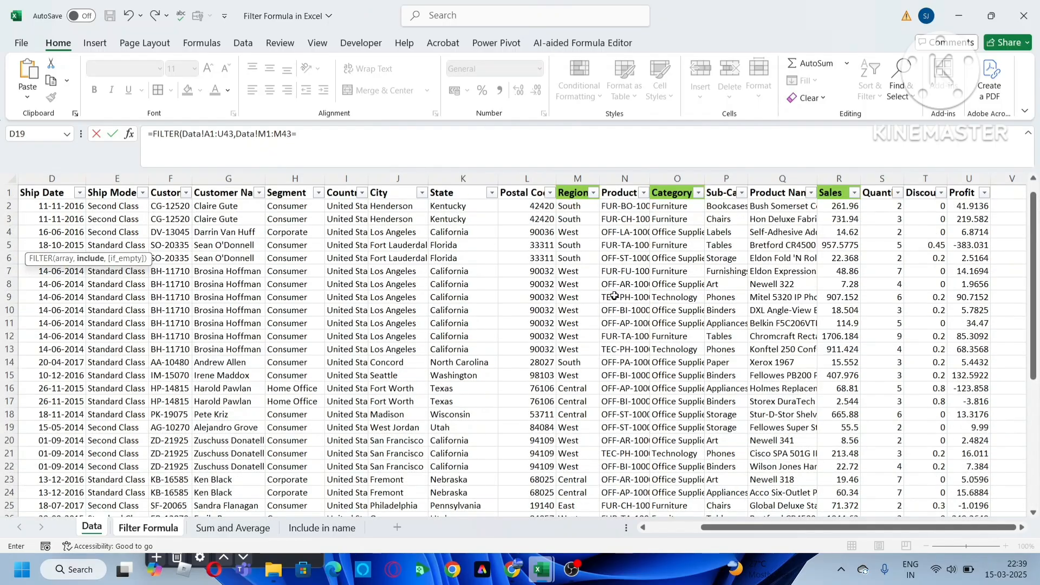
pyautogui.click(144, 532)
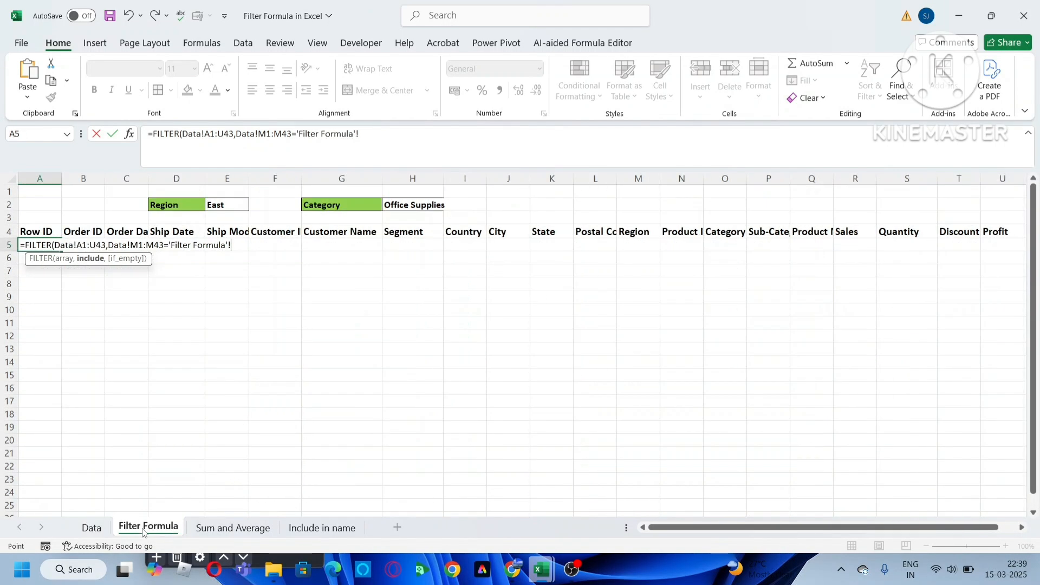
pyautogui.click(229, 207)
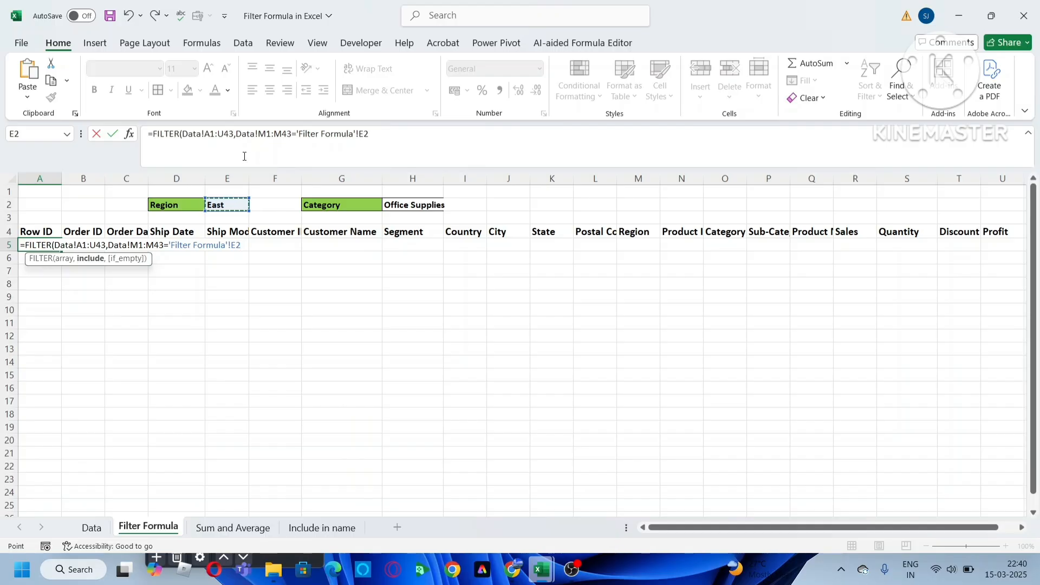
# Complete the FILTER formula with an empty string "" as the if_empty value and enter it in A5
pyautogui.click(384, 134)
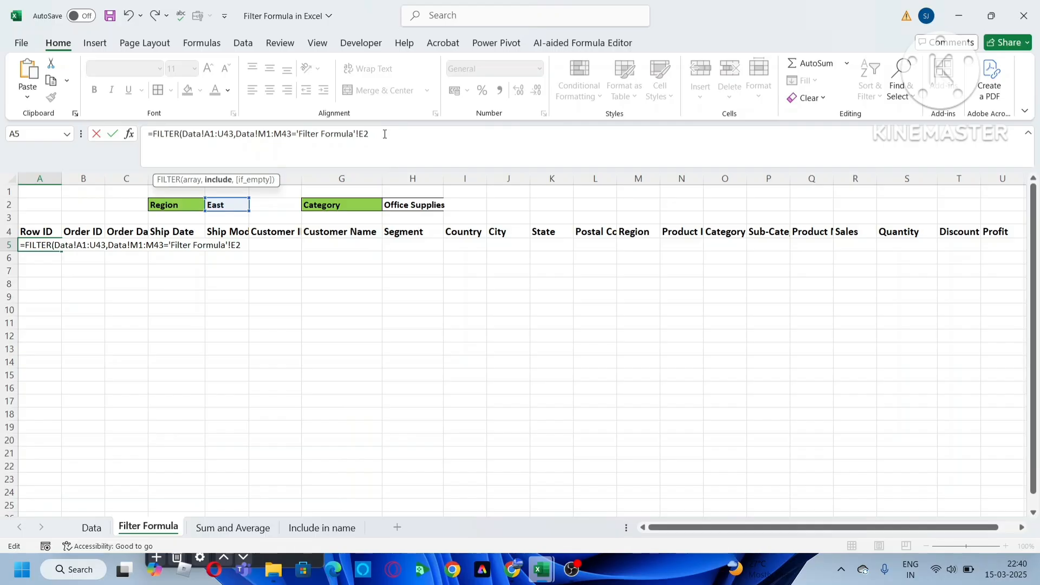
pyautogui.write(',')
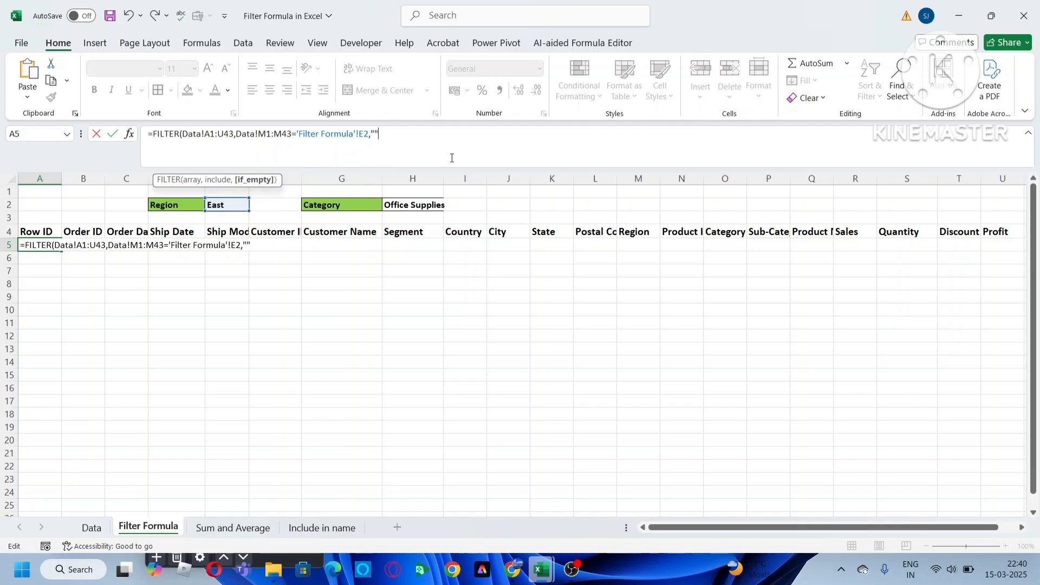
pyautogui.write(')')
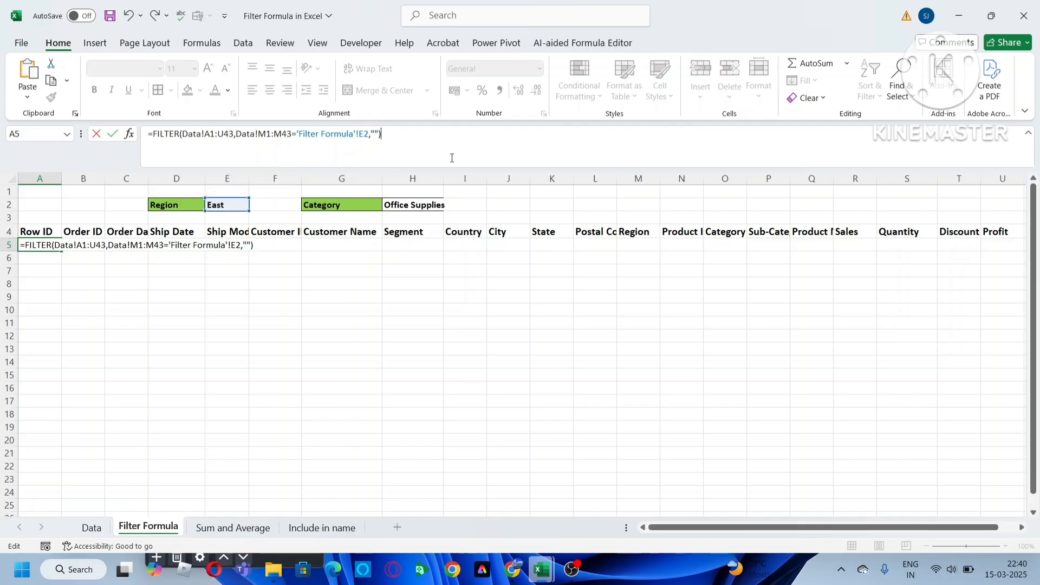
pyautogui.press('Return')
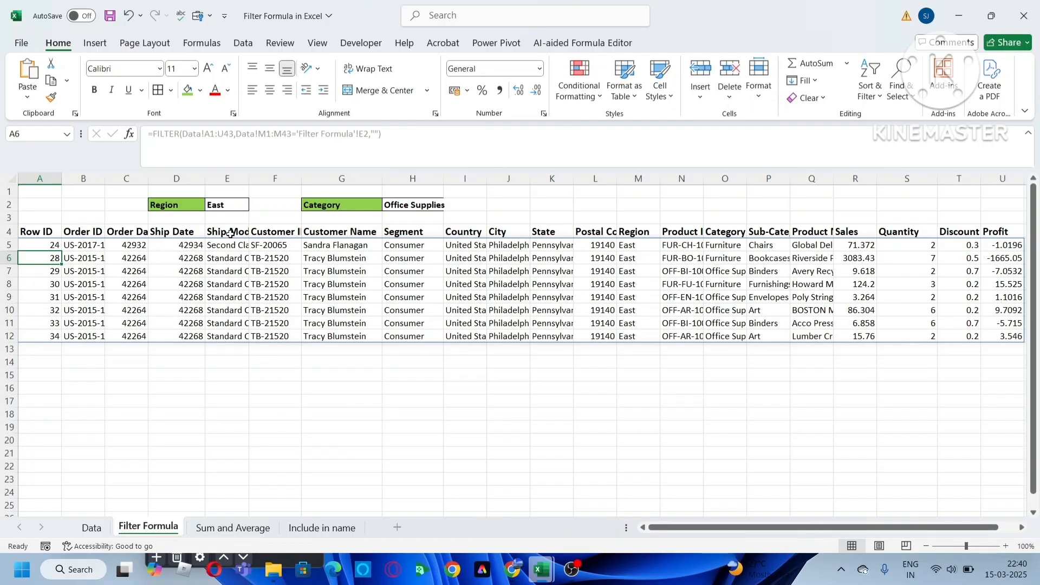
# Filter the Region column on the Data sheet to East only and compare the records with the Filter Formula sheet
pyautogui.click(92, 527)
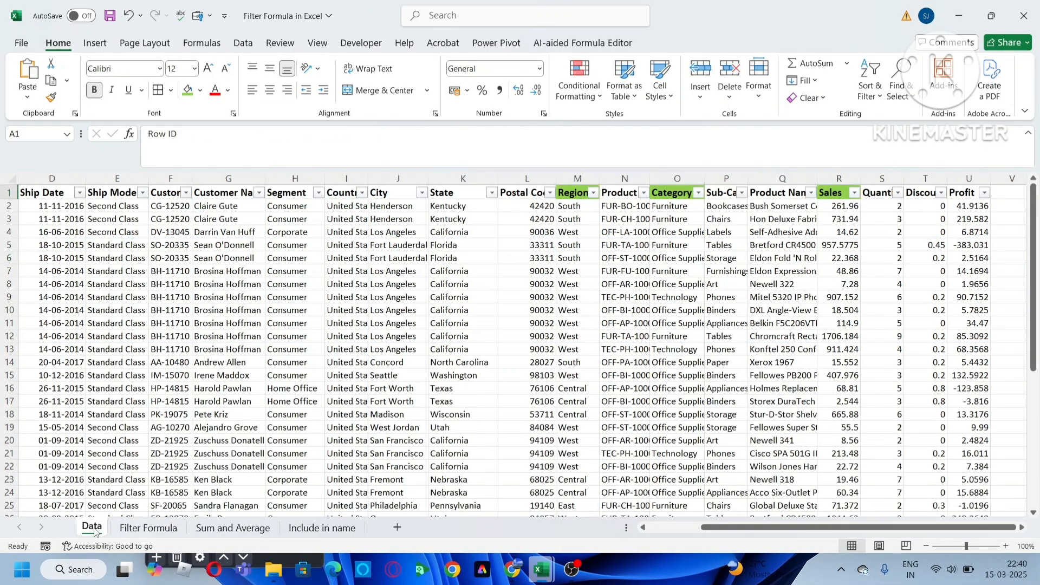
pyautogui.click(594, 192)
pyautogui.click(470, 368)
pyautogui.click(468, 391)
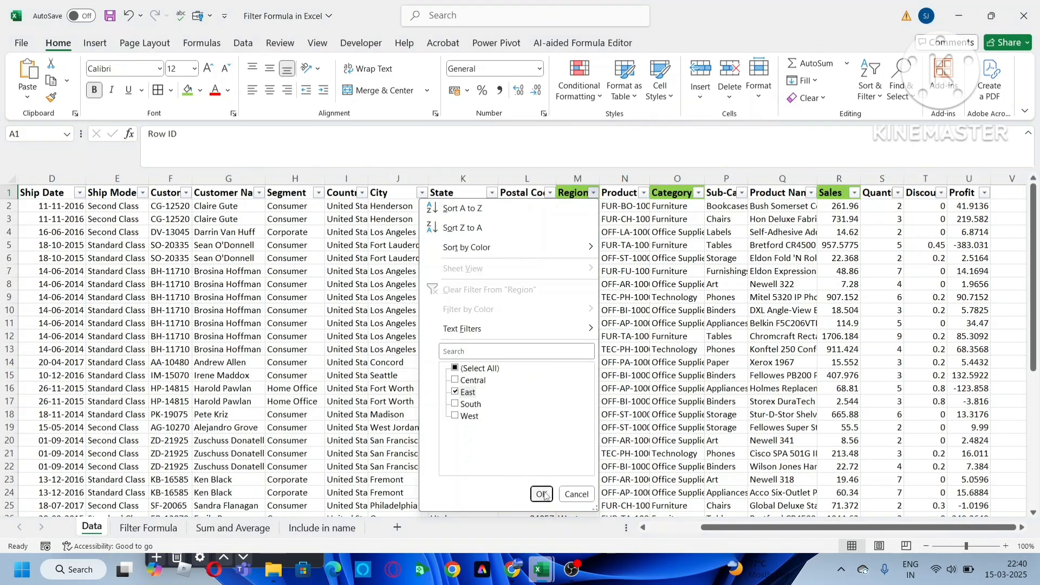
pyautogui.click(541, 493)
pyautogui.click(148, 527)
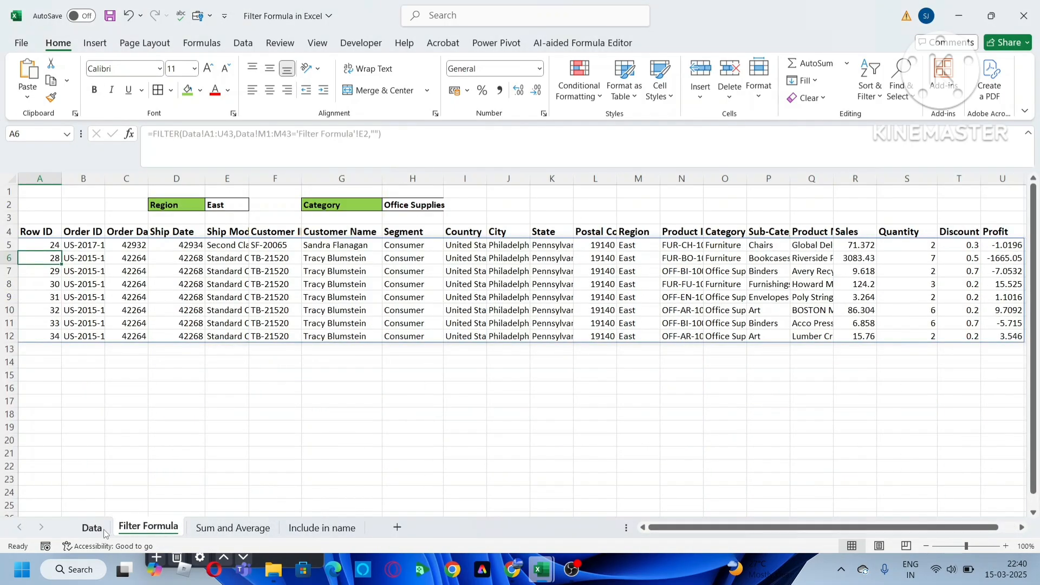
# Clear the Region filter on the Data sheet and return to the Filter Formula sheet
pyautogui.click(92, 527)
pyautogui.hotkey('alt', 'd')
pyautogui.press('f')
pyautogui.press('s')
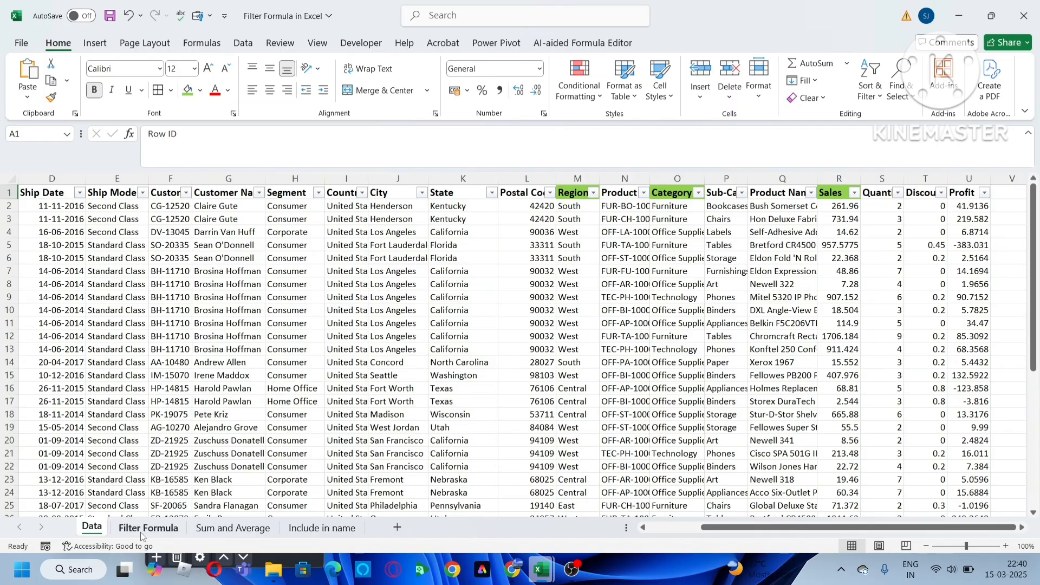
pyautogui.click(141, 530)
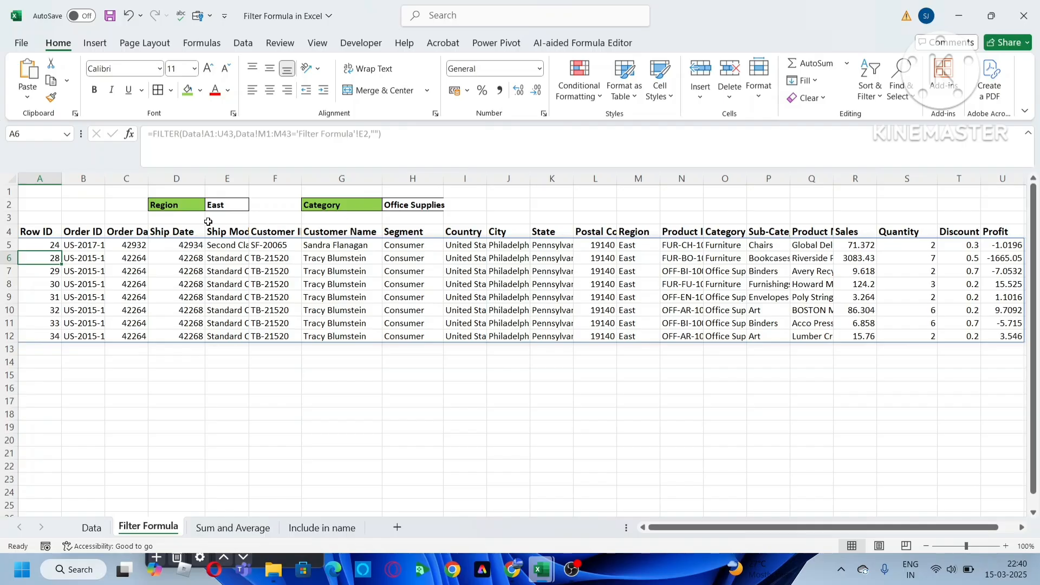
# Review the Region and Category criteria in E2 and H2, and delete the single-criterion FILTER formula from A5
pyautogui.click(218, 204)
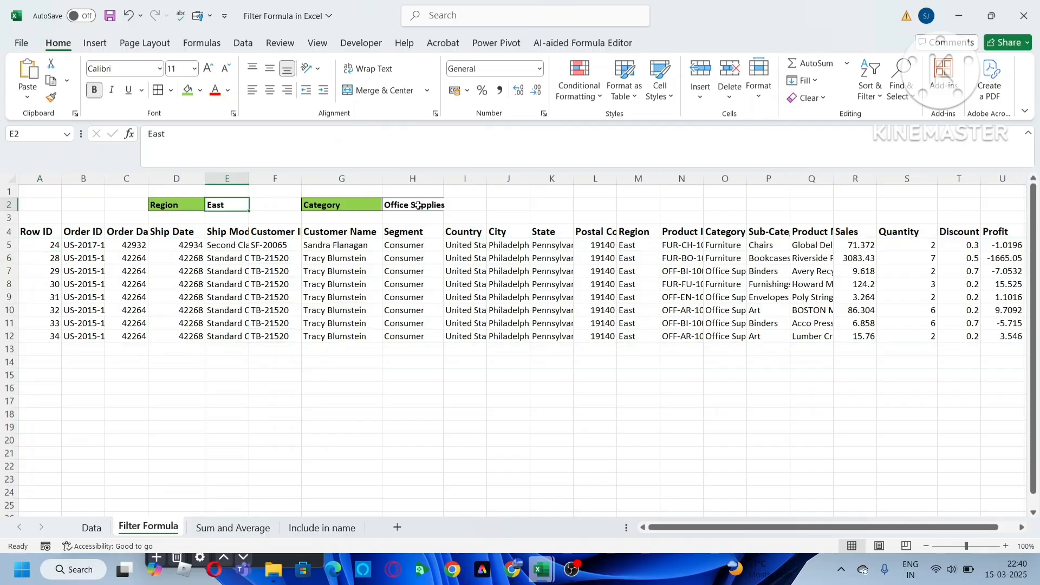
pyautogui.click(417, 204)
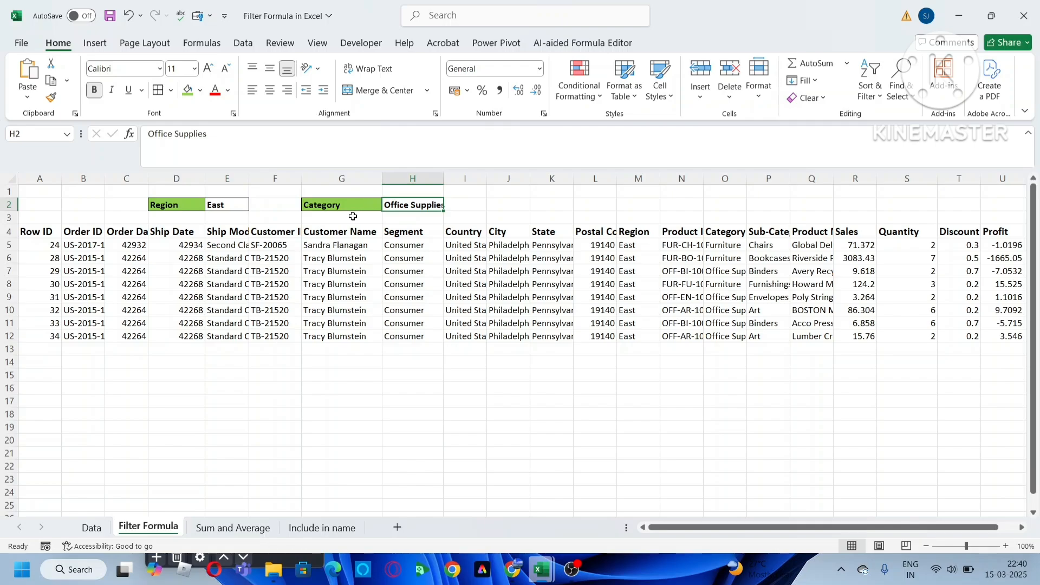
pyautogui.click(46, 246)
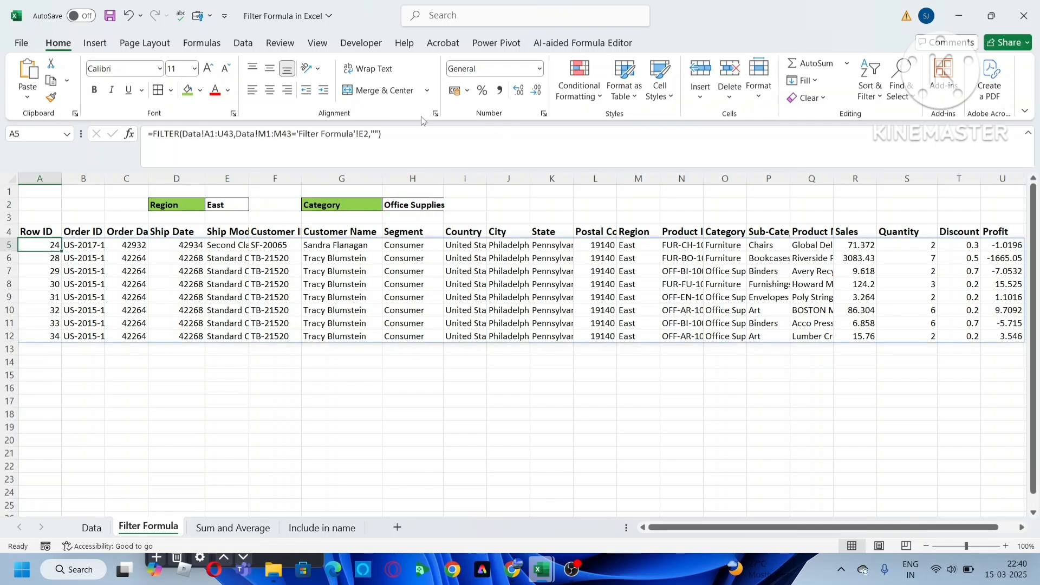
pyautogui.click(422, 133)
pyautogui.moveTo(419, 132); pyautogui.dragTo(148, 134)
pyautogui.press('BackSpace')
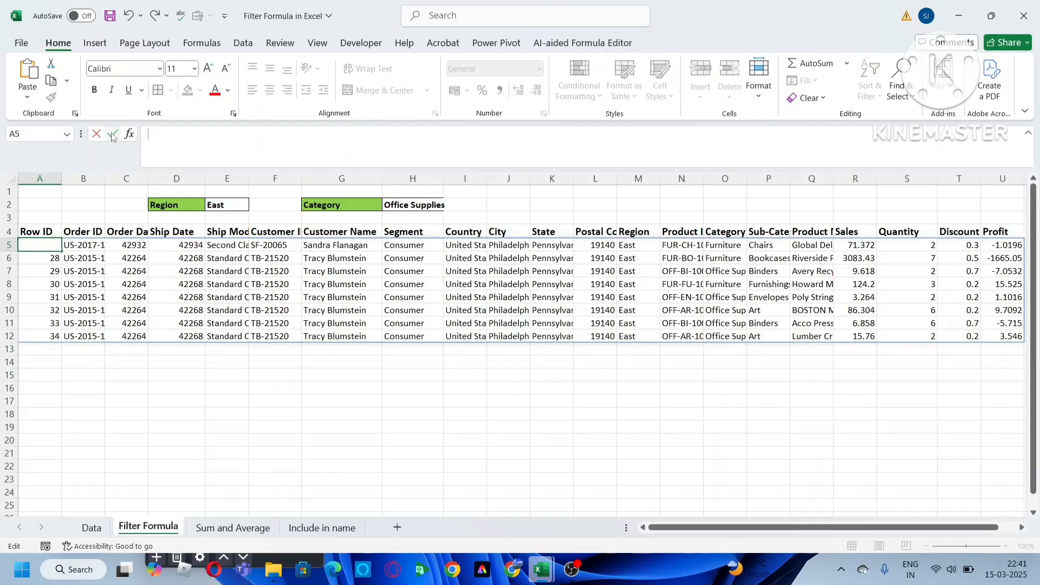
pyautogui.click(112, 135)
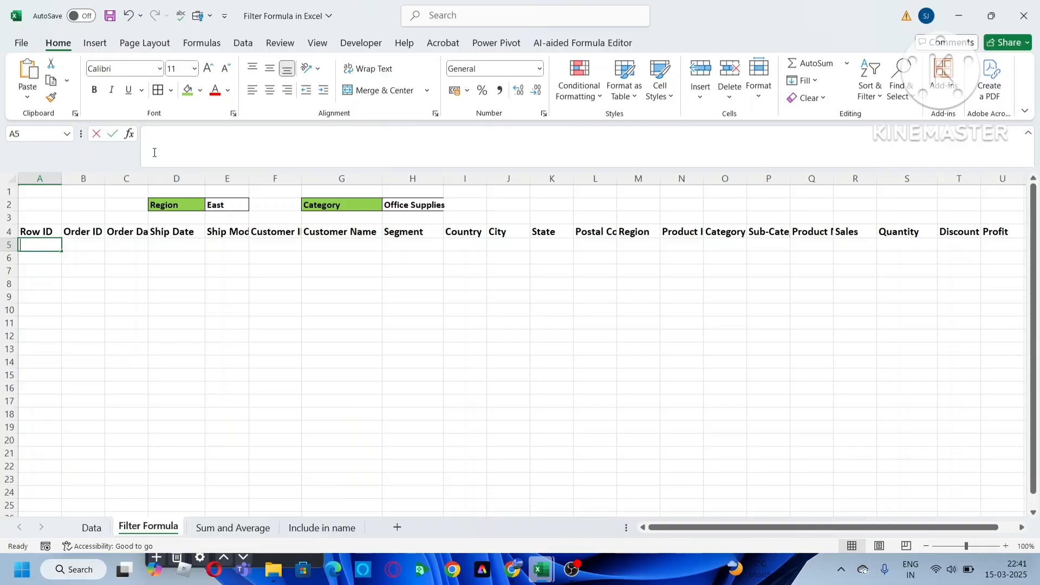
# Start a new FILTER formula in A5 with the full data range Data!A1:U43 as its array
pyautogui.write('=filte')
pyautogui.press('Tab')
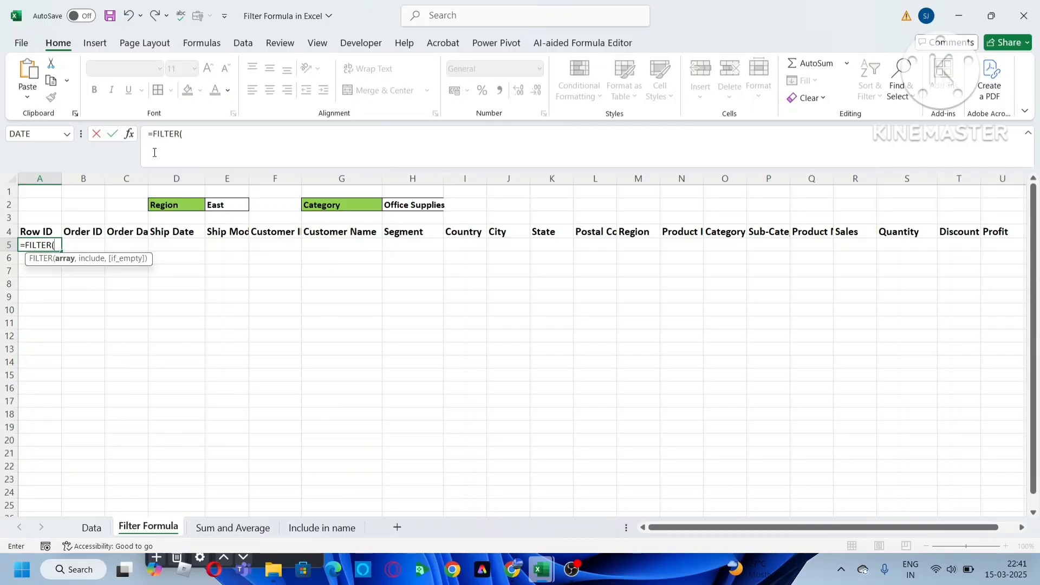
pyautogui.click(91, 527)
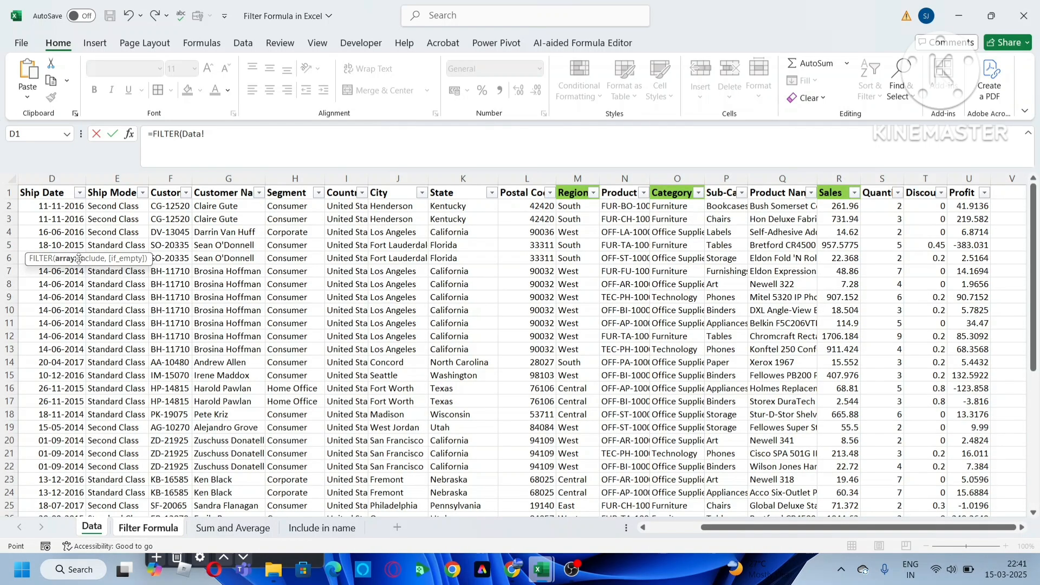
pyautogui.press('Left')
pyautogui.press('Left')
pyautogui.press('Left')
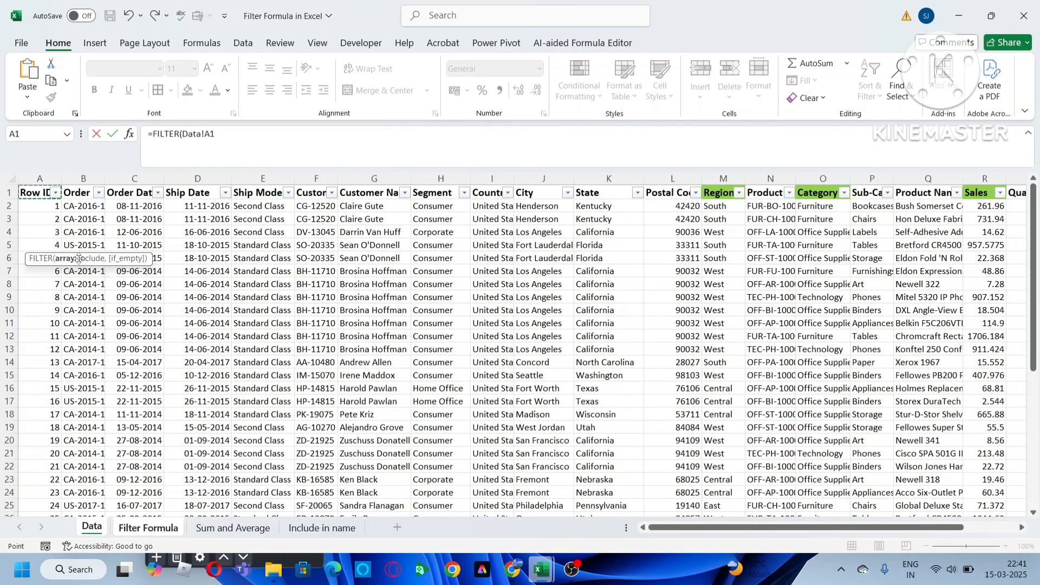
pyautogui.hotkey('ctrl', 'shift', 'Right')
pyautogui.hotkey('ctrl', 'shift', 'Down')
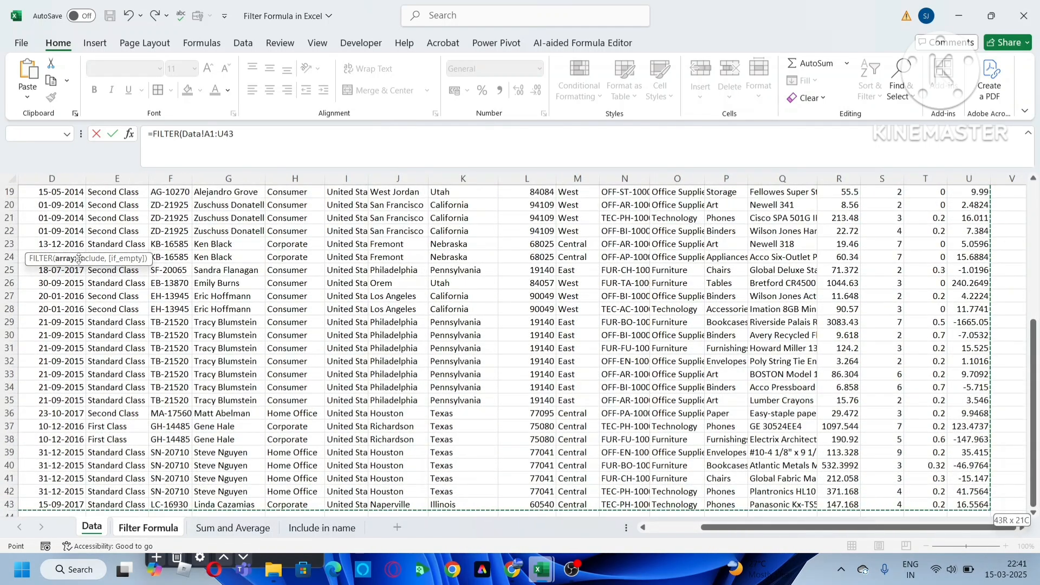
pyautogui.write(',')
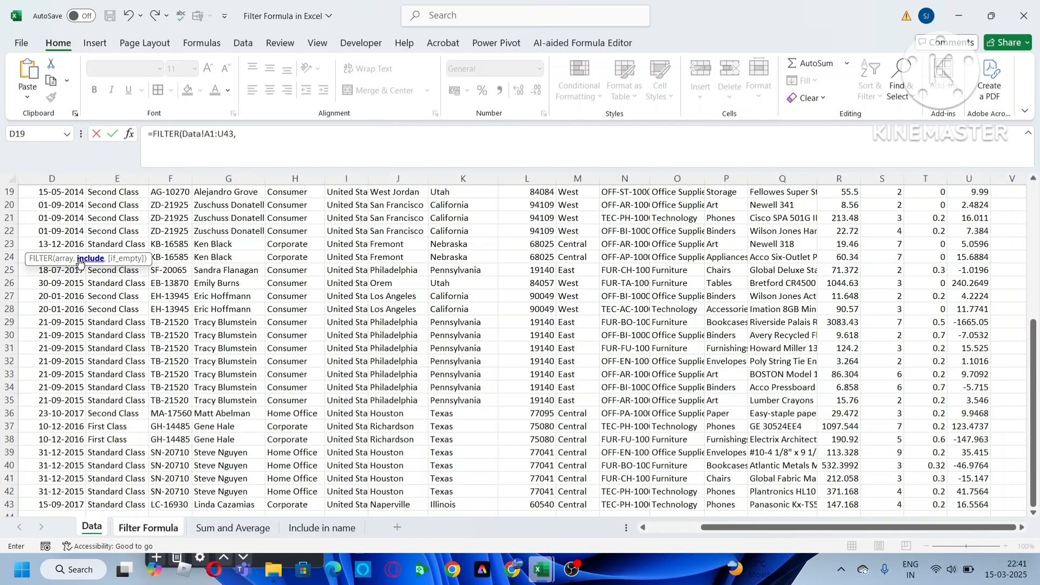
# Open a parenthesis for the include argument and remove the stray 'Filter Formula'! sheet reference before it
pyautogui.click(146, 535)
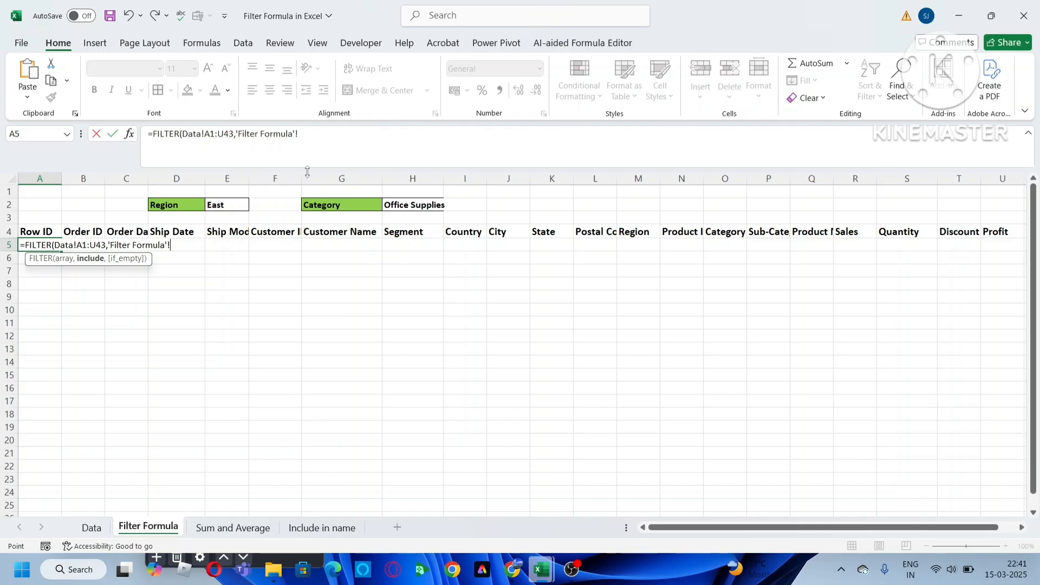
pyautogui.write('(')
pyautogui.moveTo(302, 133); pyautogui.dragTo(238, 134)
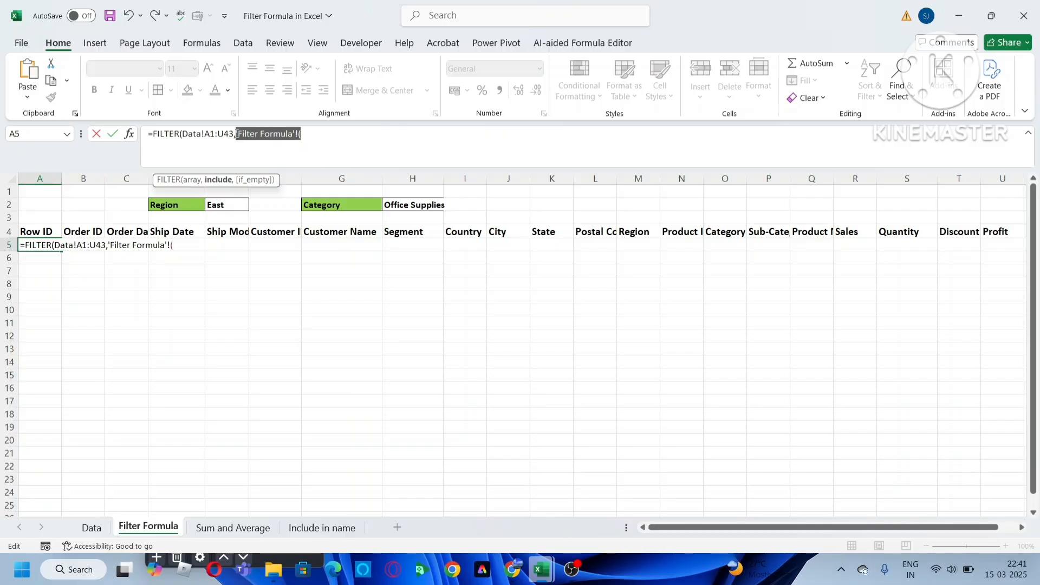
pyautogui.press('BackSpace')
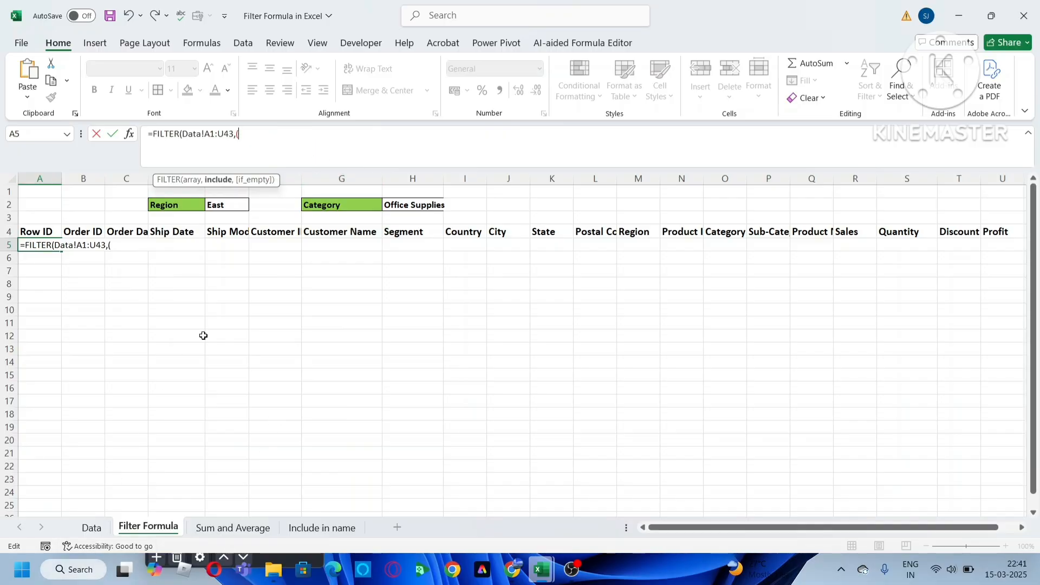
# Add the Region criterion to the include argument, matching Data!M1:M43 to E2 on the Filter Formula sheet, and close its parenthesis
pyautogui.click(91, 527)
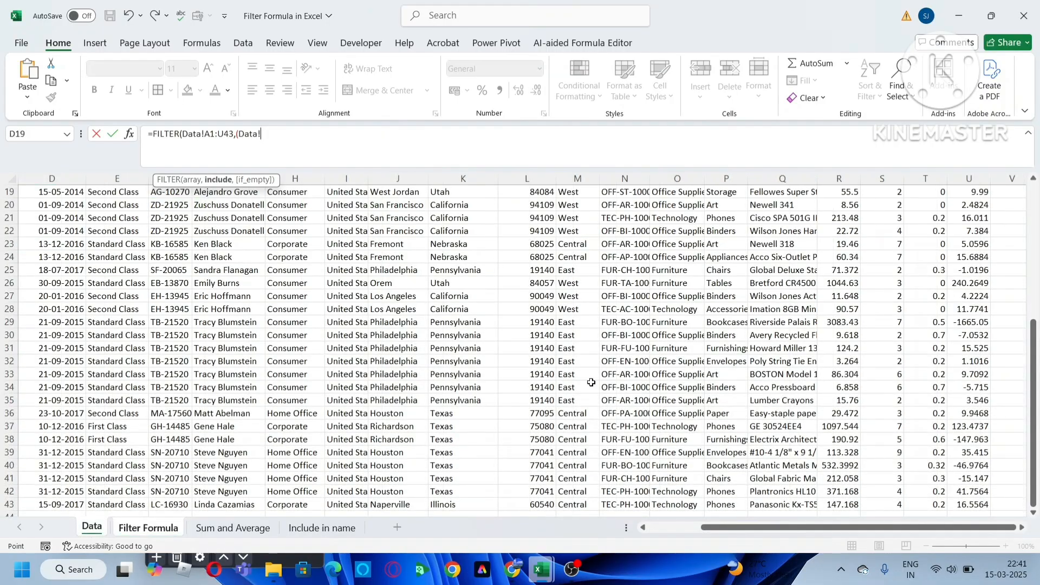
pyautogui.scroll(6, 666, 236)
pyautogui.click(575, 195)
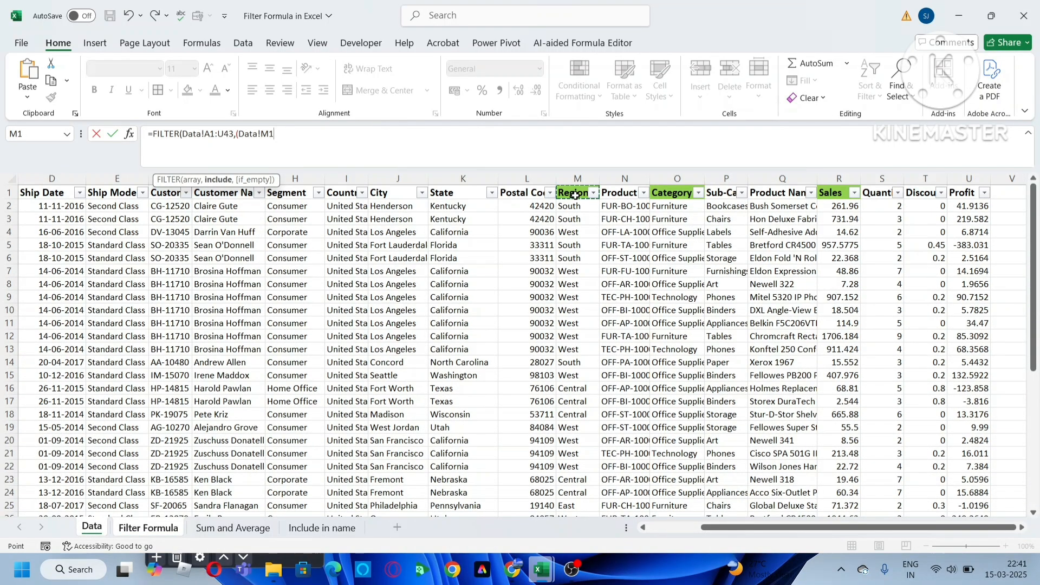
pyautogui.hotkey('ctrl', 'shift', 'Down')
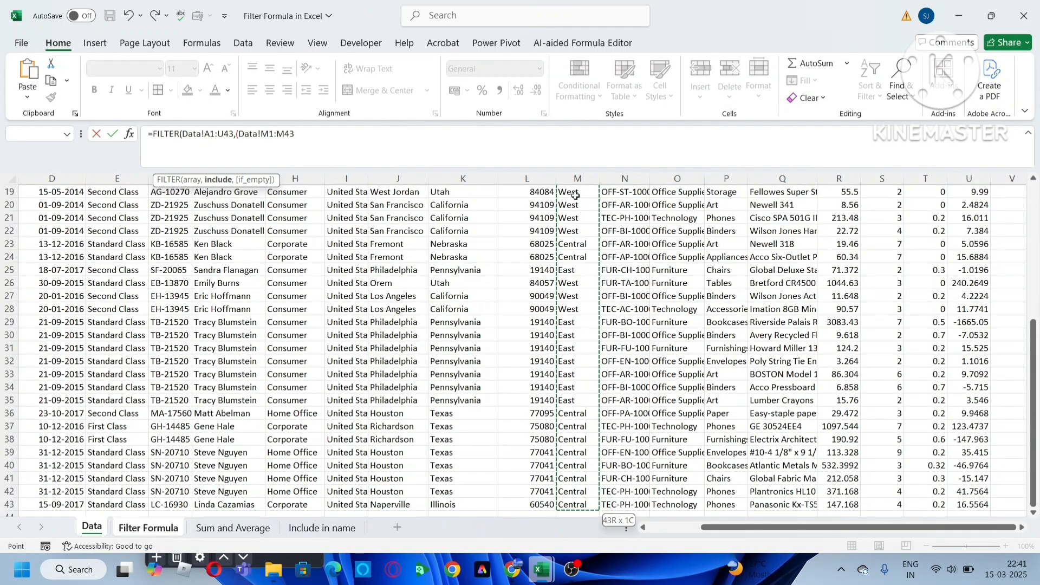
pyautogui.write('=')
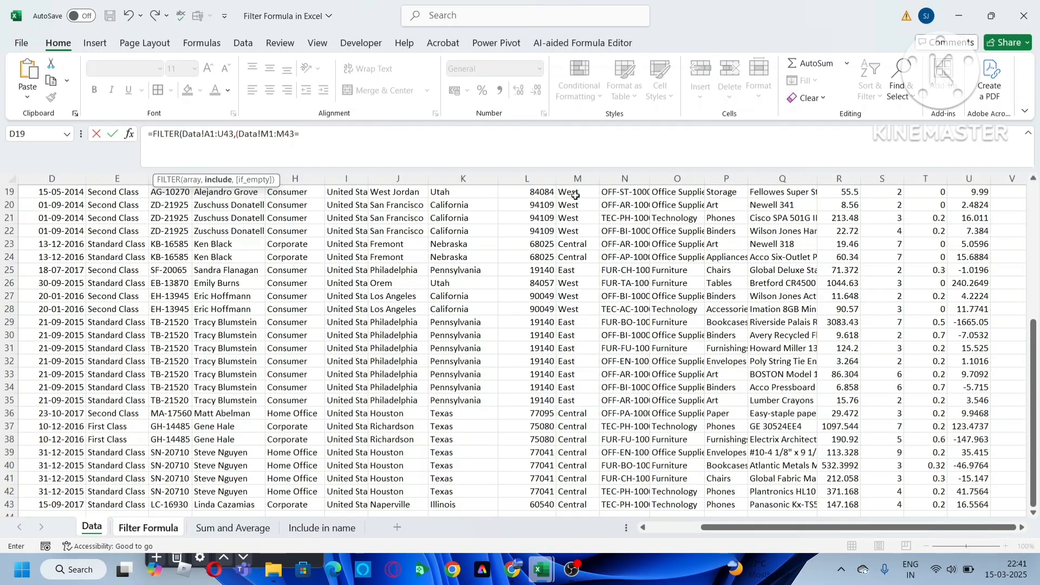
pyautogui.click(163, 528)
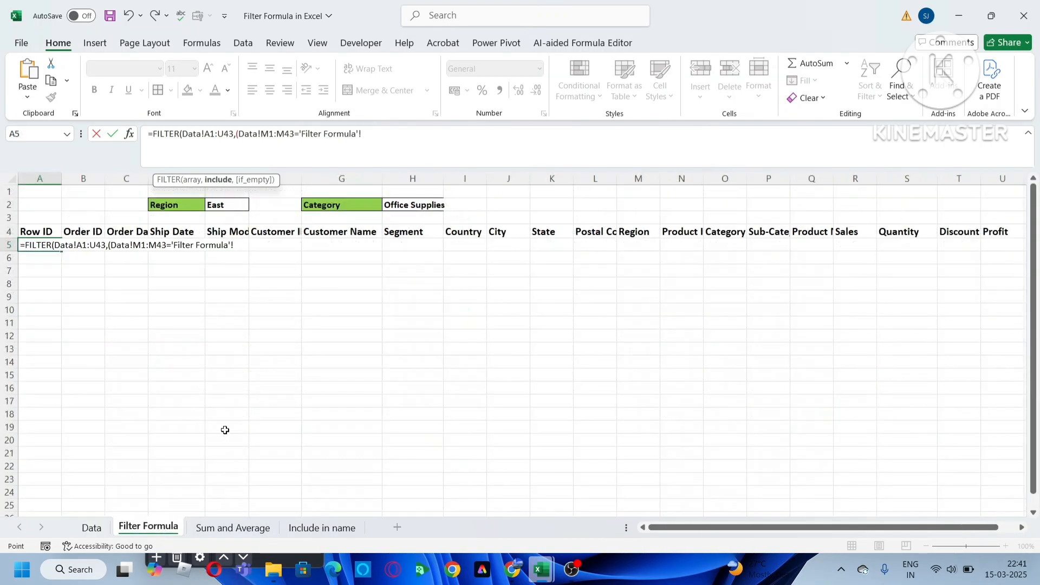
pyautogui.click(228, 205)
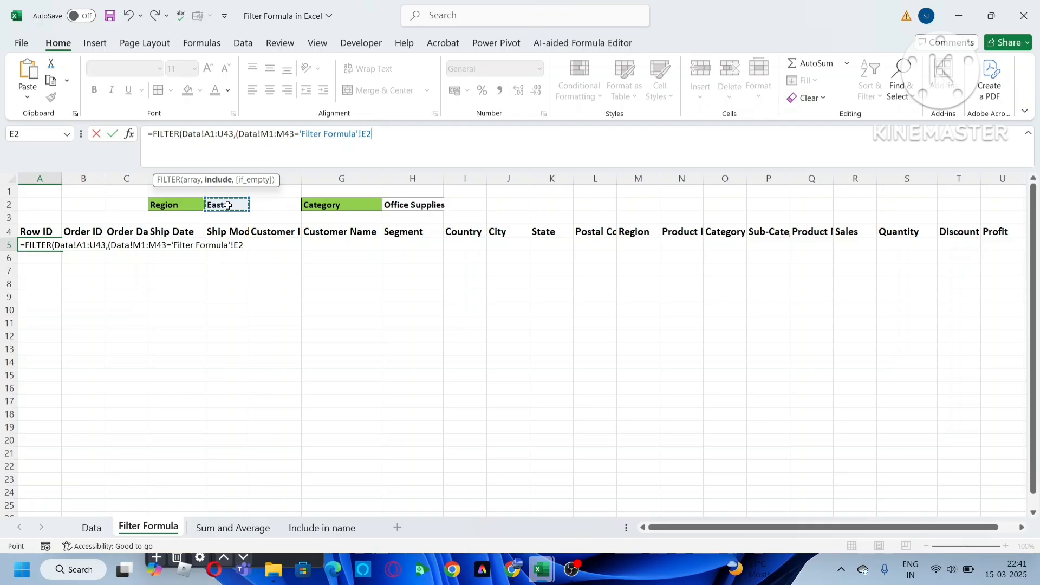
pyautogui.write(')')
# Multiply the Region criterion by a parenthesized Category criterion that matches Data!O1:O43 to H2 on the Filter Formula sheet
pyautogui.write('(')
pyautogui.click(93, 527)
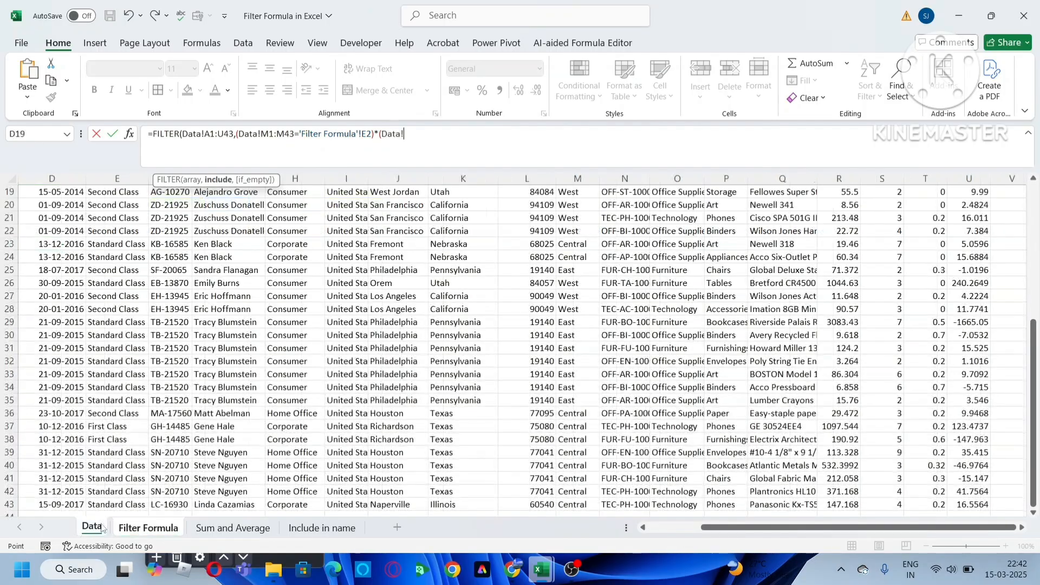
pyautogui.scroll(6, 723, 369)
pyautogui.click(681, 192)
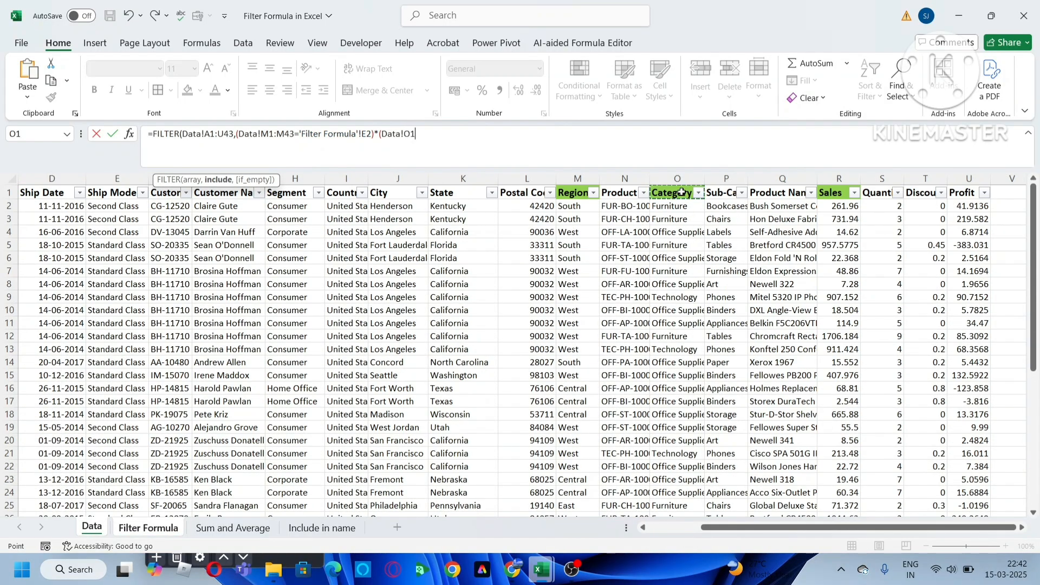
pyautogui.hotkey('ctrl', 'shift', 'Down')
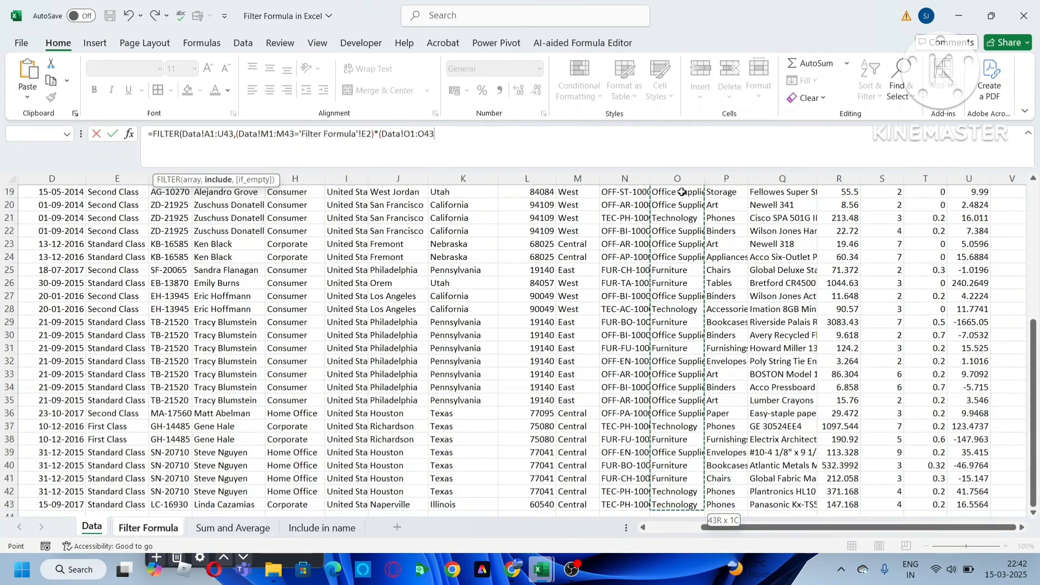
pyautogui.write('=')
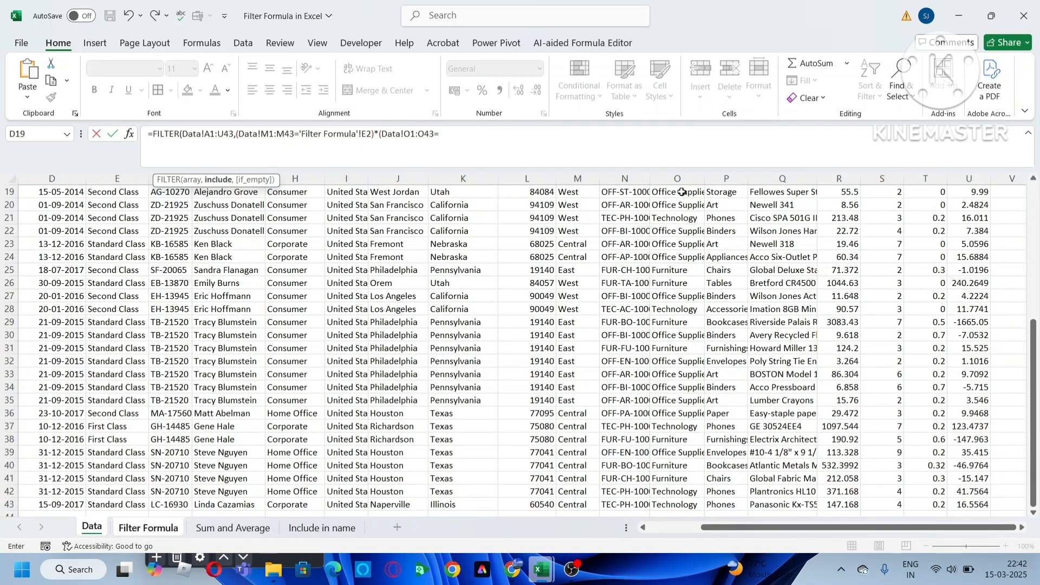
pyautogui.click(133, 528)
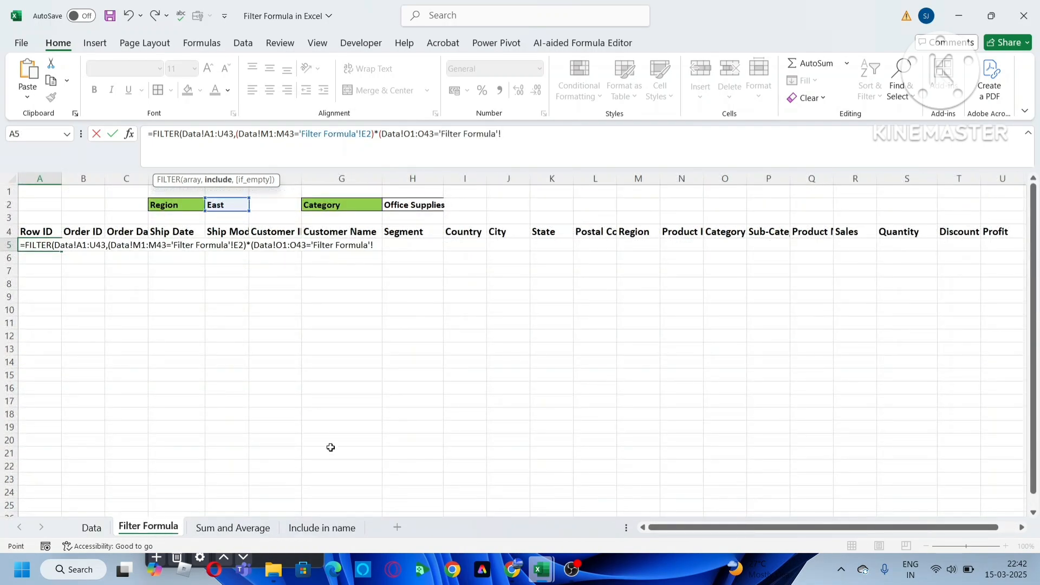
pyautogui.click(420, 205)
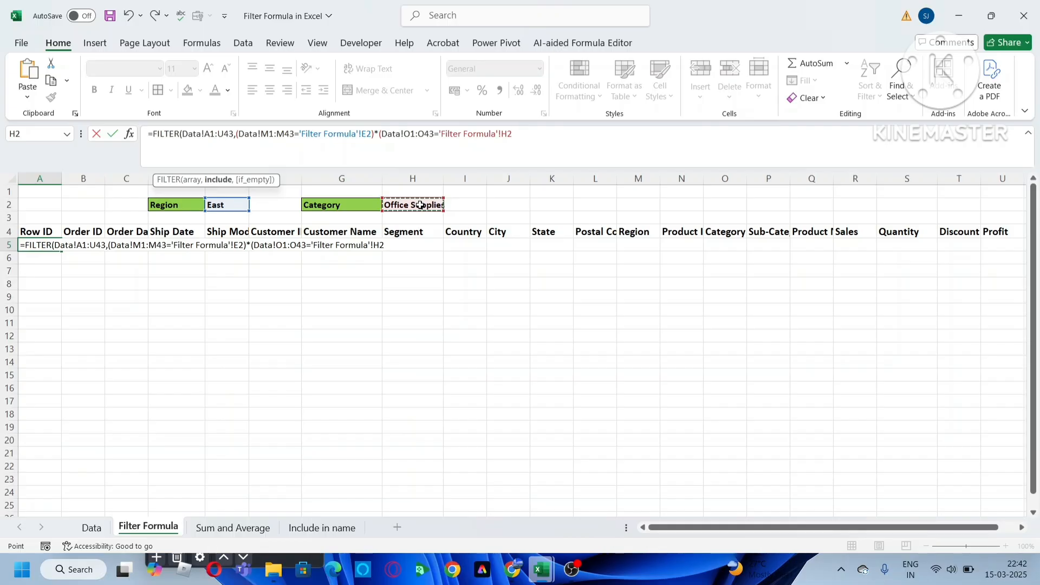
pyautogui.write(')')
# Finish the two-criteria FILTER formula with an empty string "" as the if_empty value and enter it in A5
pyautogui.write(',')
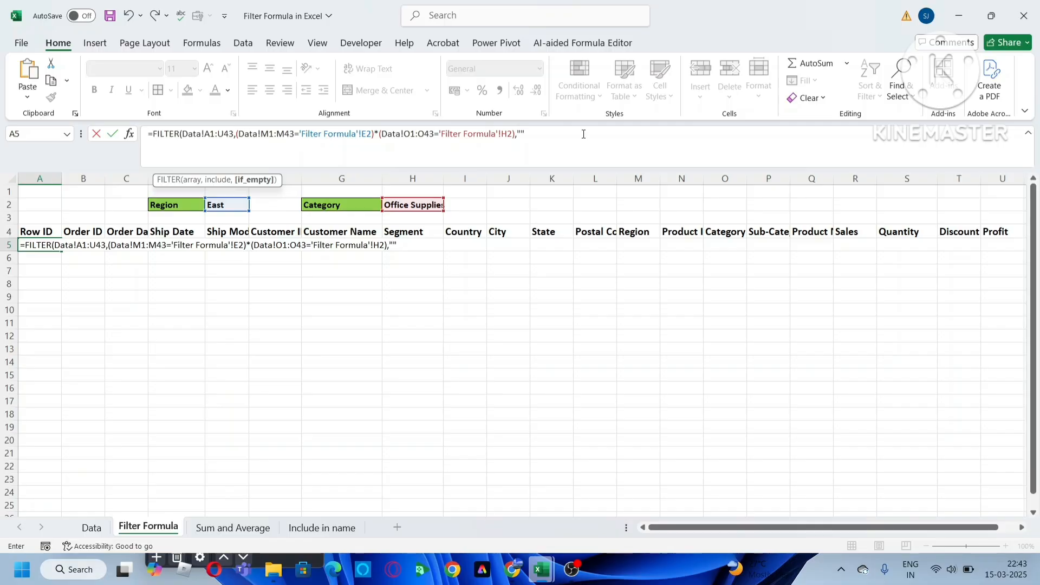
pyautogui.write('"")')
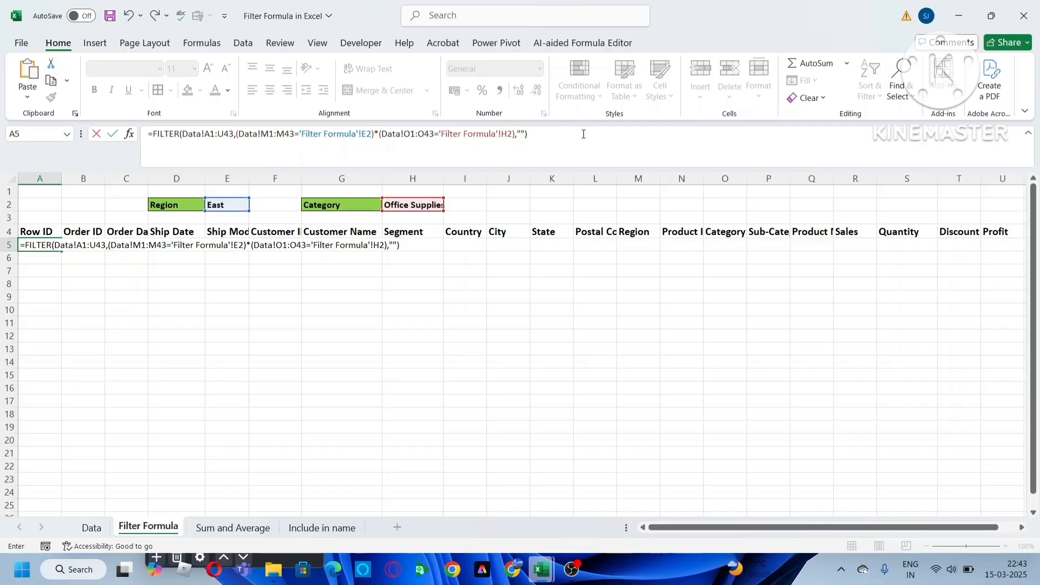
pyautogui.press('Return')
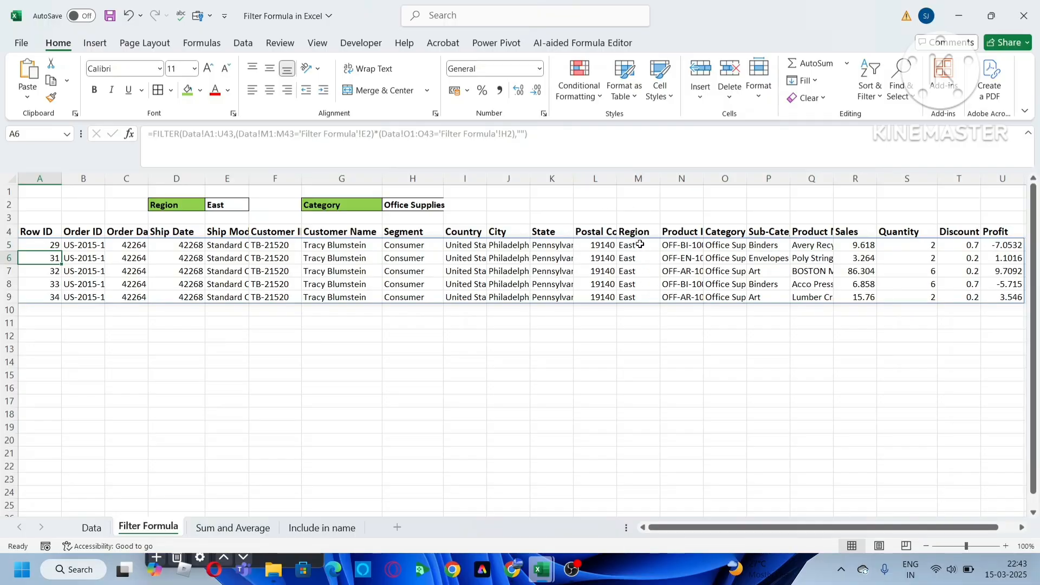
# Widen the Category column O to fit its text and check the Region and Category values of the returned records
pyautogui.click(638, 243)
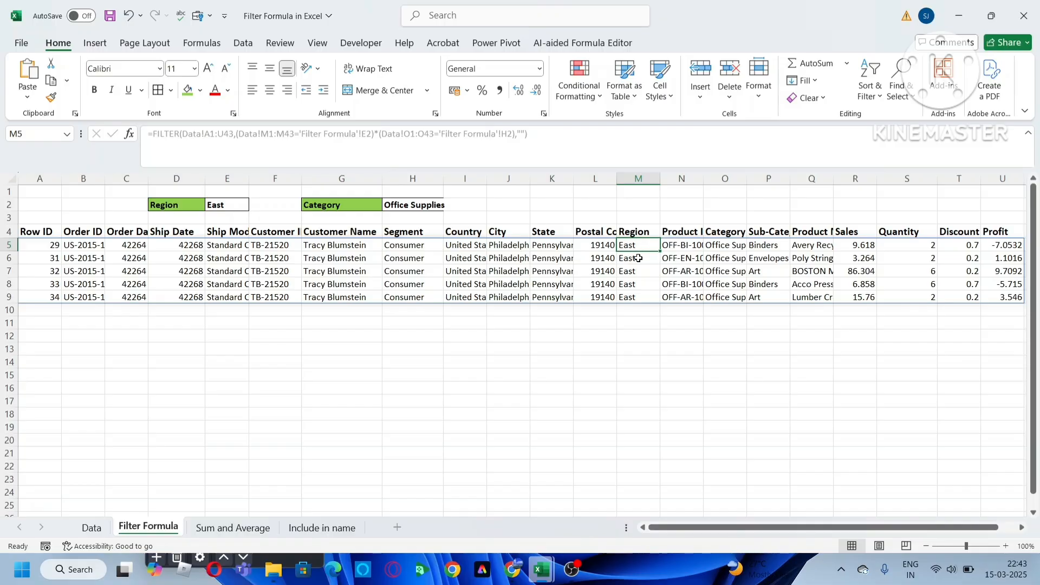
pyautogui.click(726, 247)
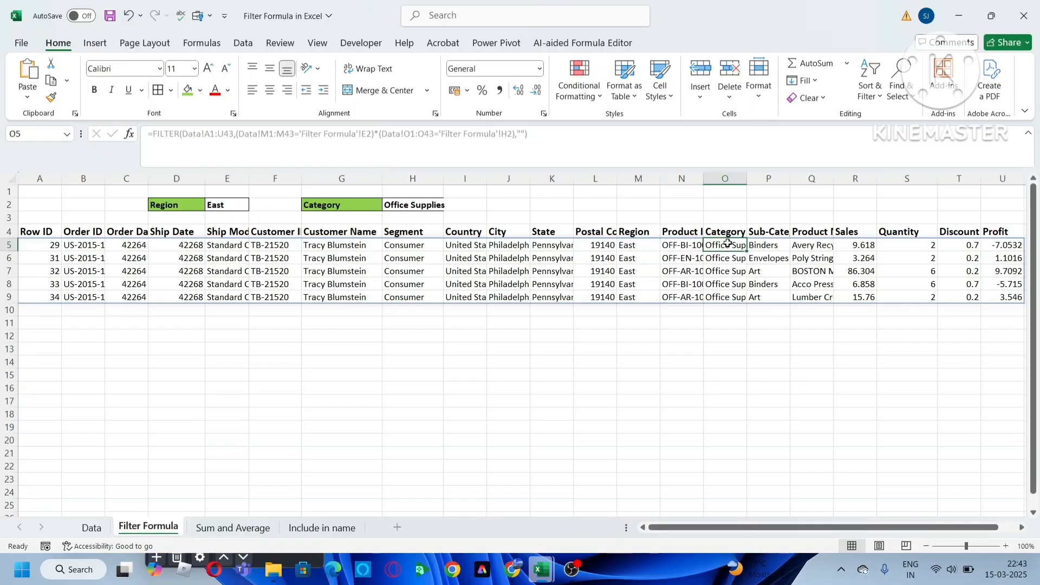
pyautogui.moveTo(747, 178); pyautogui.dragTo(771, 179)
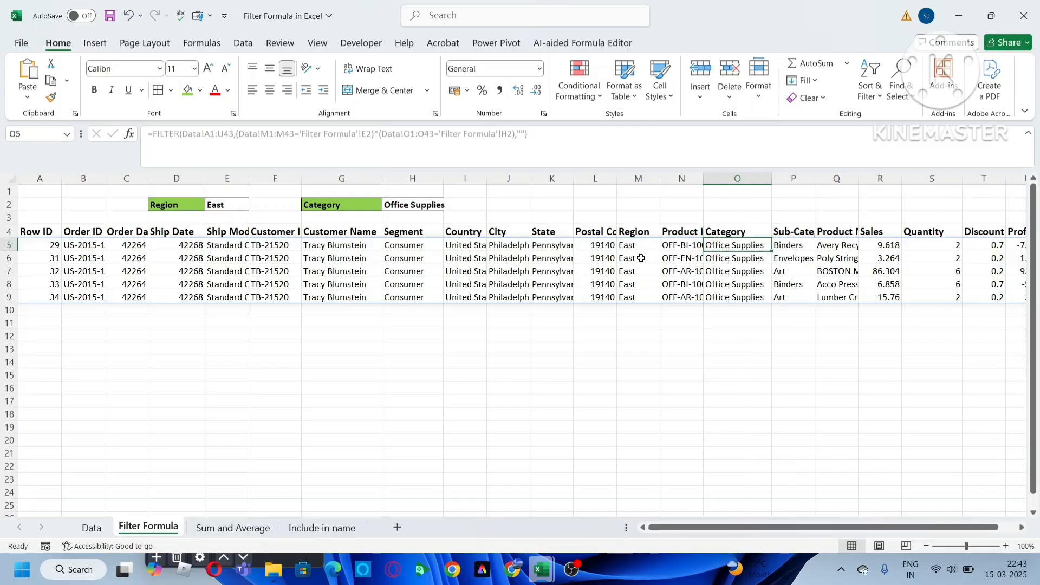
pyautogui.moveTo(632, 246); pyautogui.dragTo(638, 284)
pyautogui.moveTo(726, 247); pyautogui.dragTo(713, 297)
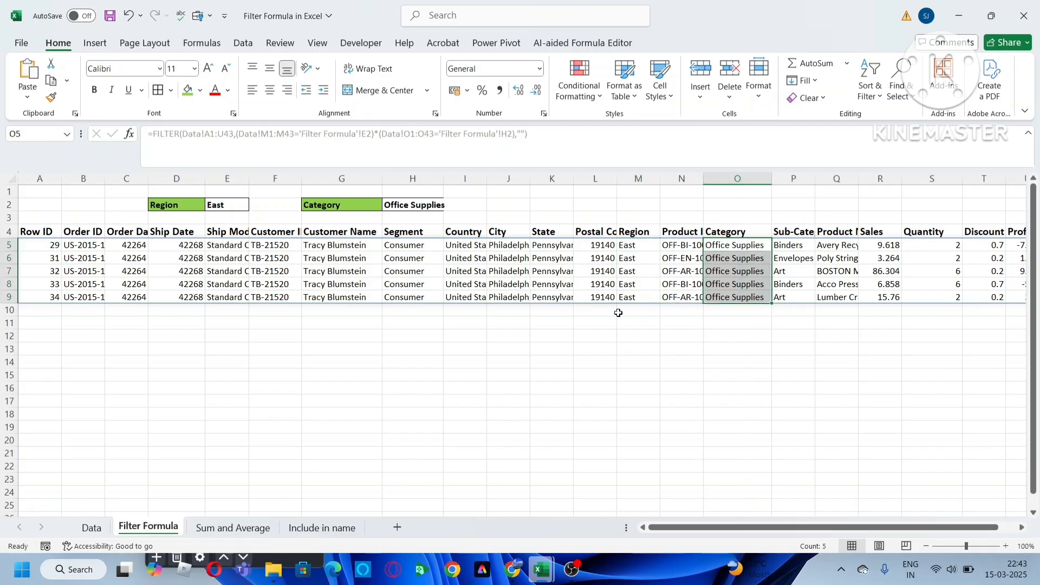
pyautogui.click(632, 245)
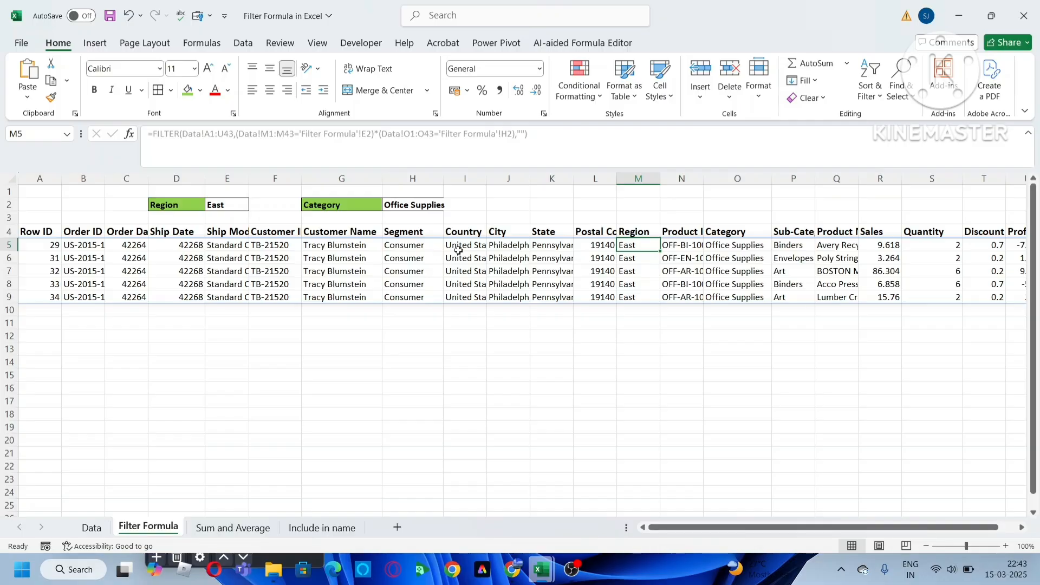
# Start a FILTER formula in Total Sales cell C3 of the Sum and Average sheet, using the Sales column Data!R1:R43 as the array
pyautogui.click(219, 528)
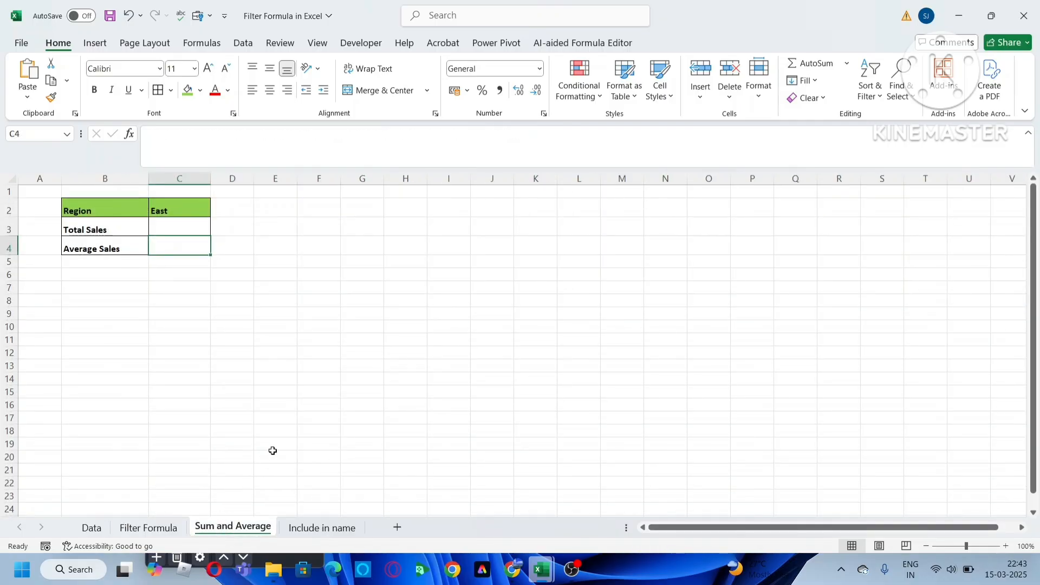
pyautogui.click(170, 232)
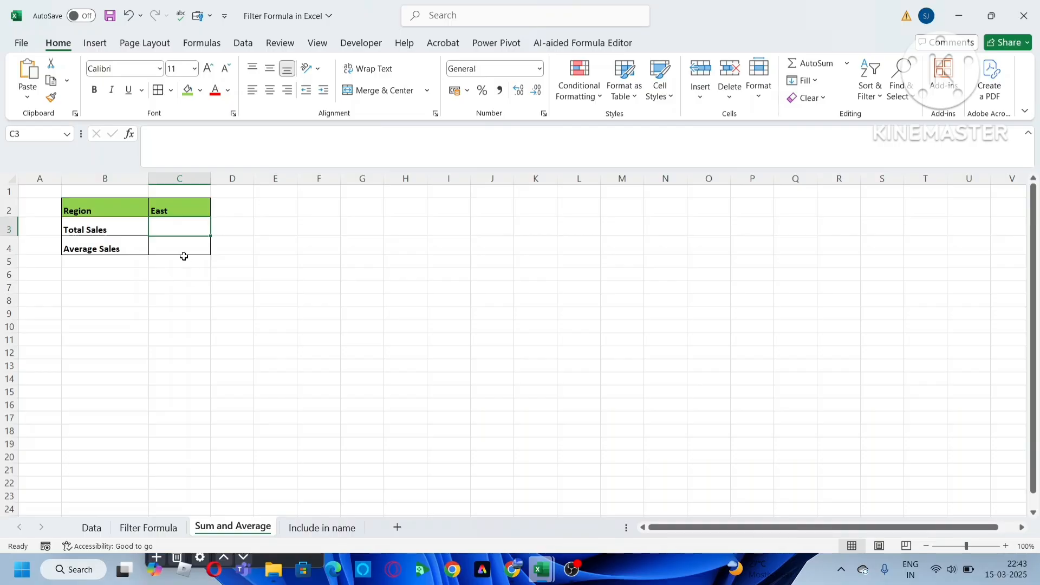
pyautogui.click(168, 211)
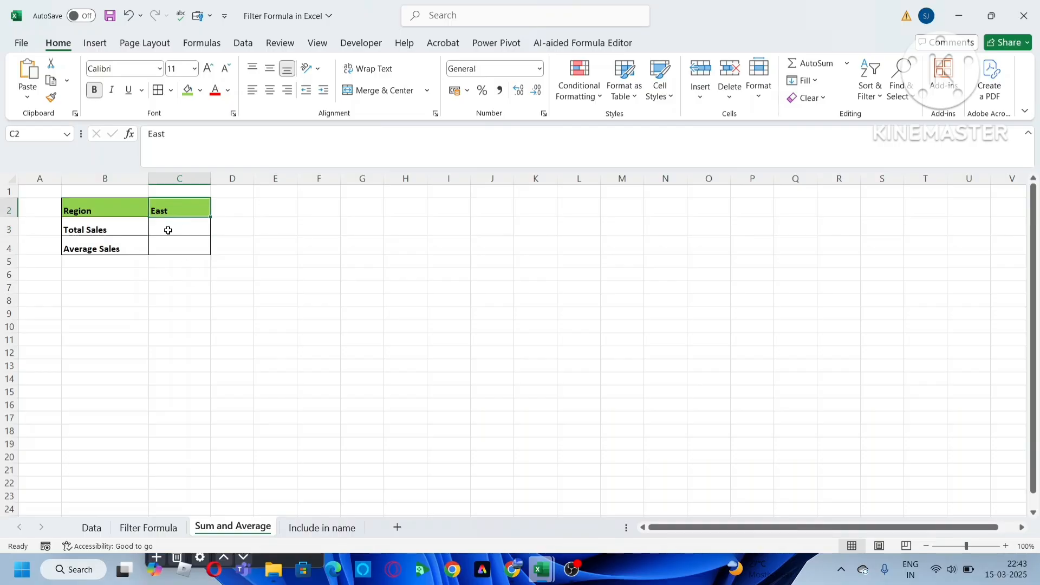
pyautogui.click(168, 230)
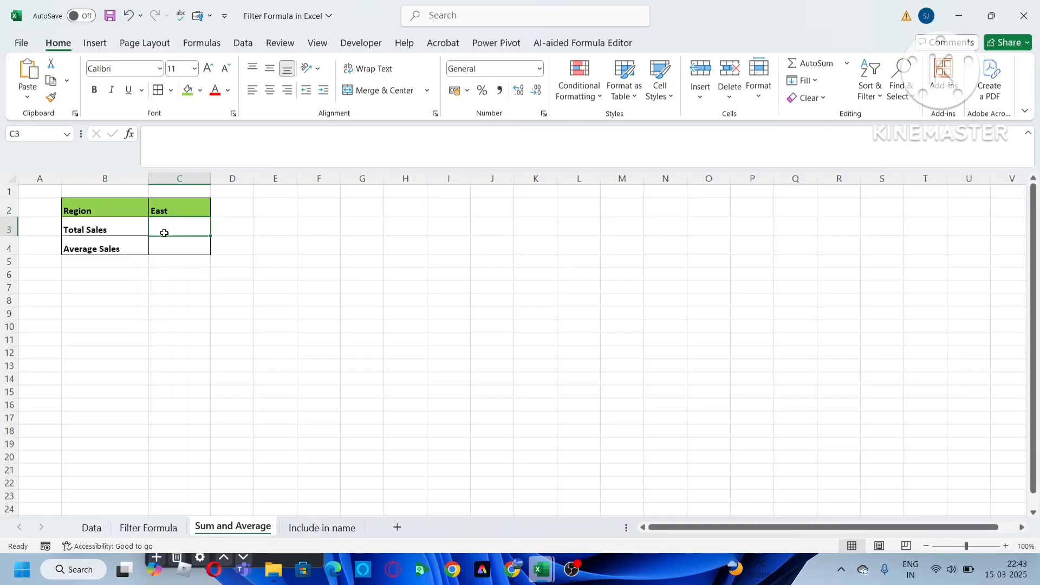
pyautogui.write('=fil')
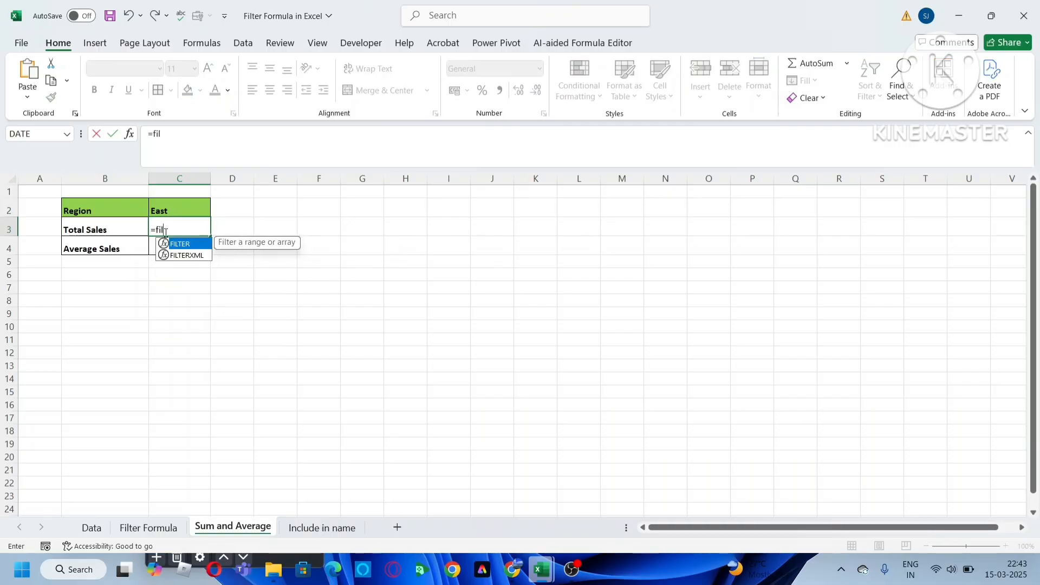
pyautogui.write('ter')
pyautogui.press('Tab')
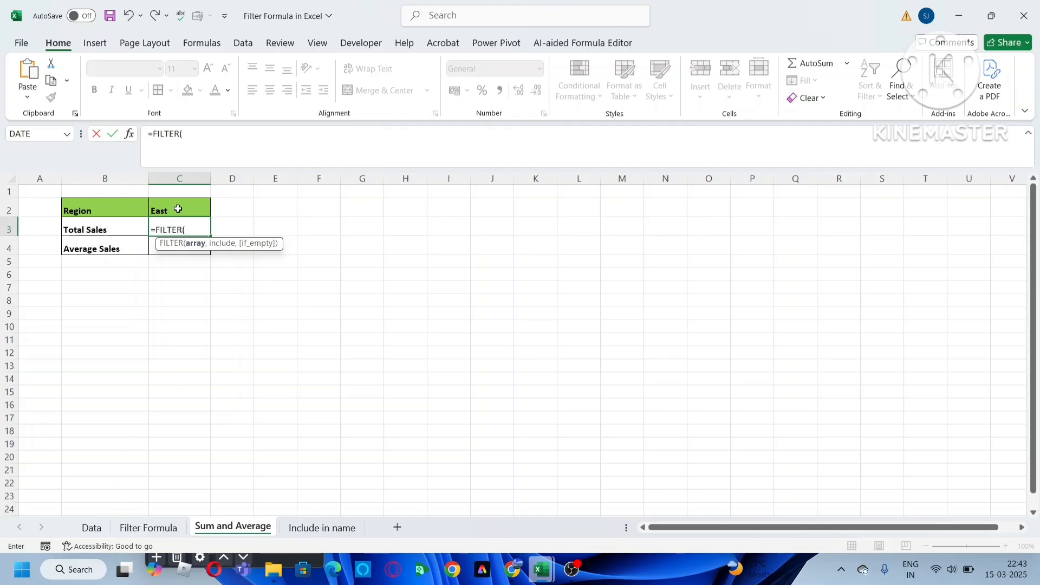
pyautogui.click(93, 529)
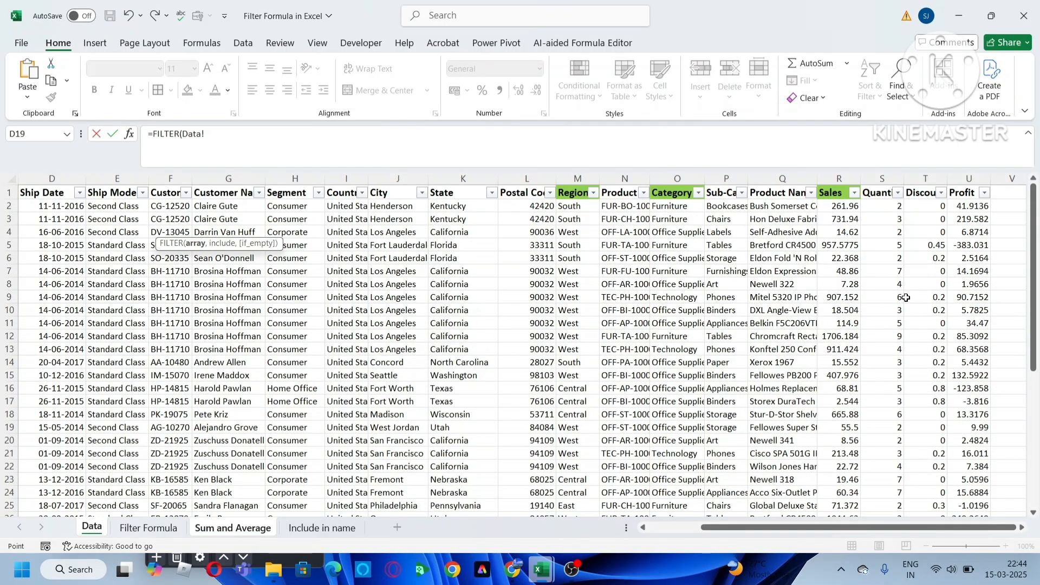
pyautogui.click(840, 194)
pyautogui.hotkey('ctrl', 'shift', 'Down')
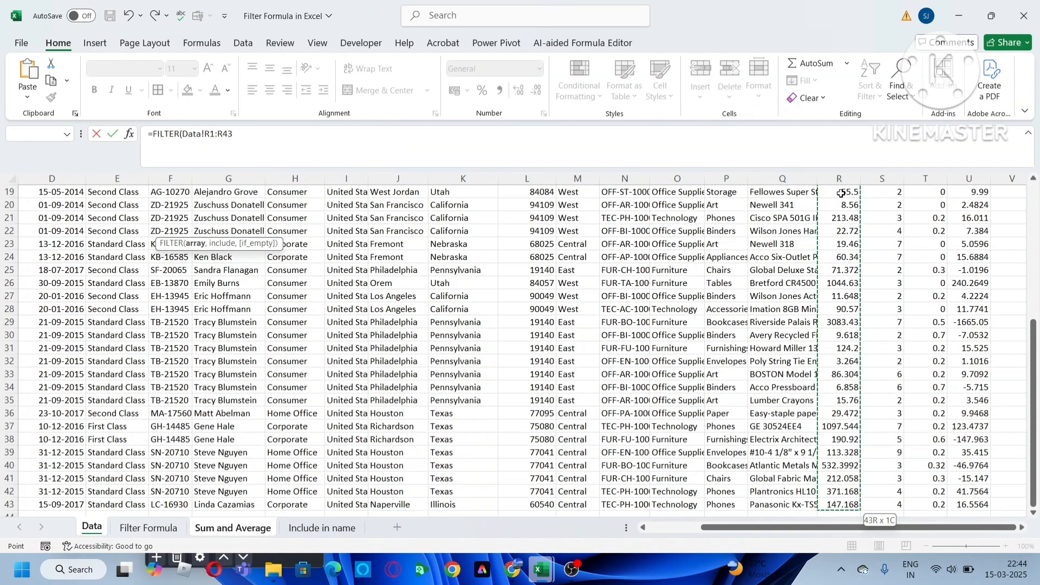
pyautogui.write(',')
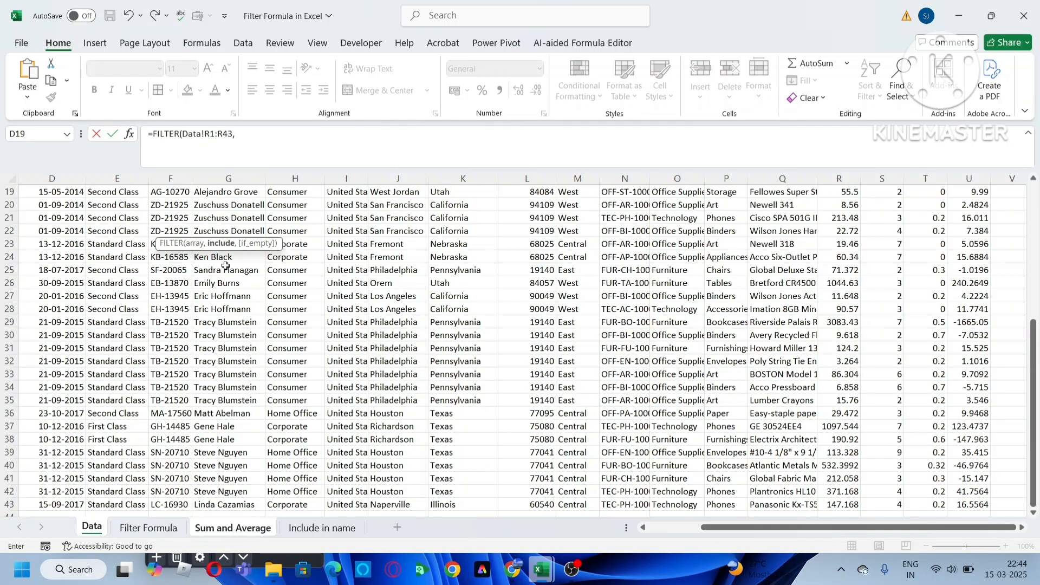
# Add the include argument to the Total Sales formula, matching the Region column Data!M1:M43 to C2 on the Sum and Average sheet
pyautogui.scroll(6, 362, 343)
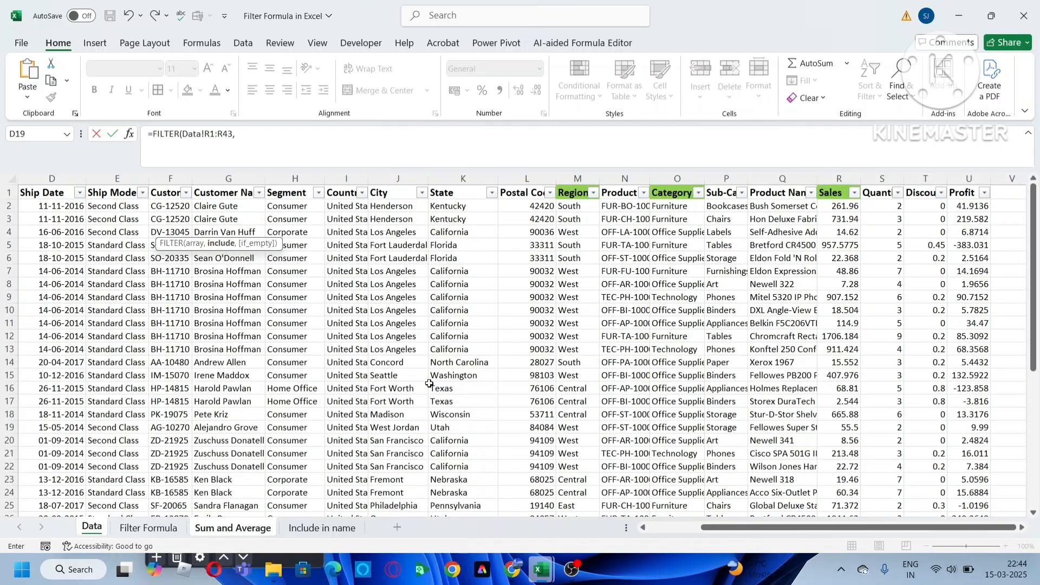
pyautogui.click(578, 196)
pyautogui.hotkey('ctrl', 'shift', 'Down')
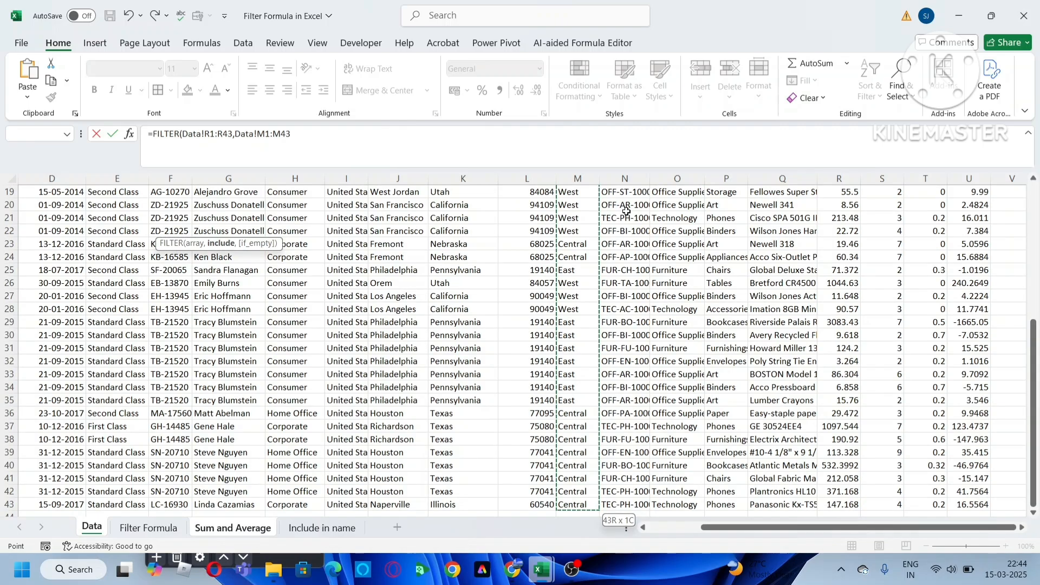
pyautogui.write('=')
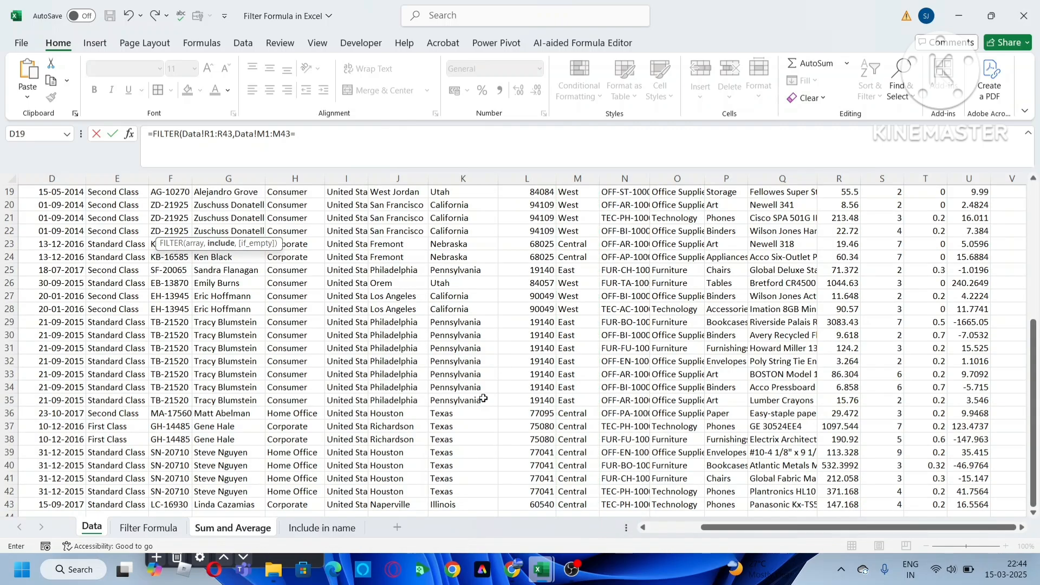
pyautogui.click(231, 528)
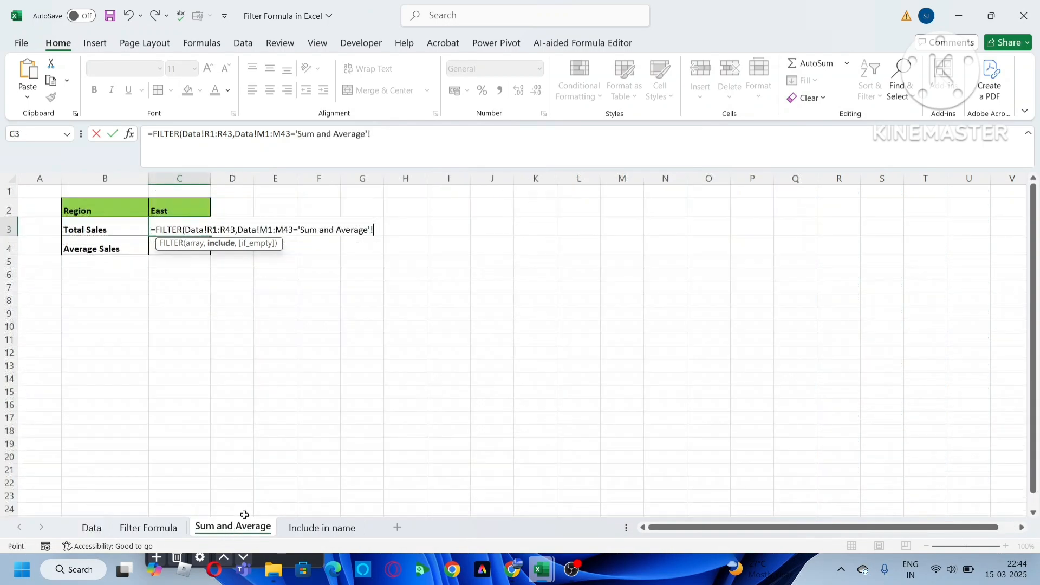
pyautogui.click(182, 206)
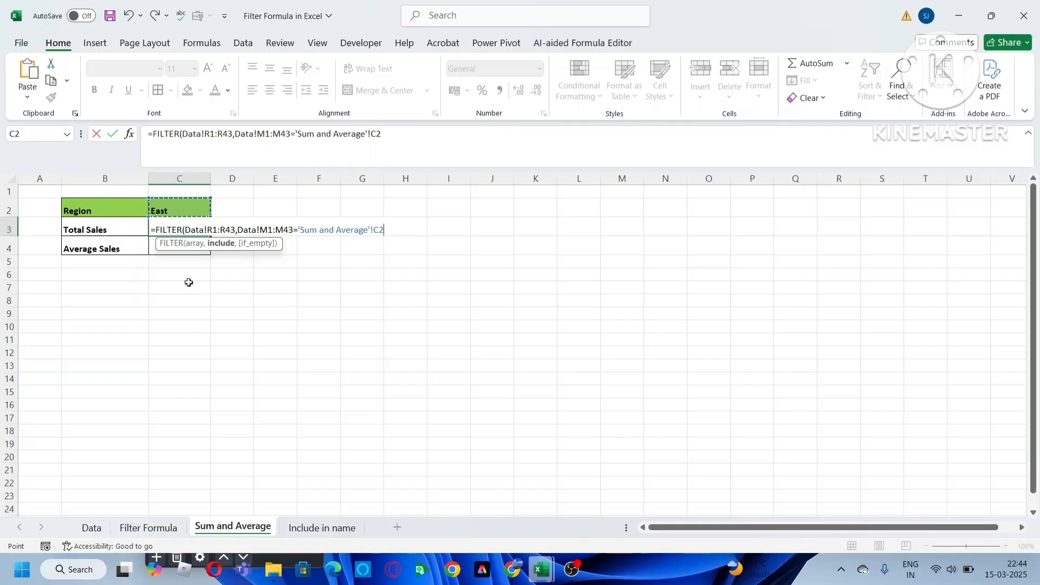
# Finish the Total Sales FILTER formula with an empty string "" as the if_empty value, enter it in C3 and check the returned sales values
pyautogui.write(',')
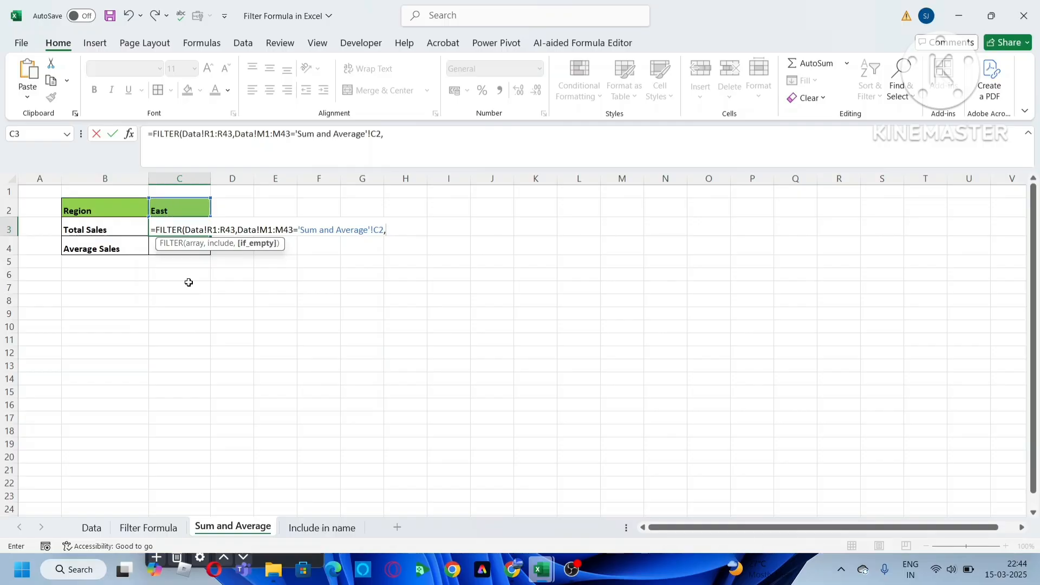
pyautogui.write('"")')
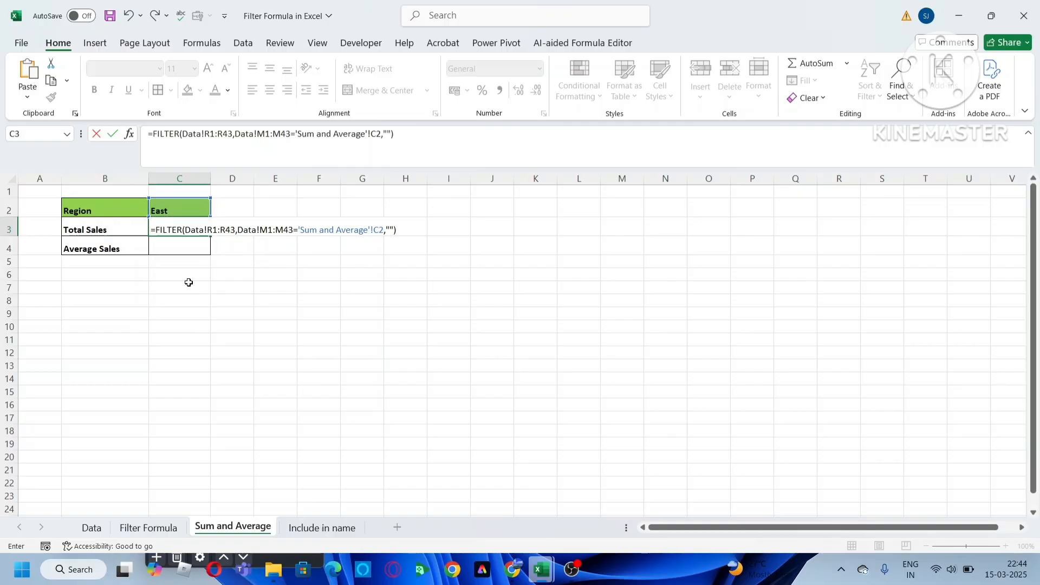
pyautogui.press('Return')
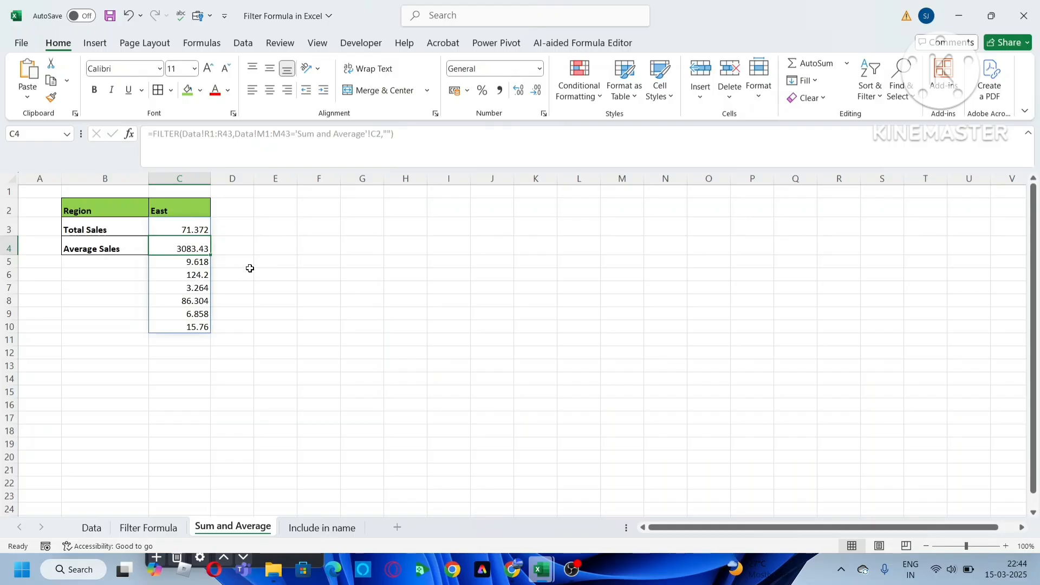
pyautogui.moveTo(201, 230); pyautogui.dragTo(201, 327)
# Change the region in C2 to West
pyautogui.click(174, 210)
pyautogui.write('WEs')
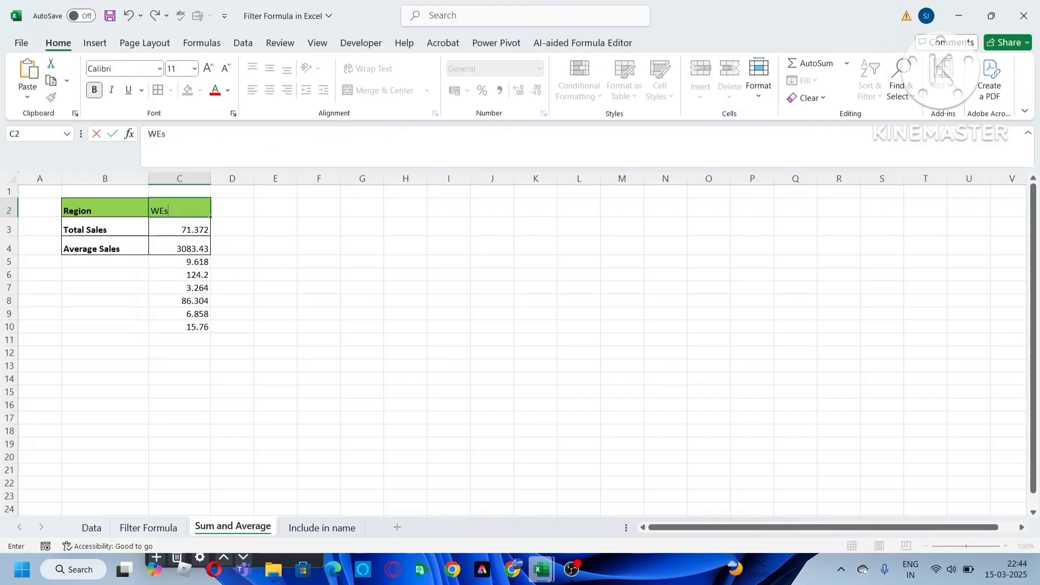
pyautogui.press('Return')
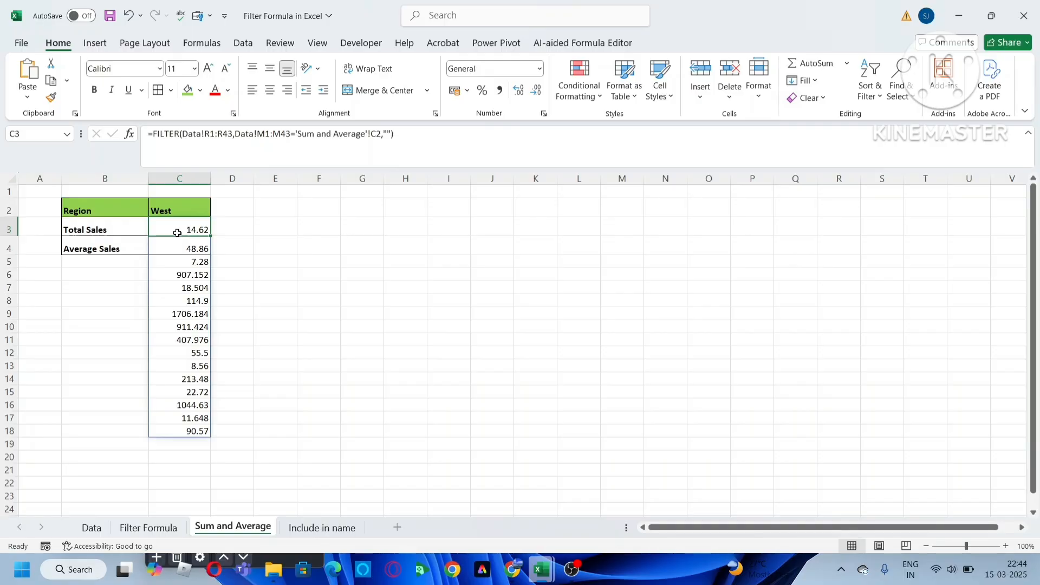
# Wrap the FILTER formula in C3 in a SUM function to total the filtered sales
pyautogui.click(151, 134)
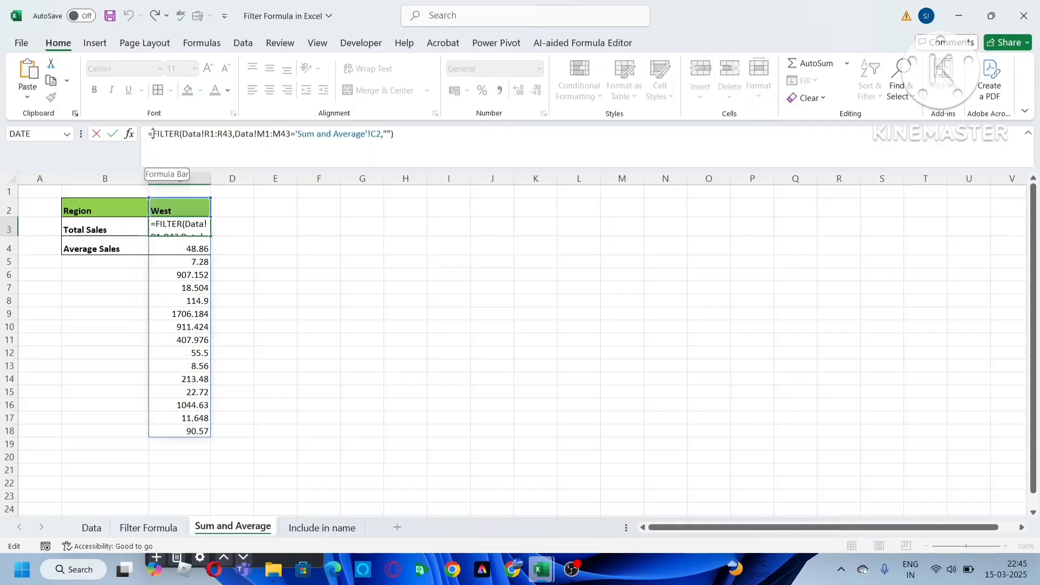
pyautogui.write('sum')
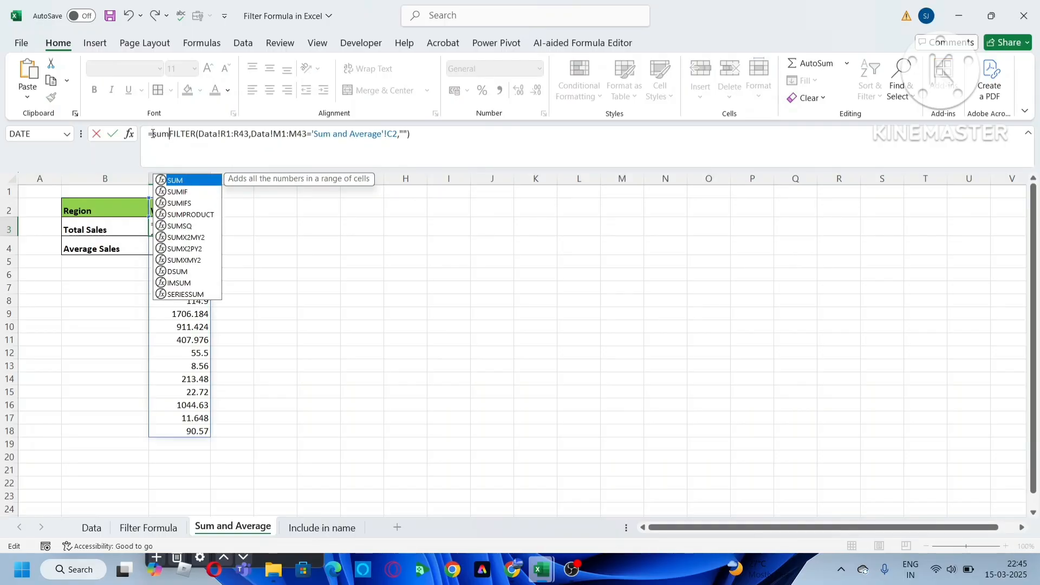
pyautogui.press('Tab')
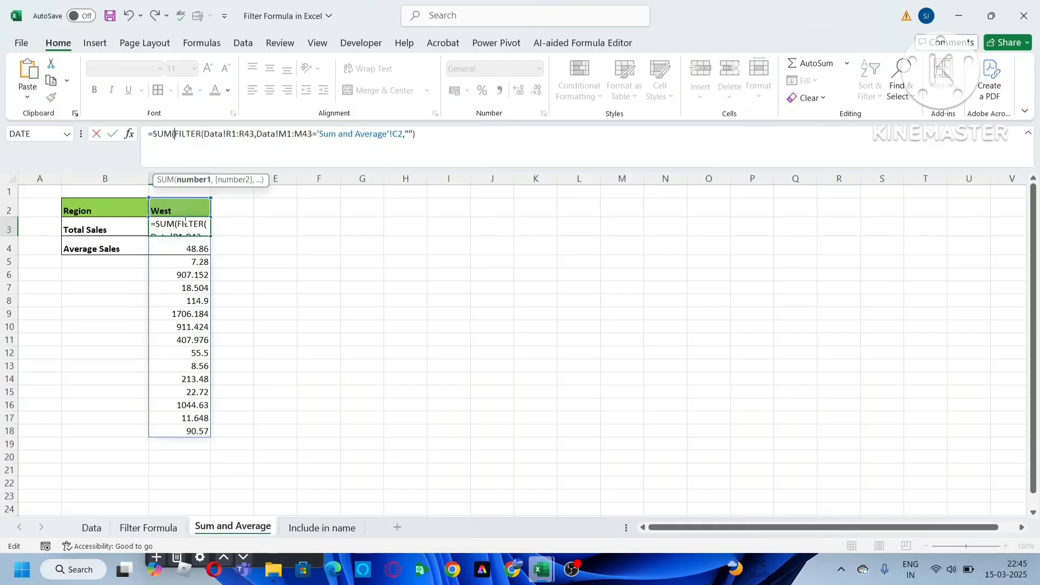
pyautogui.click(439, 133)
pyautogui.write(')')
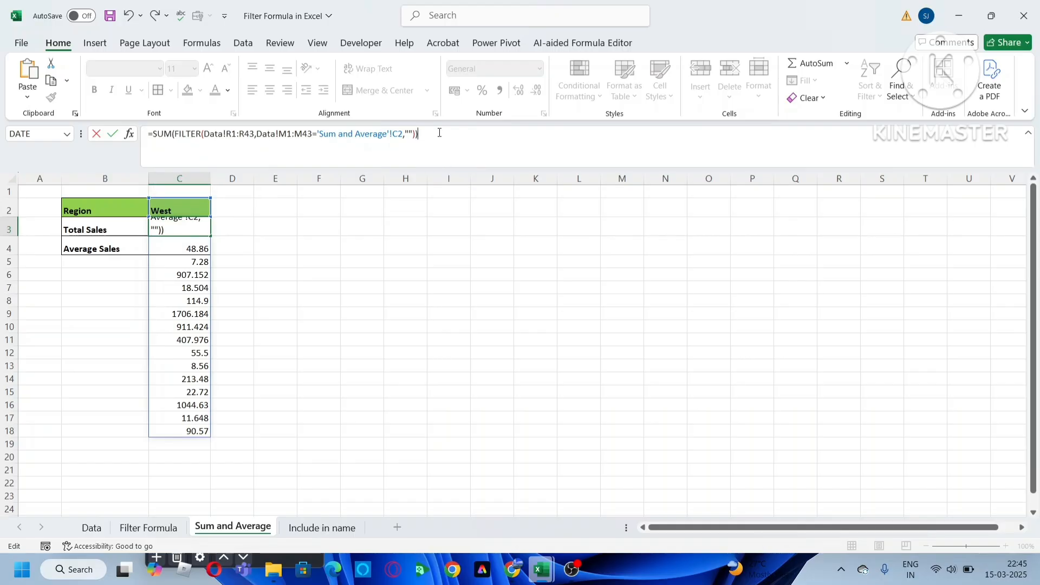
pyautogui.press('Return')
# Set the region in C2 to East
pyautogui.click(176, 208)
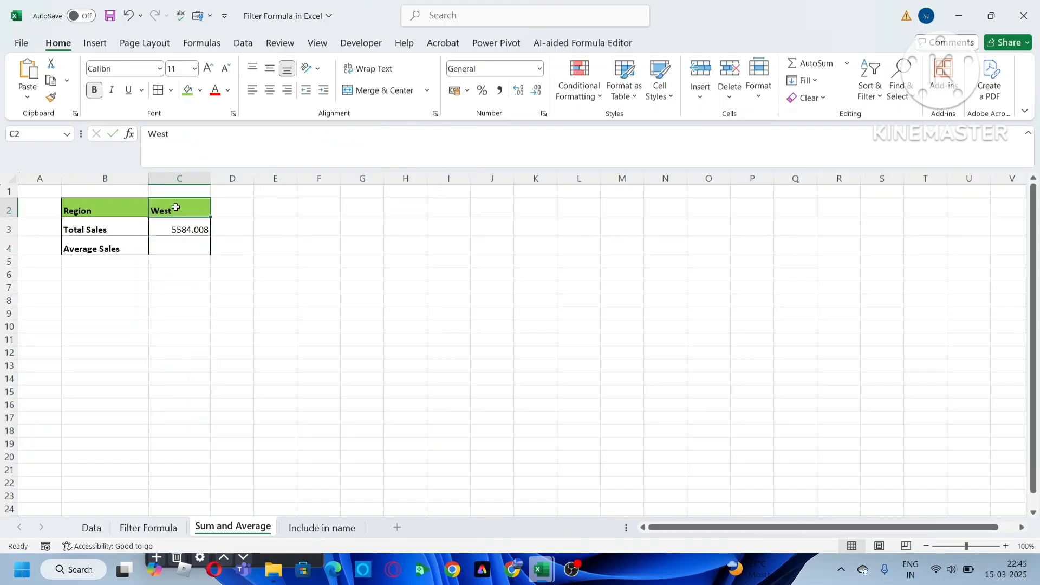
pyautogui.write('Eas')
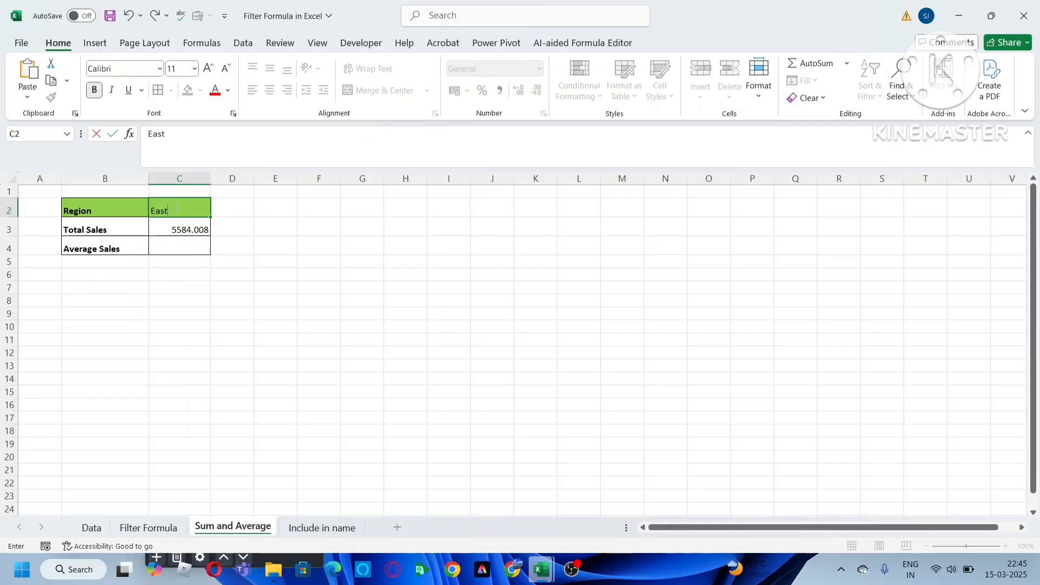
pyautogui.press('Return')
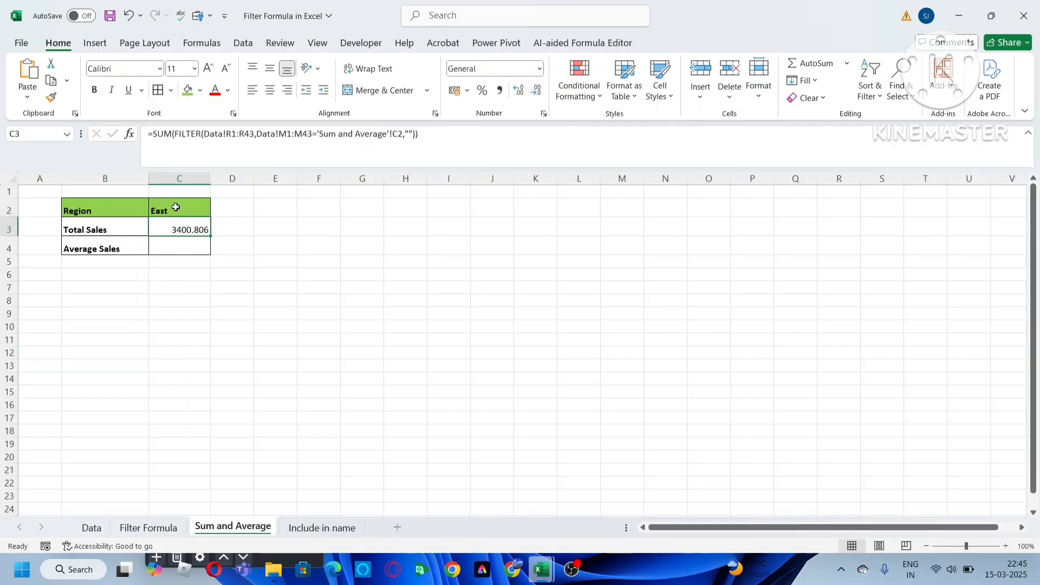
# Start a FILTER formula in Average Sales cell C4, using the Sales column Data!R1:R43 as the array
pyautogui.click(174, 247)
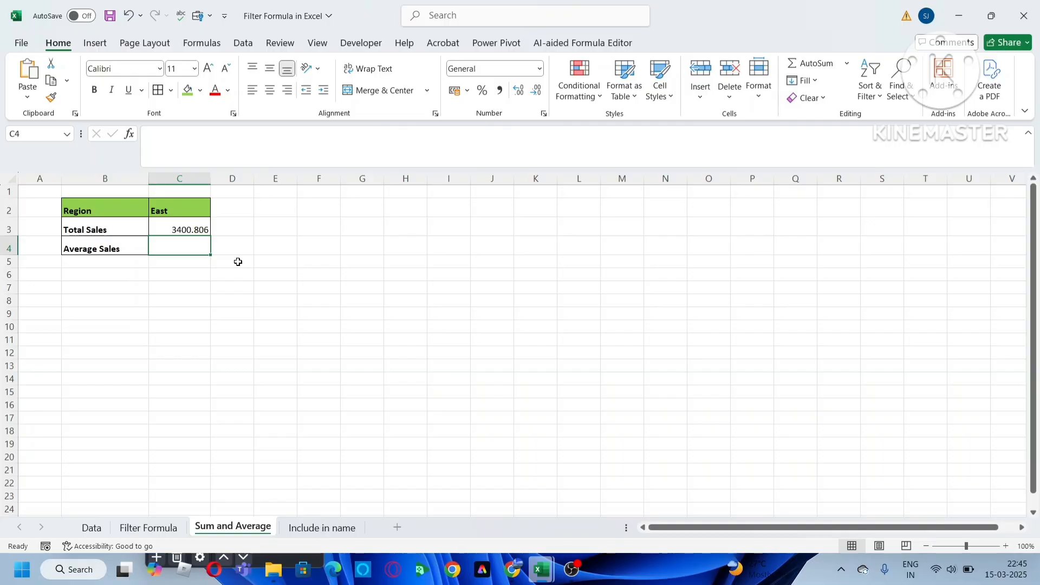
pyautogui.write('=filet')
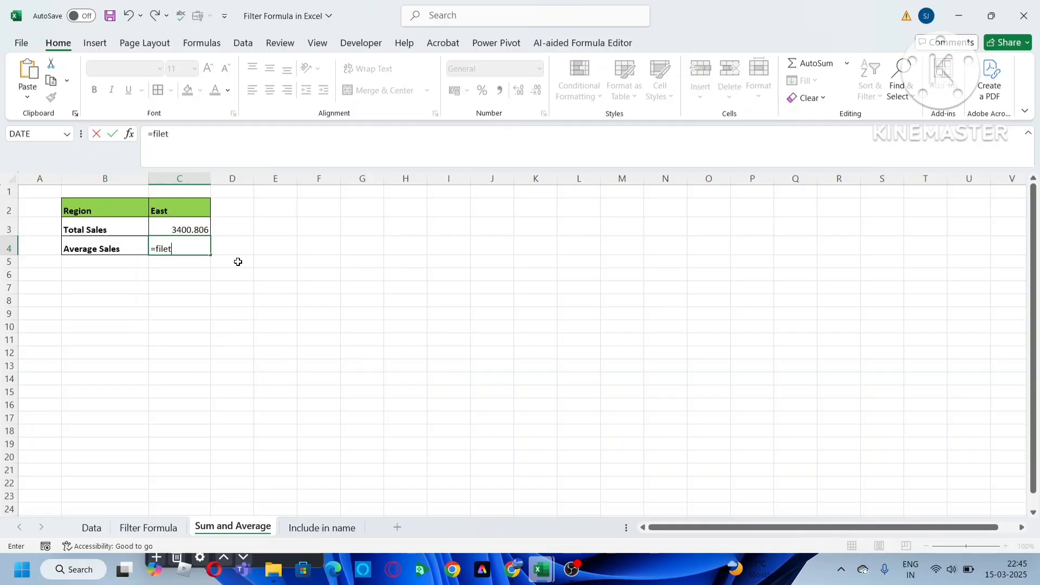
pyautogui.press('BackSpace')
pyautogui.press('BackSpace')
pyautogui.press('BackSpace')
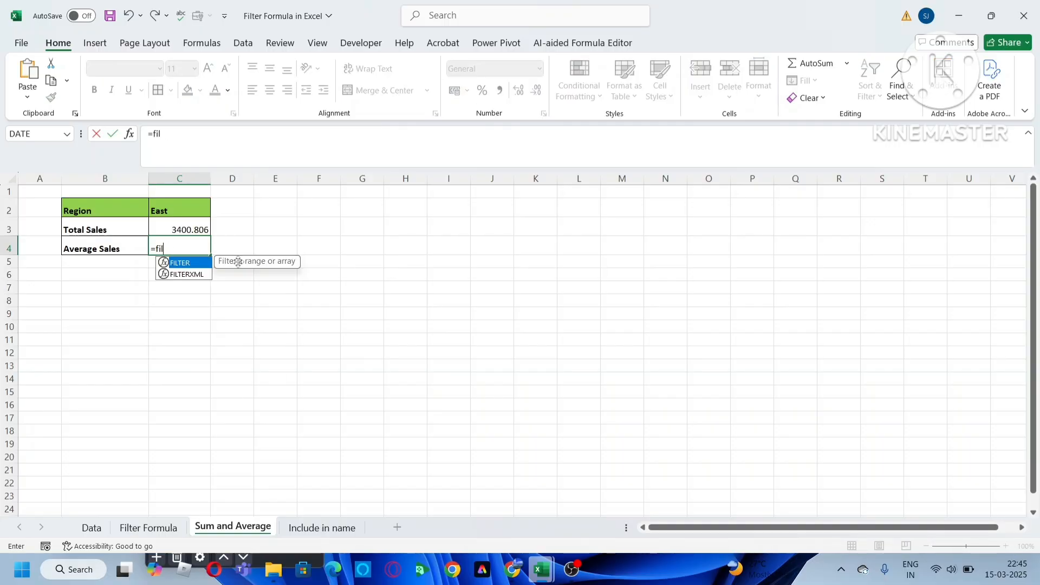
pyautogui.press('Tab')
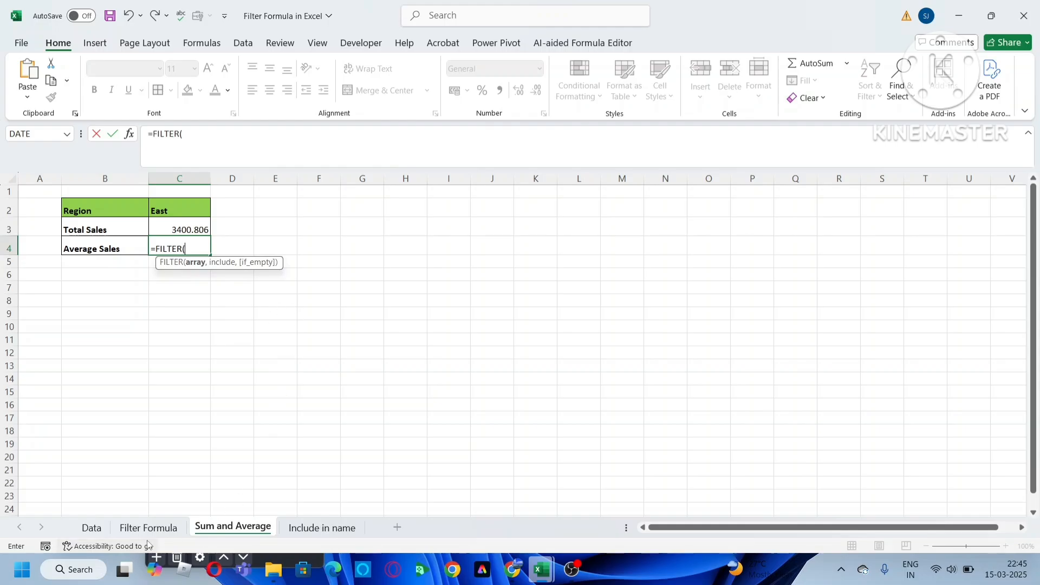
pyautogui.click(99, 528)
pyautogui.scroll(6, 693, 401)
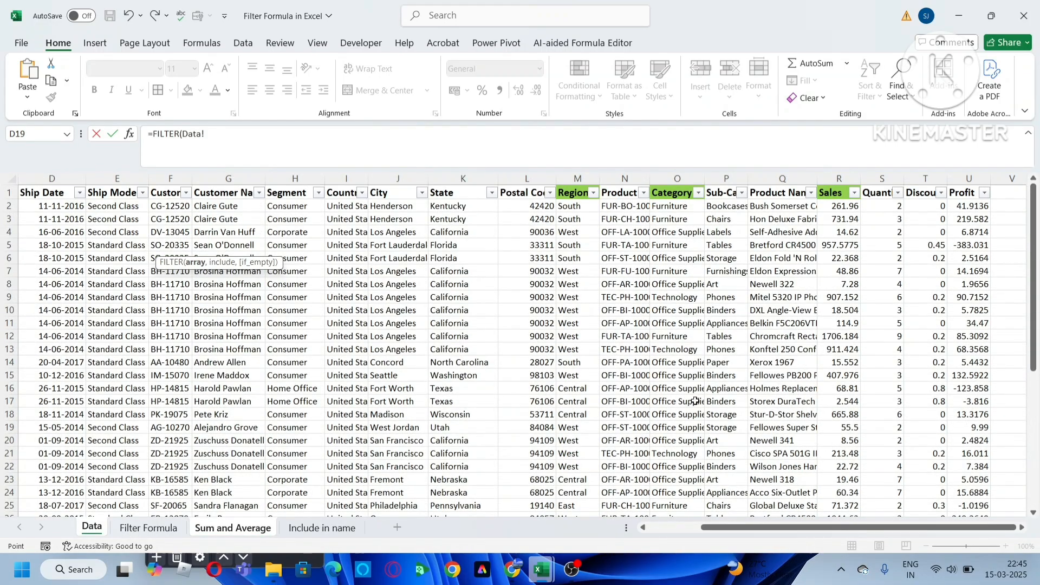
pyautogui.click(841, 199)
pyautogui.hotkey('ctrl', 'shift', 'Down')
pyautogui.write(',')
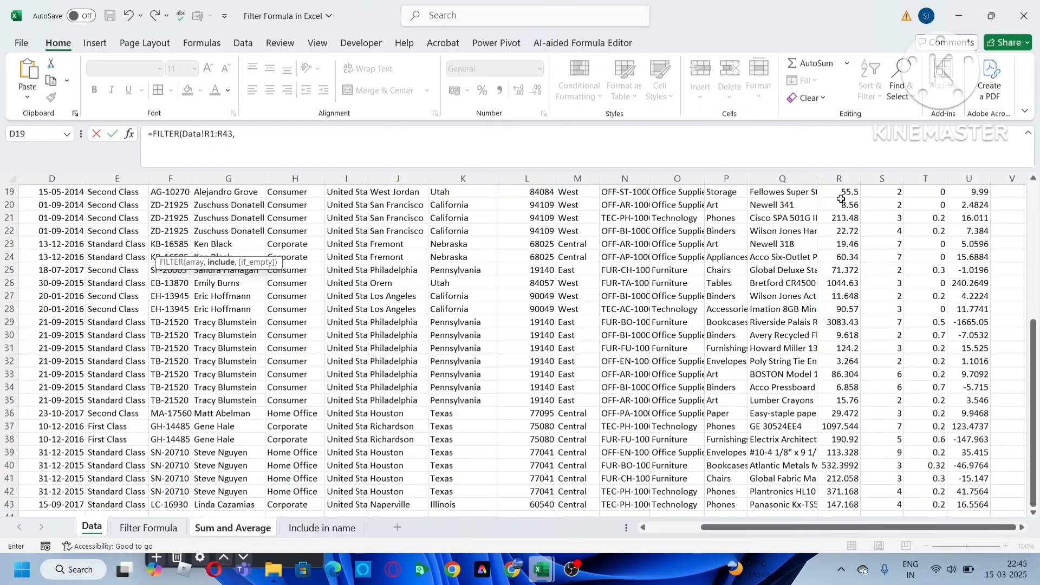
# Set the FILTER include condition so the Region column Data!M1:M43 equals cell C2 of the Sum and Average sheet
pyautogui.scroll(6, 1037, 222)
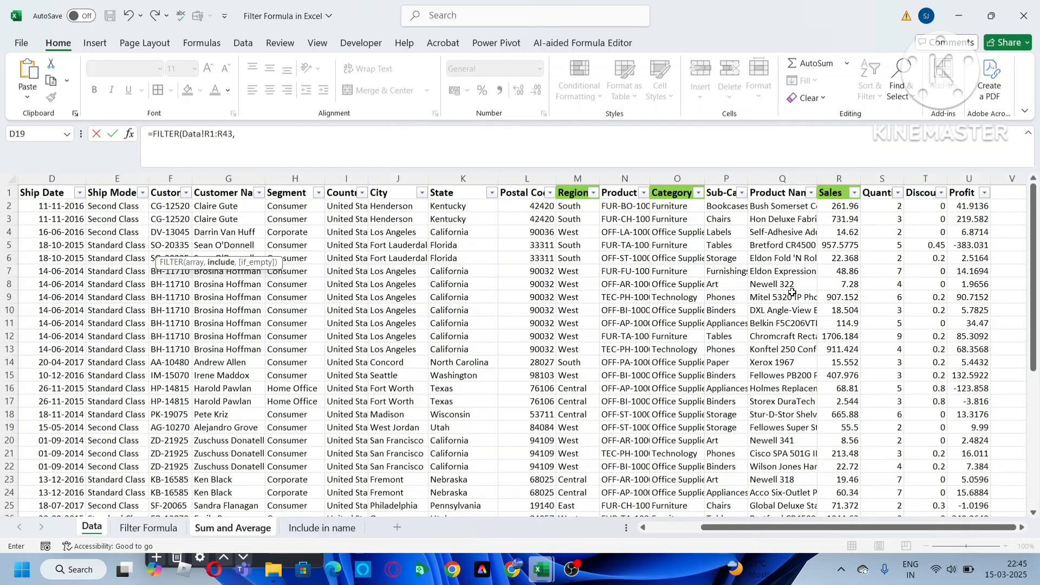
pyautogui.click(573, 193)
pyautogui.hotkey('ctrl', 'shift', 'Down')
pyautogui.write('=')
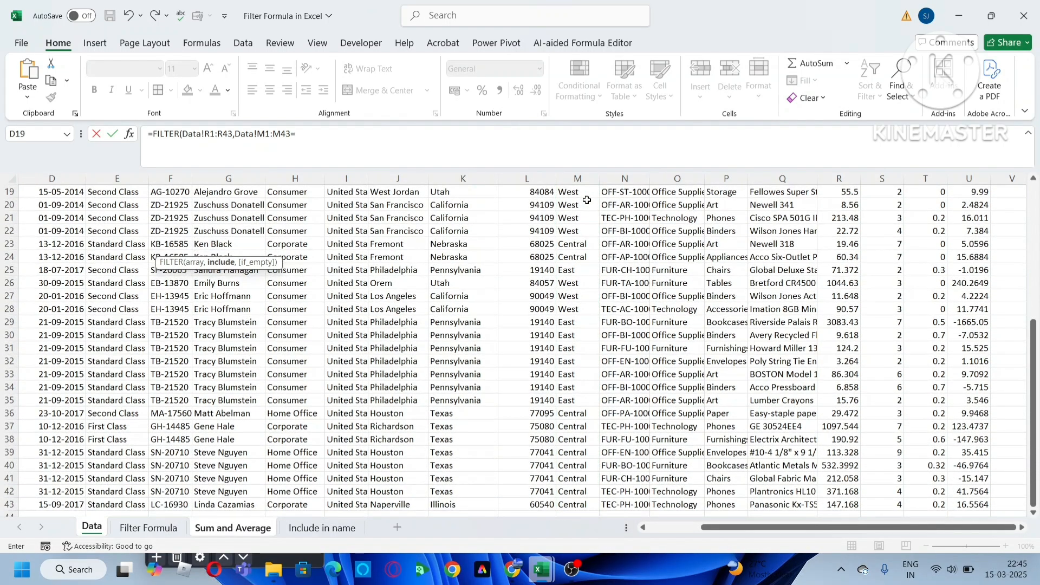
pyautogui.click(224, 530)
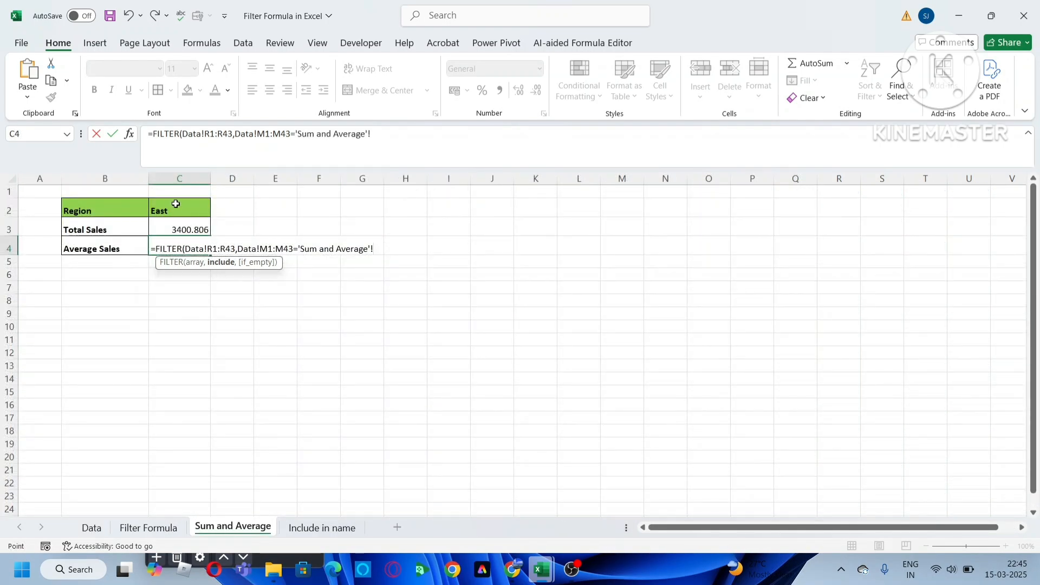
pyautogui.click(175, 204)
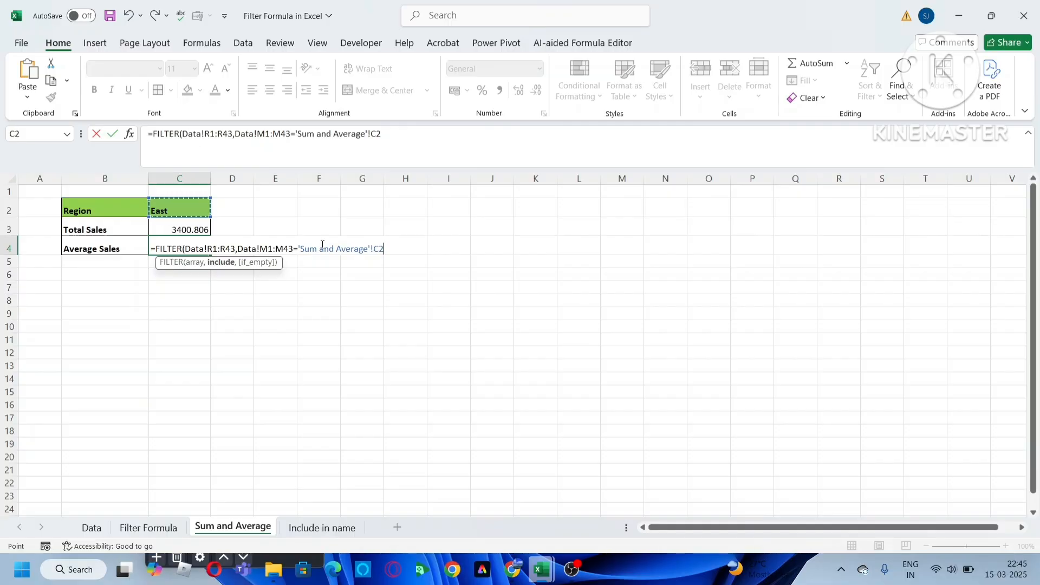
# Complete the Average Sales FILTER formula with an empty text string "" as the if_empty argument
pyautogui.write(',')
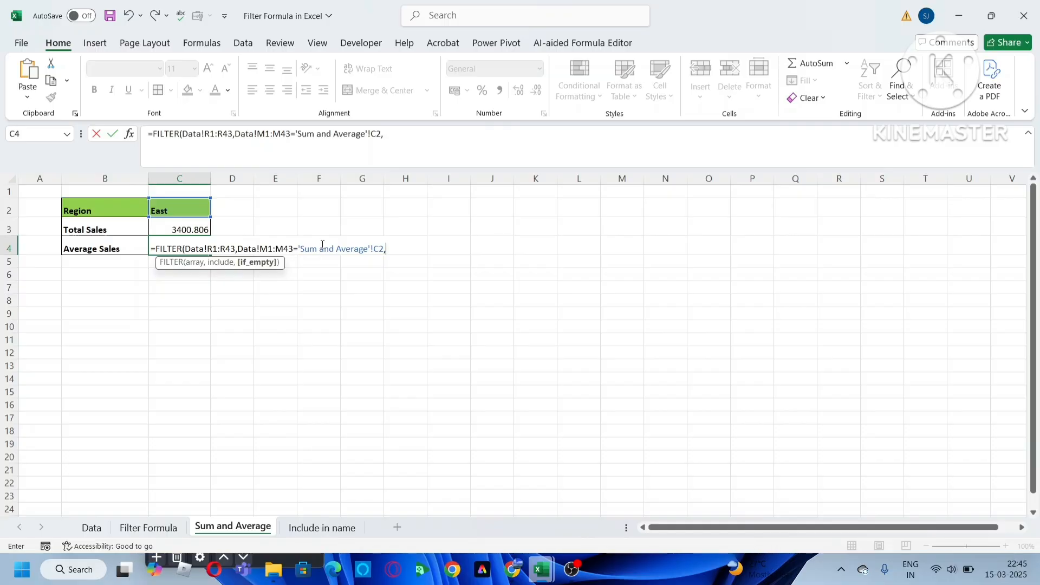
pyautogui.write(')')
pyautogui.press('BackSpace')
pyautogui.write(')')
pyautogui.press('Return')
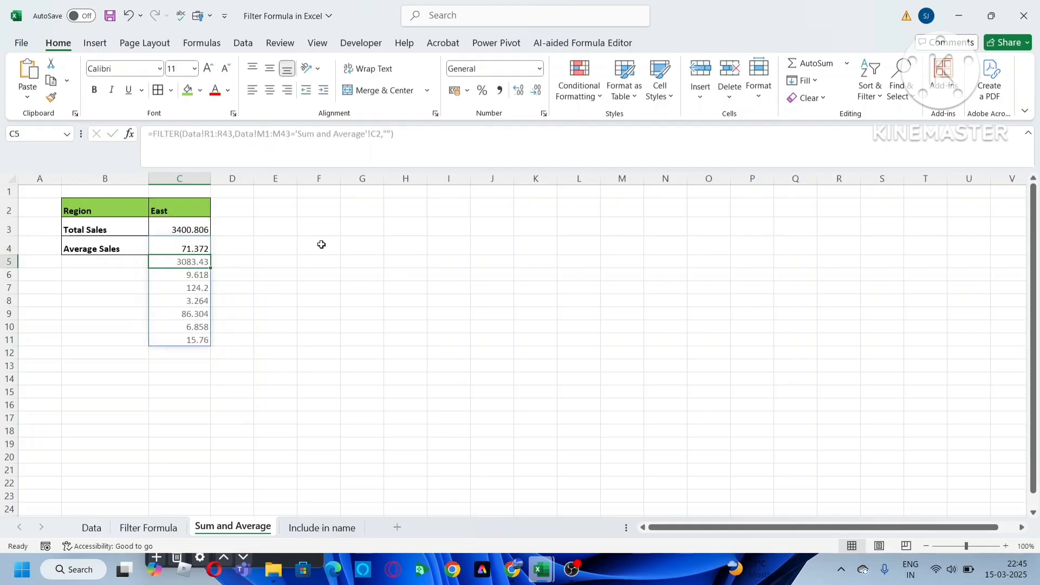
# Wrap the FILTER formula in C4 in an AVERAGE function to average the filtered sales
pyautogui.moveTo(183, 249); pyautogui.dragTo(180, 337)
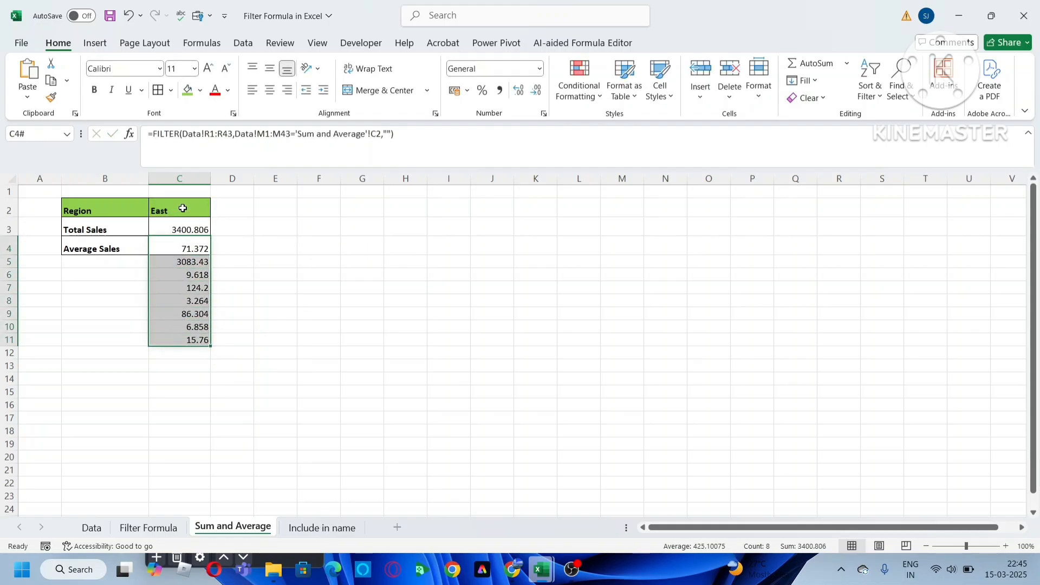
pyautogui.click(195, 248)
pyautogui.click(152, 135)
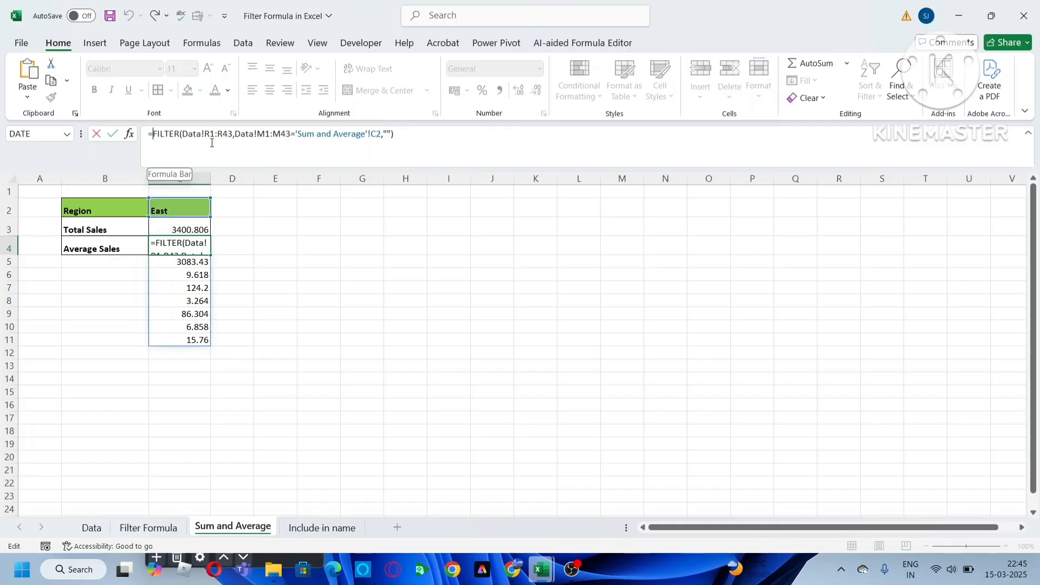
pyautogui.write('and Average')
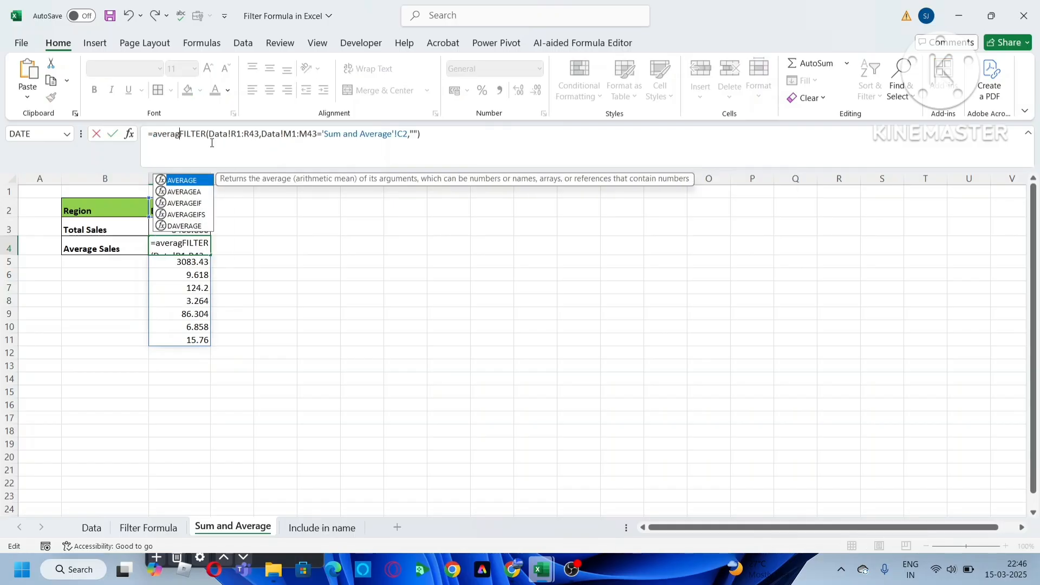
pyautogui.press('Tab')
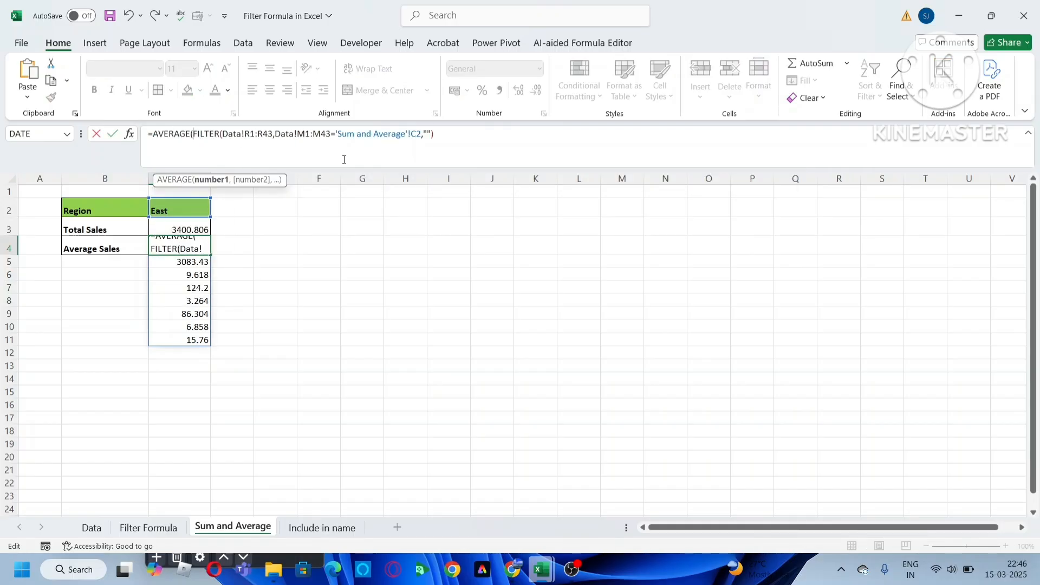
pyautogui.click(455, 136)
pyautogui.write(')')
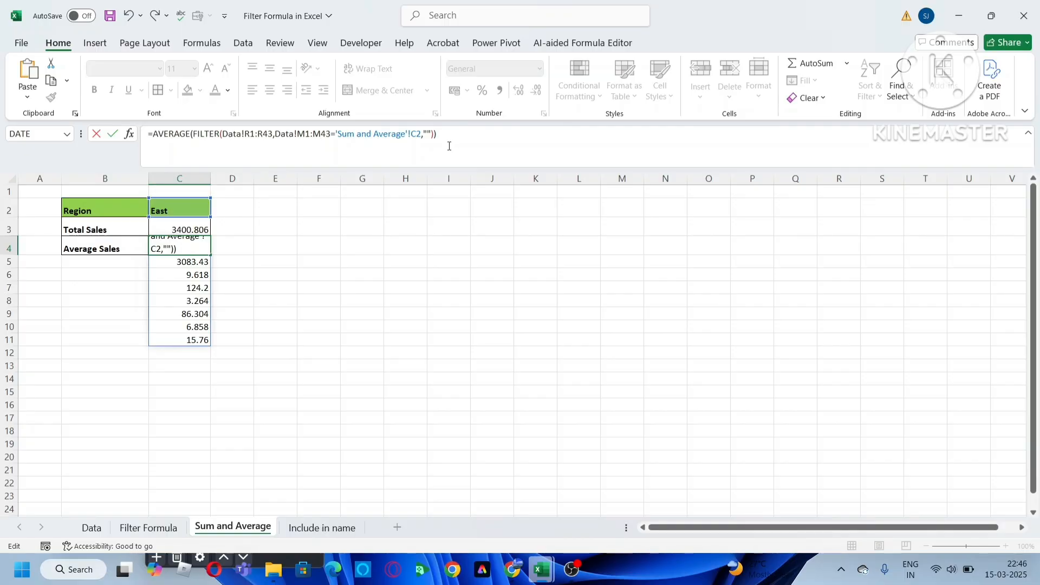
pyautogui.press('Return')
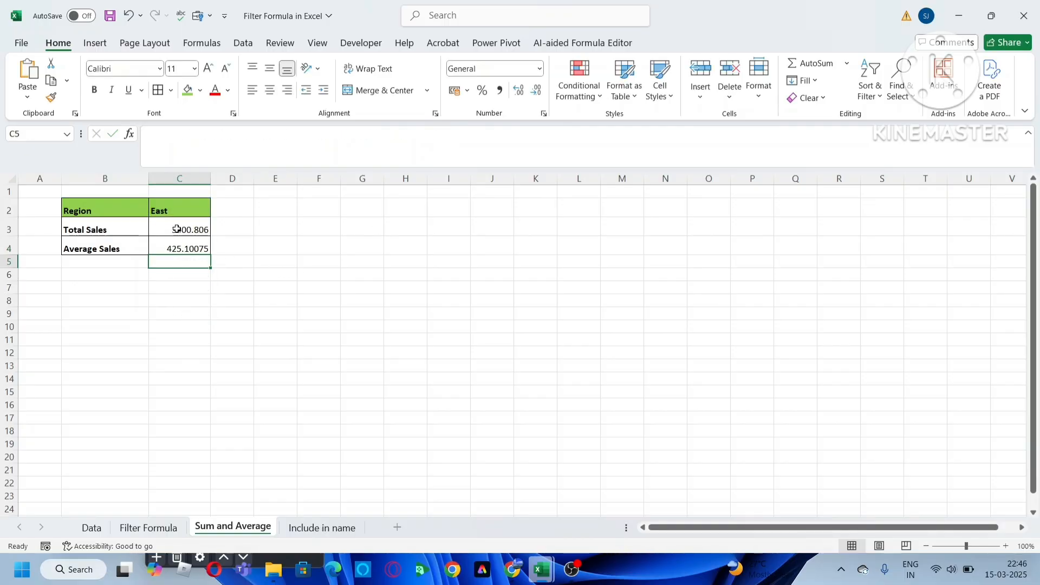
# Filter the Data sheet's Region column to East and check the Sales values' sum and average against the Sum and Average sheet
pyautogui.click(91, 528)
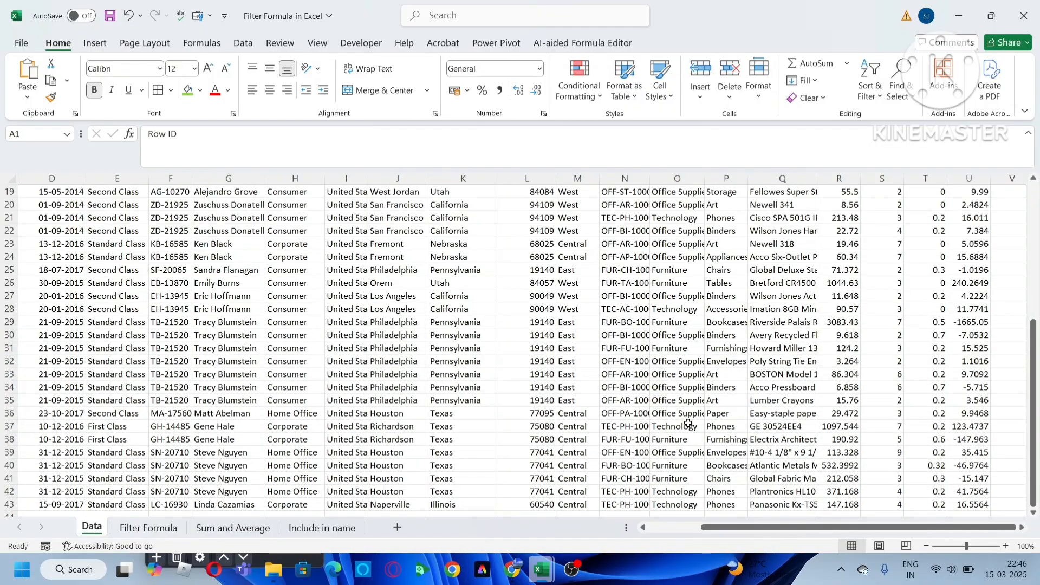
pyautogui.scroll(6, 688, 423)
pyautogui.click(593, 193)
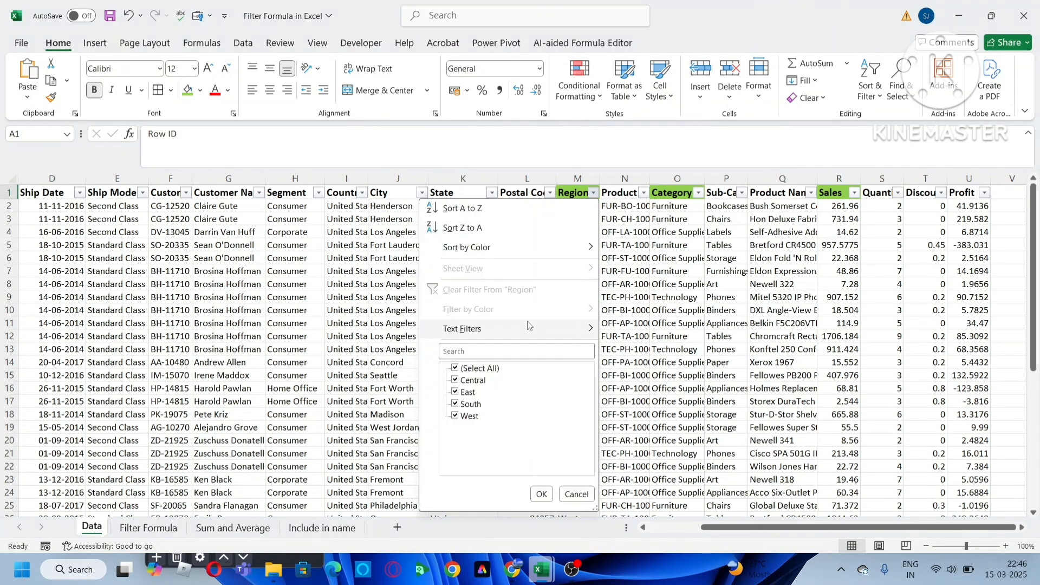
pyautogui.click(460, 367)
pyautogui.click(463, 392)
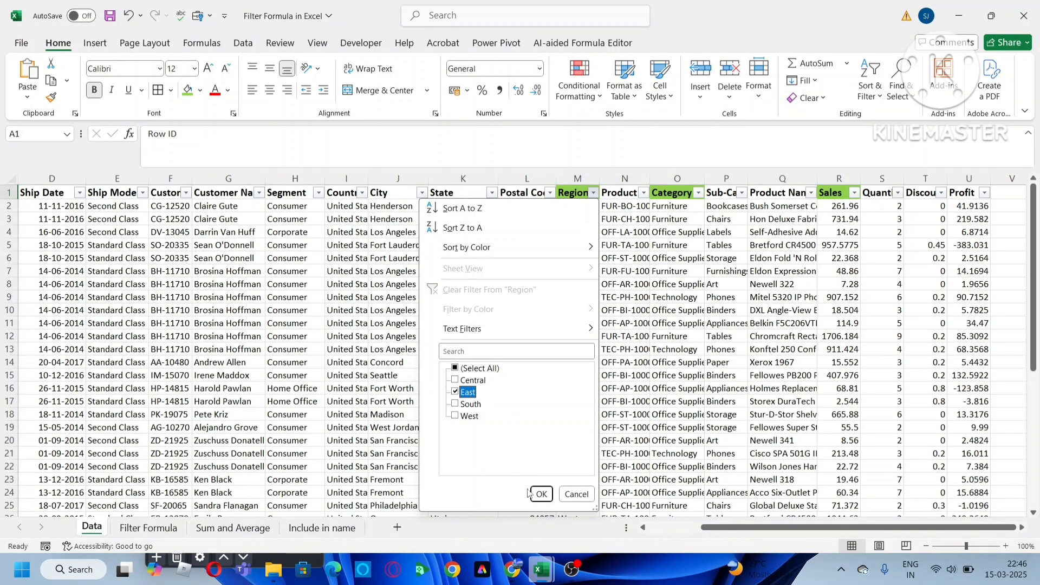
pyautogui.click(540, 494)
pyautogui.moveTo(838, 206); pyautogui.dragTo(839, 300)
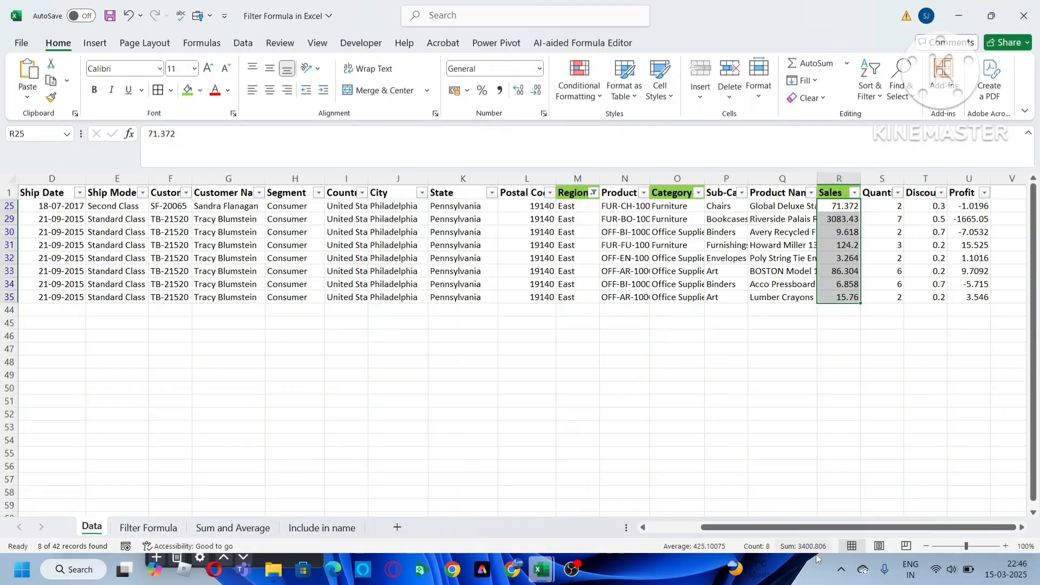
pyautogui.moveTo(723, 561)
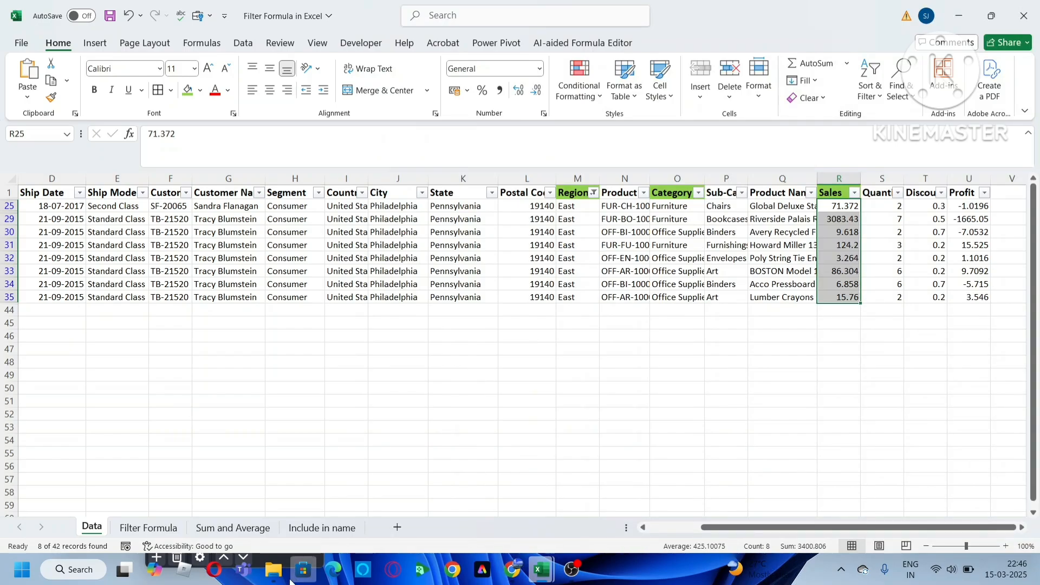
pyautogui.click(233, 528)
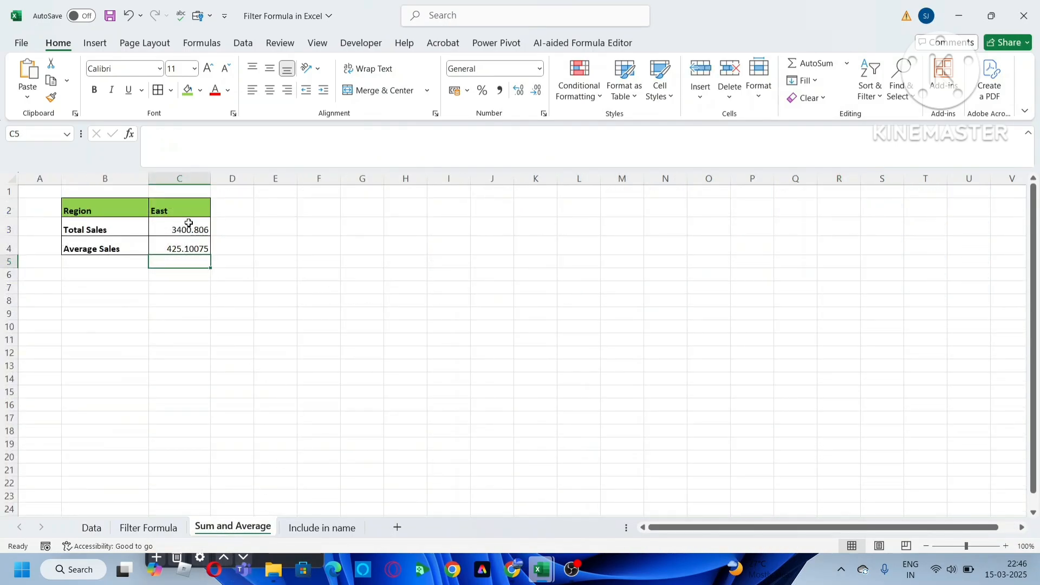
# View the Include in name sheet, and clear the Region filter on the Data sheet
pyautogui.click(307, 529)
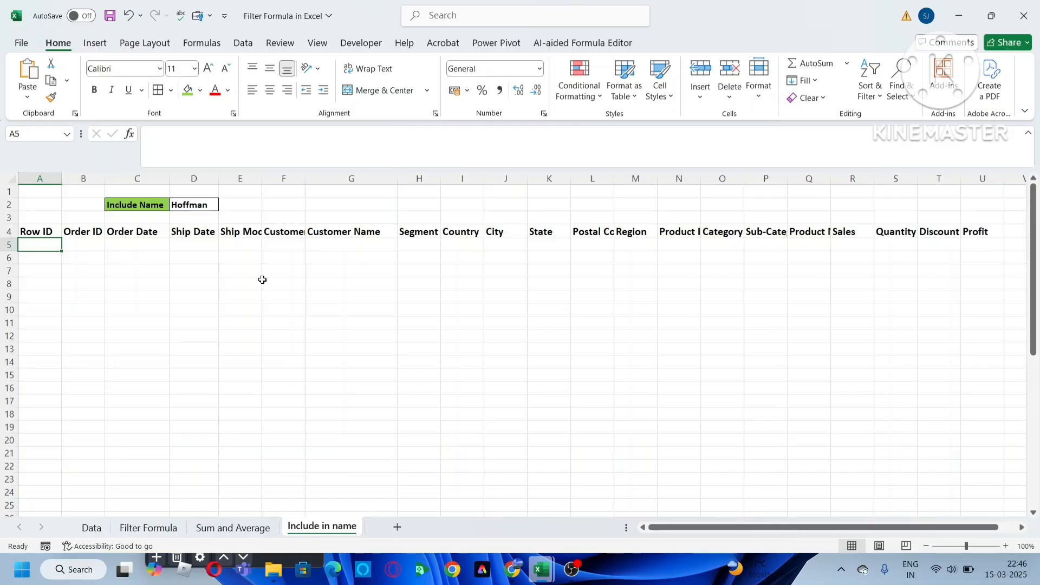
pyautogui.click(93, 528)
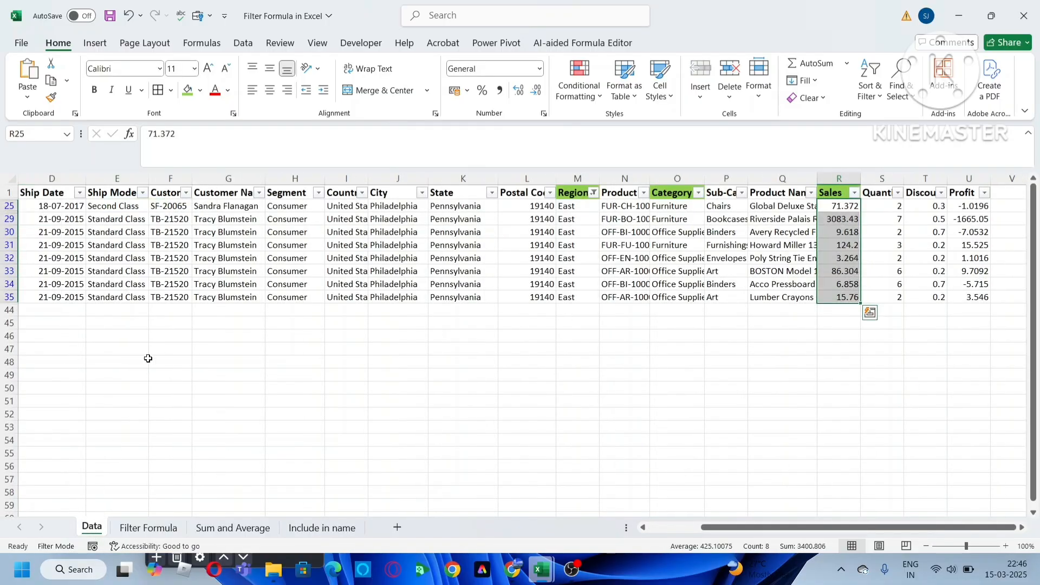
pyautogui.click(172, 191)
pyautogui.hotkey('alt', 'd')
pyautogui.press('f')
pyautogui.press('s')
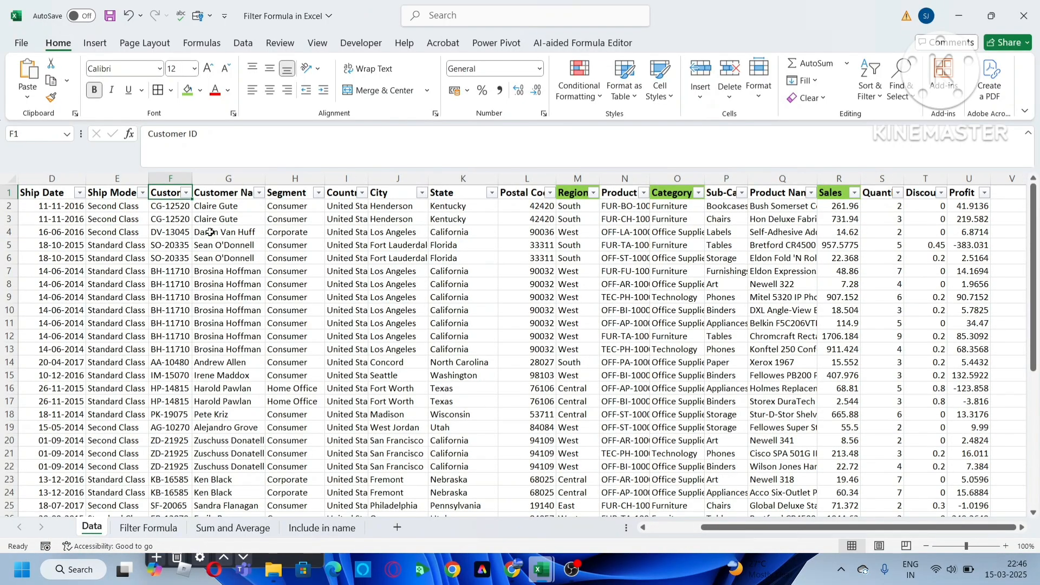
# Filter the Customer Name column by the surname from the Include Name cell and examine the matching customer names
pyautogui.click(258, 194)
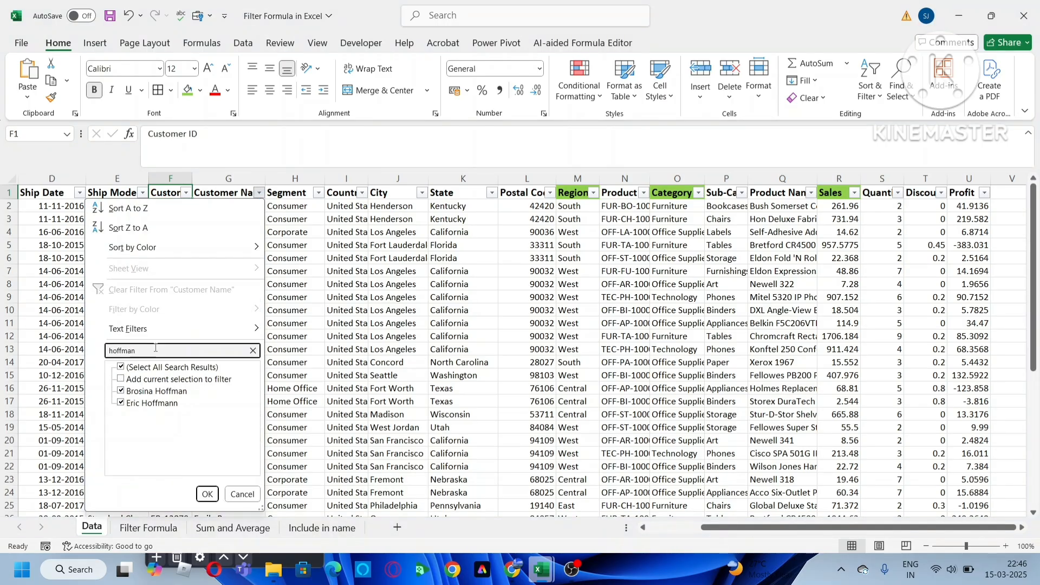
pyautogui.click(207, 494)
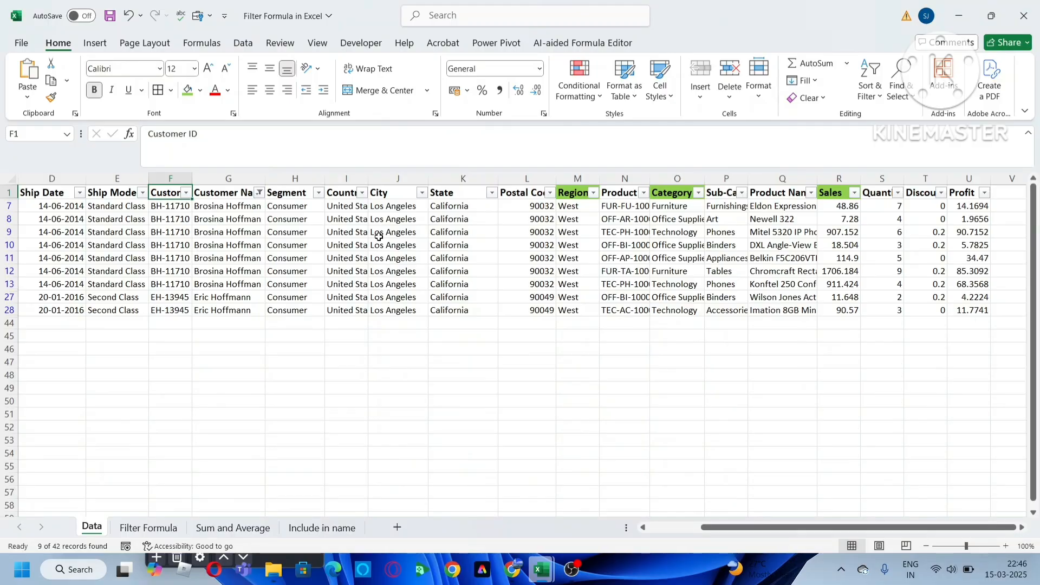
pyautogui.moveTo(214, 206); pyautogui.dragTo(235, 298)
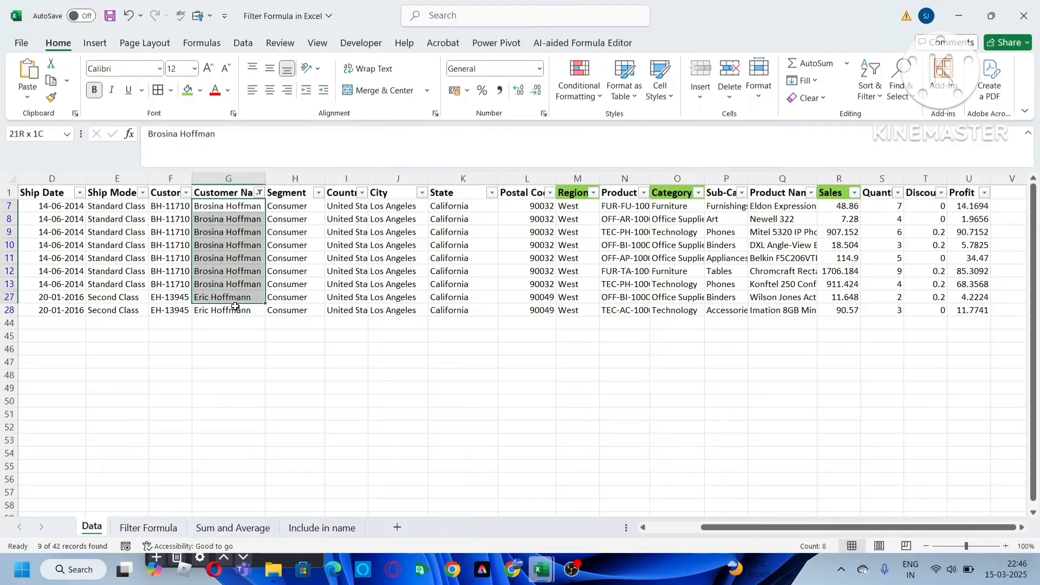
pyautogui.click(223, 209)
pyautogui.click(229, 247)
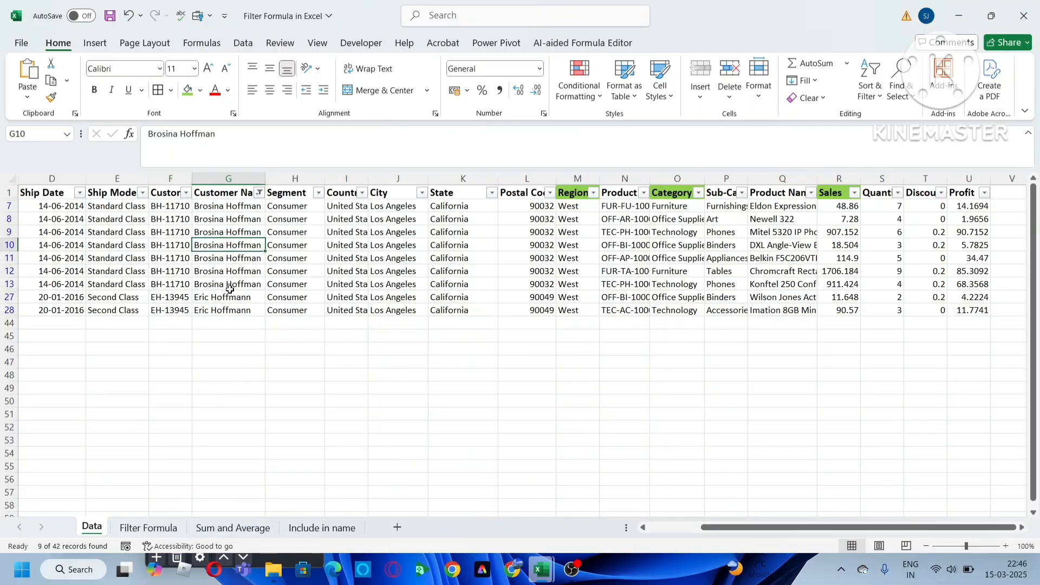
pyautogui.click(230, 286)
pyautogui.click(235, 299)
pyautogui.click(225, 206)
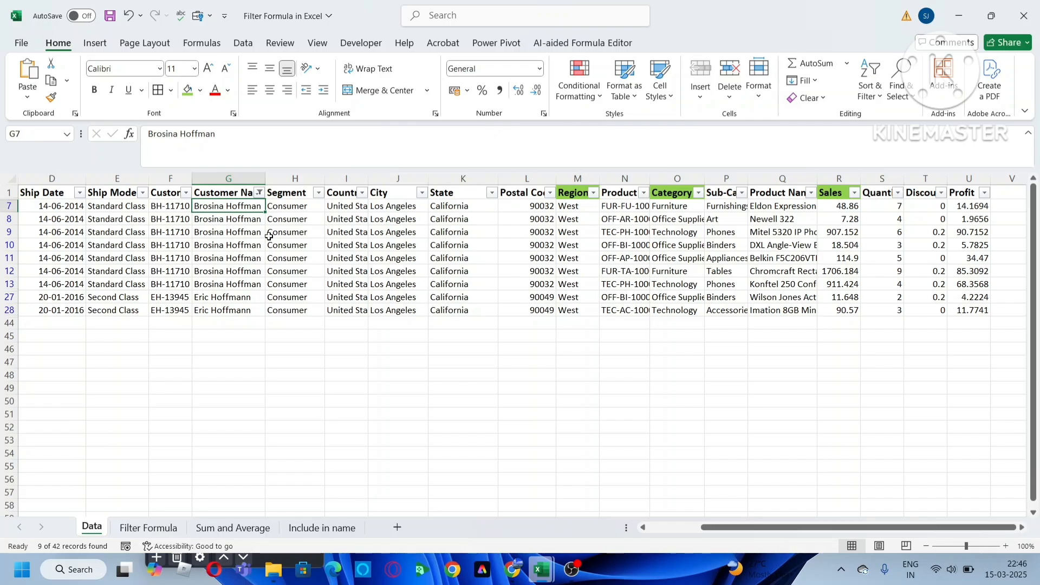
pyautogui.click(297, 536)
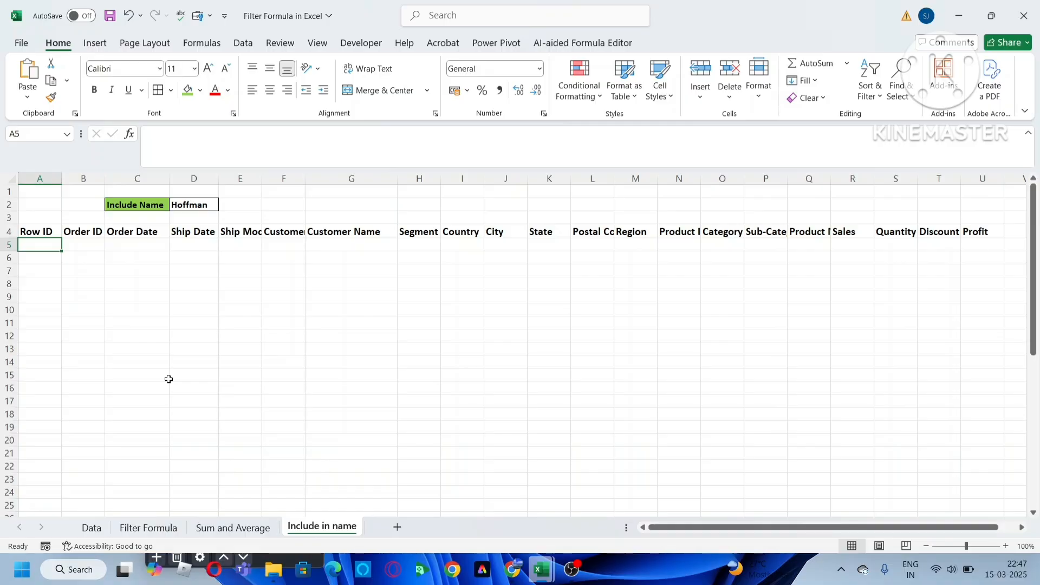
pyautogui.write('=')
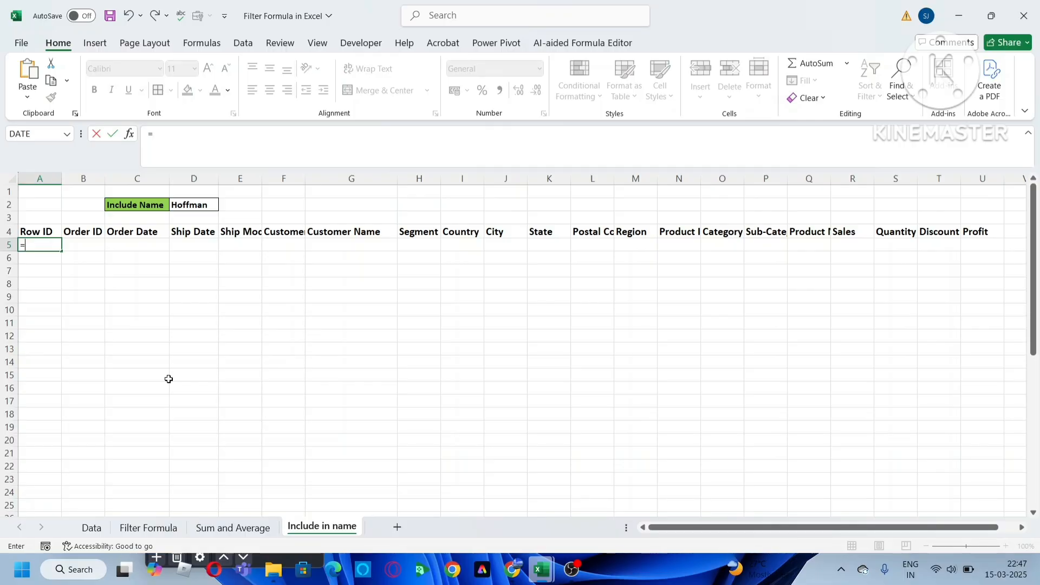
pyautogui.write('sear')
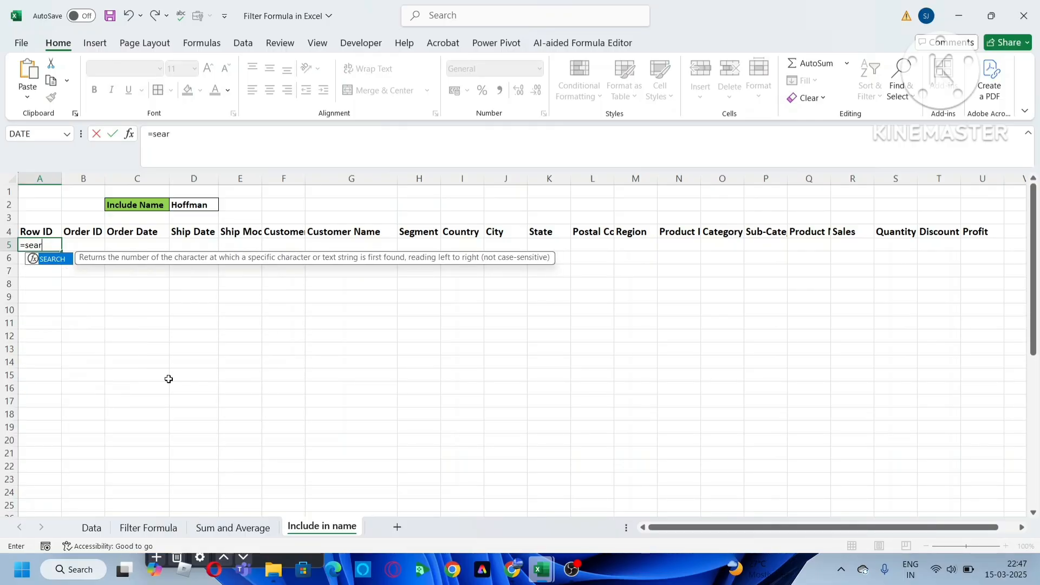
pyautogui.write('c')
pyautogui.press('Tab')
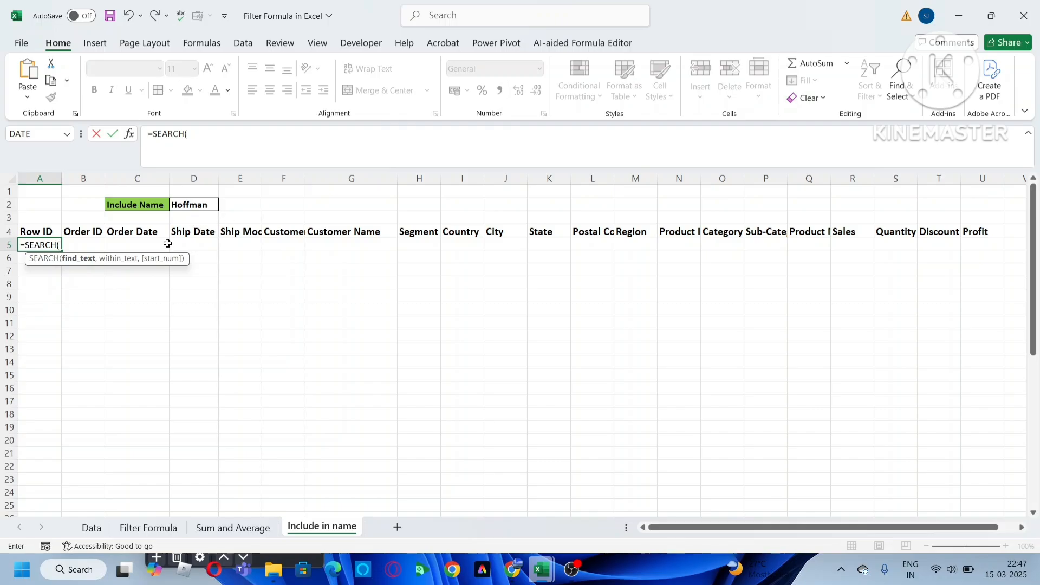
pyautogui.click(207, 204)
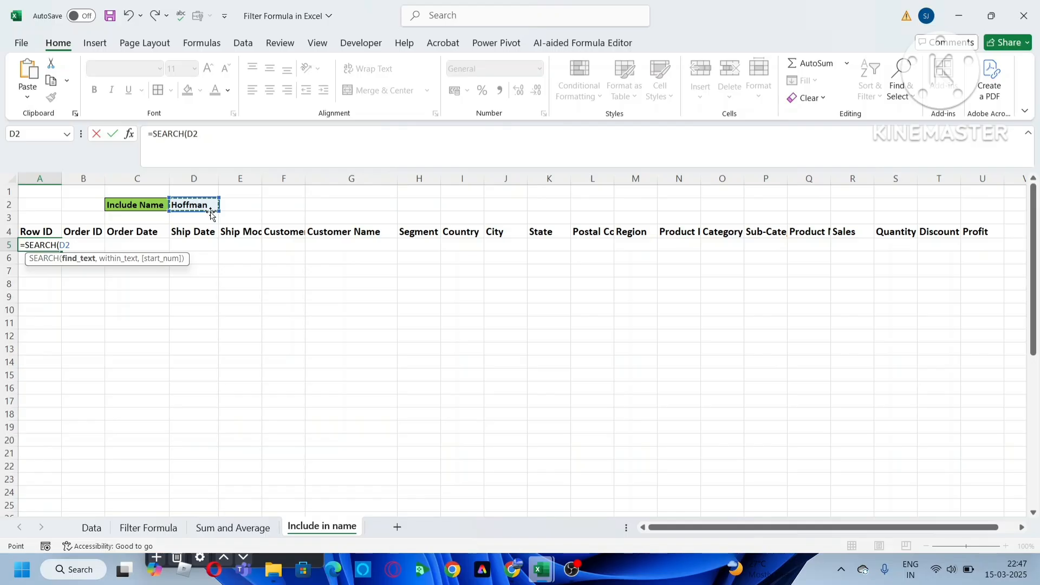
pyautogui.write(',')
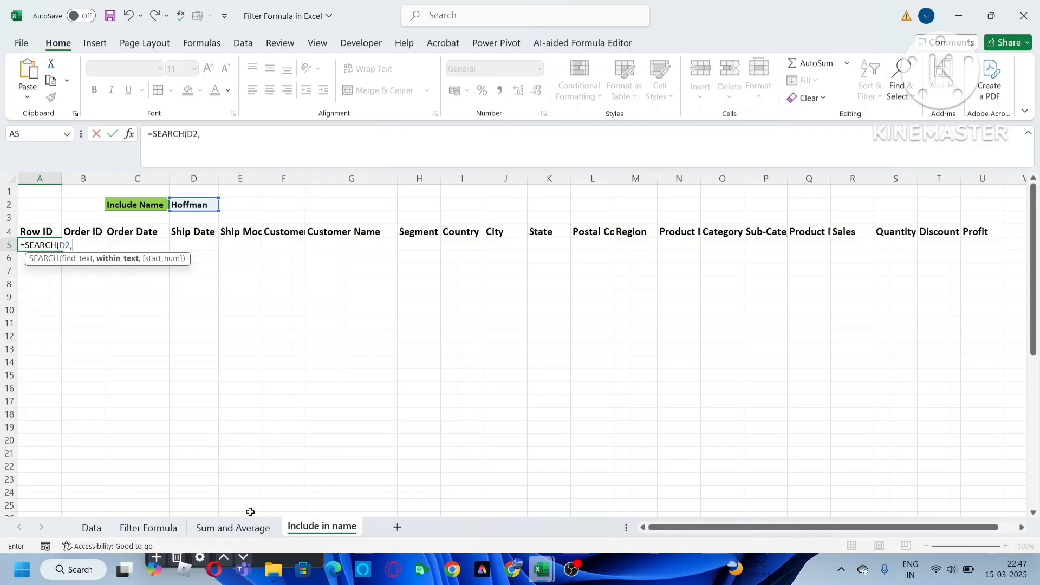
pyautogui.click(92, 527)
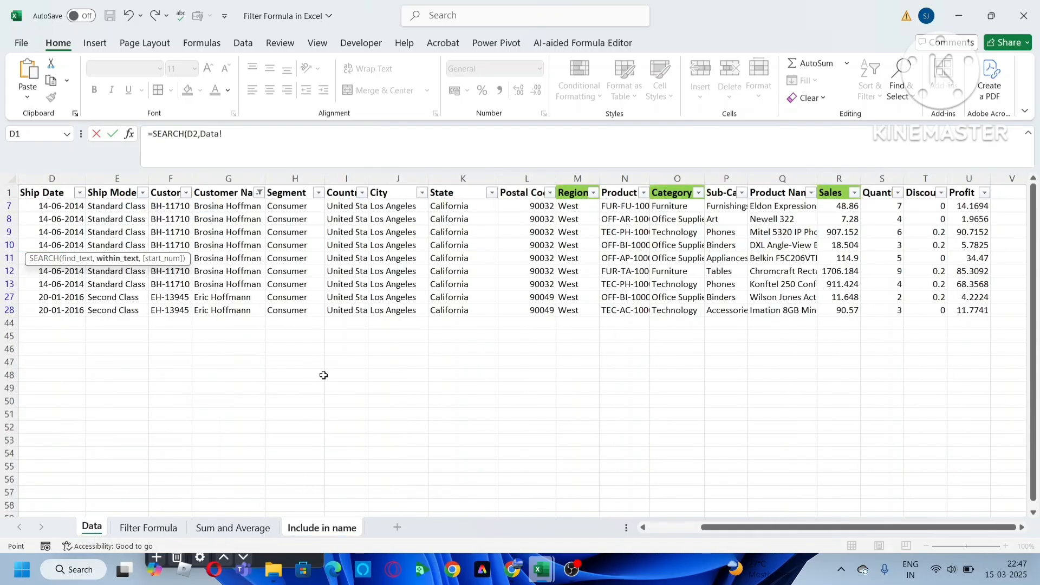
pyautogui.press('Escape')
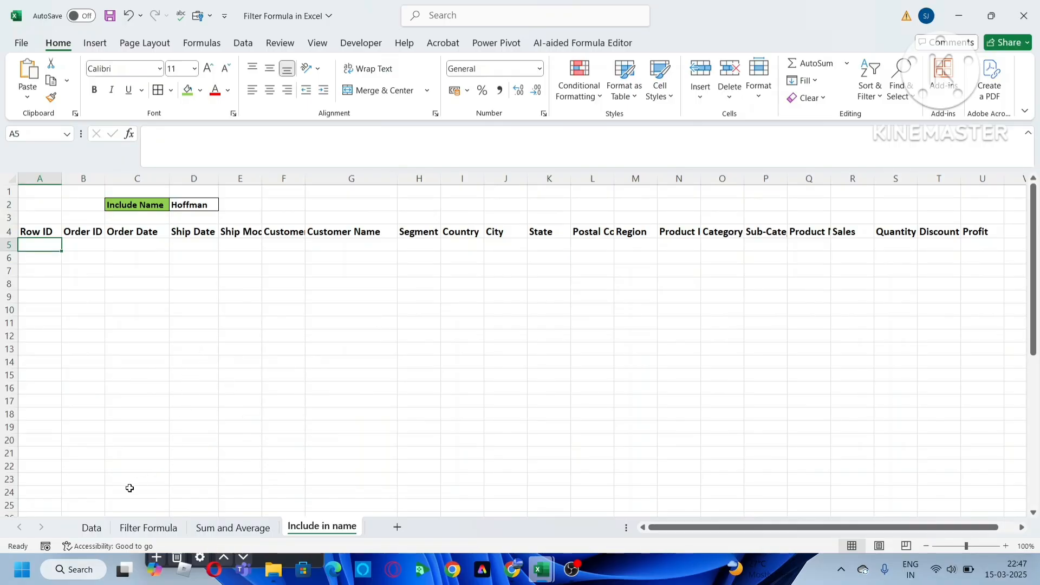
# Clear the Customer Name filter on the Data sheet so that all rows show
pyautogui.click(91, 527)
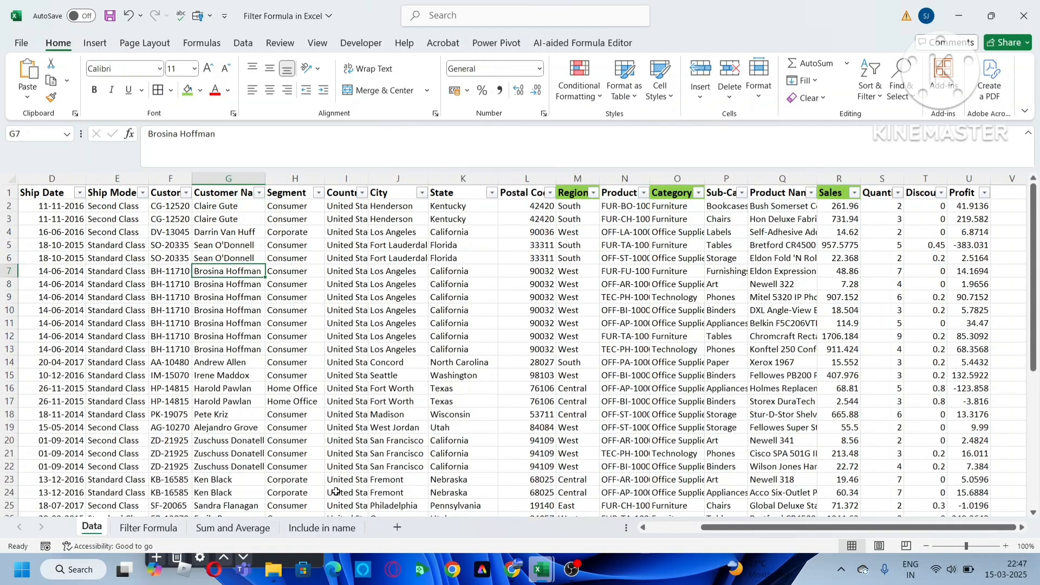
# On the Include in name sheet, enter =SEARCH(D2,Data!G1:G43) in cell A5 to look for the Include Name text in the customer names
pyautogui.click(320, 529)
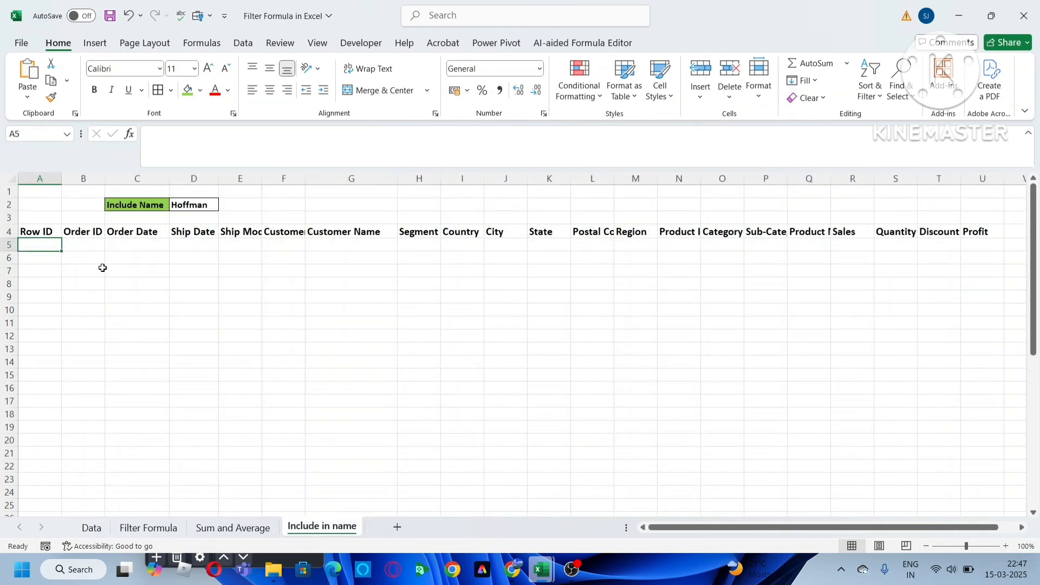
pyautogui.write('=search')
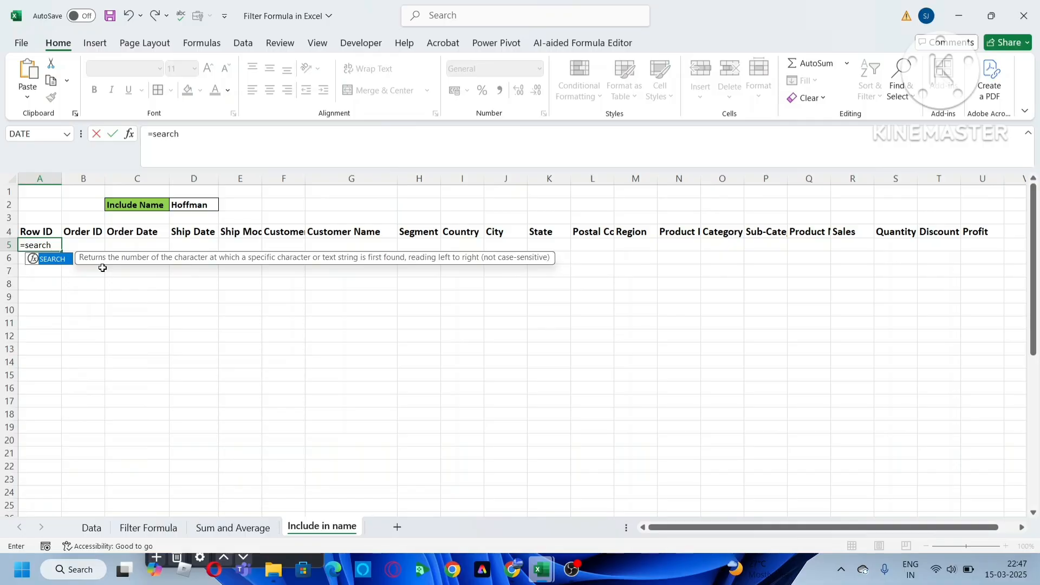
pyautogui.press('Tab')
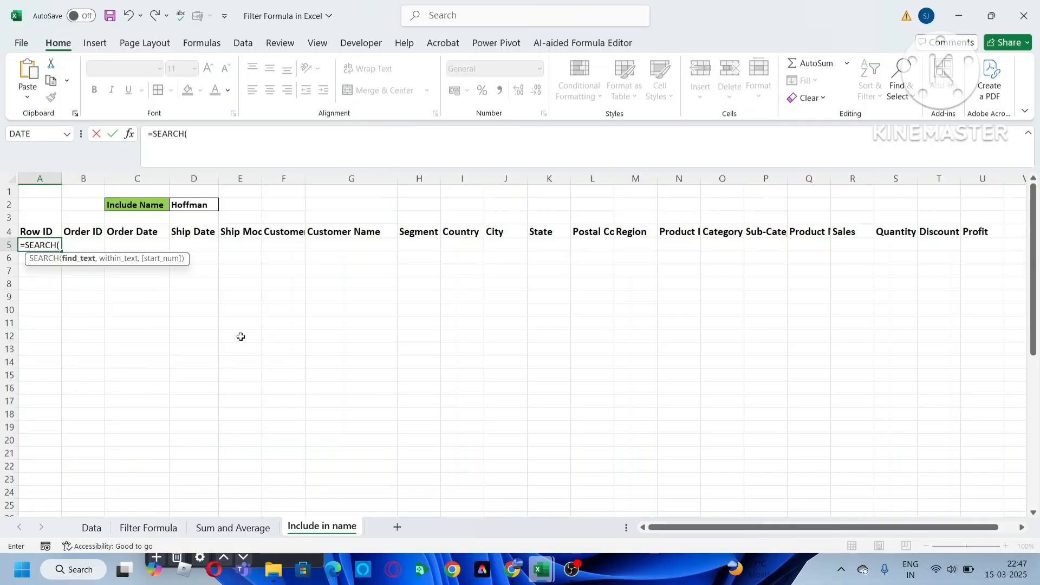
pyautogui.click(196, 206)
pyautogui.write(',')
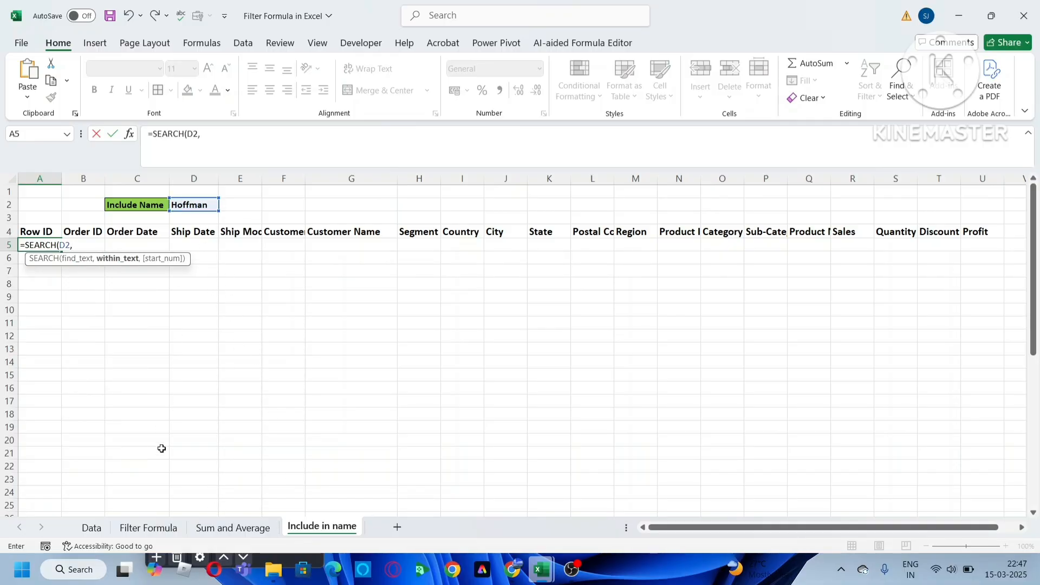
pyautogui.click(92, 527)
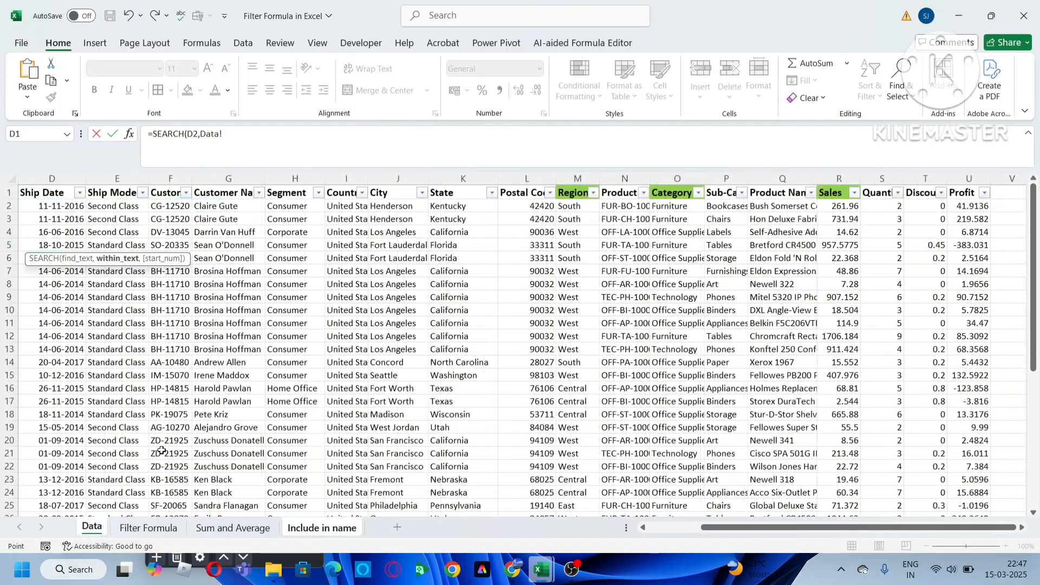
pyautogui.click(231, 191)
pyautogui.hotkey('ctrl', 'shift', 'Down')
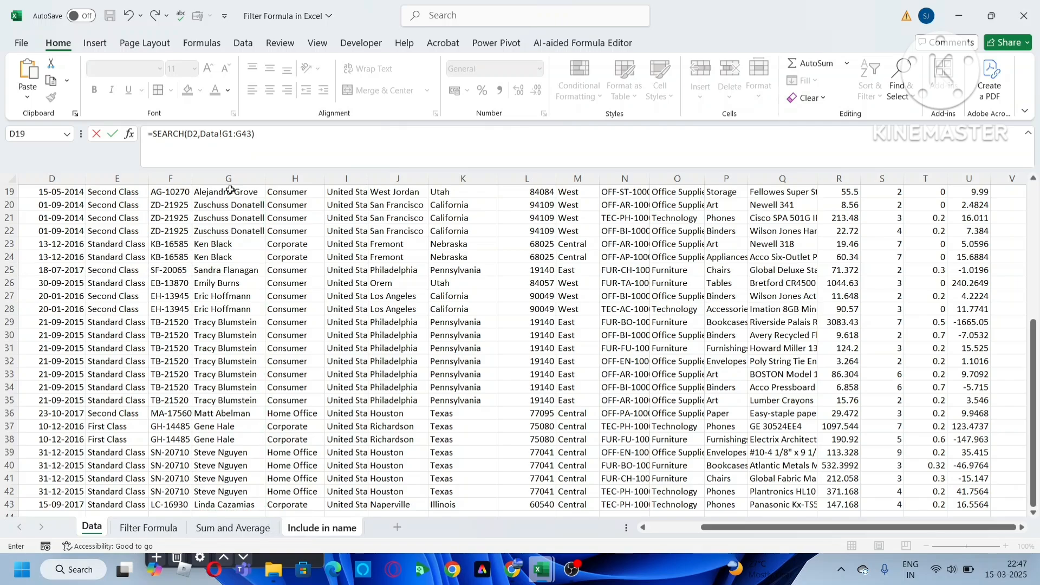
pyautogui.press('Return')
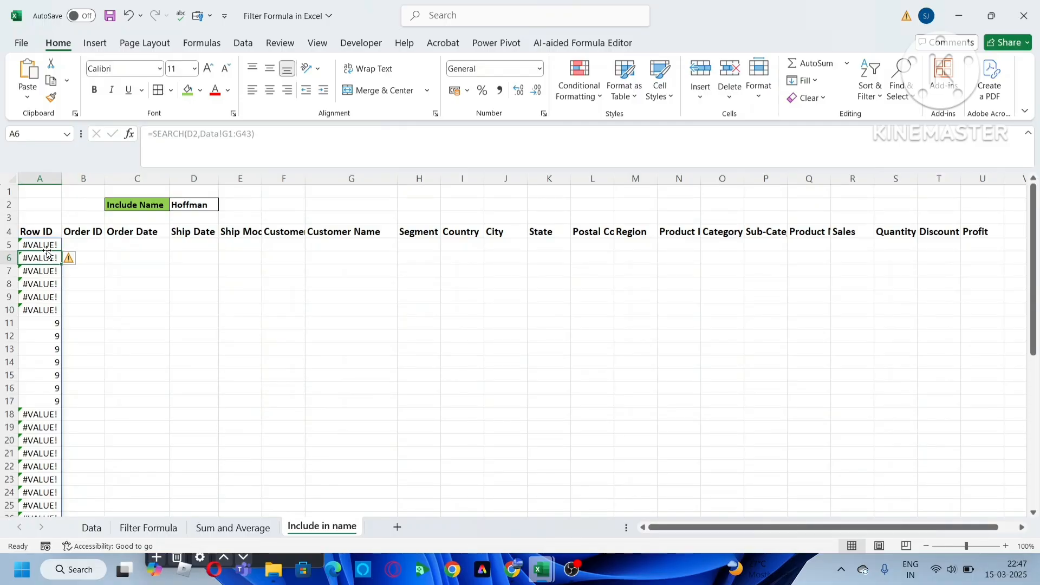
# Examine the SEARCH results down column A and compare them with the customer names on the Data sheet
pyautogui.click(44, 323)
pyautogui.click(53, 351)
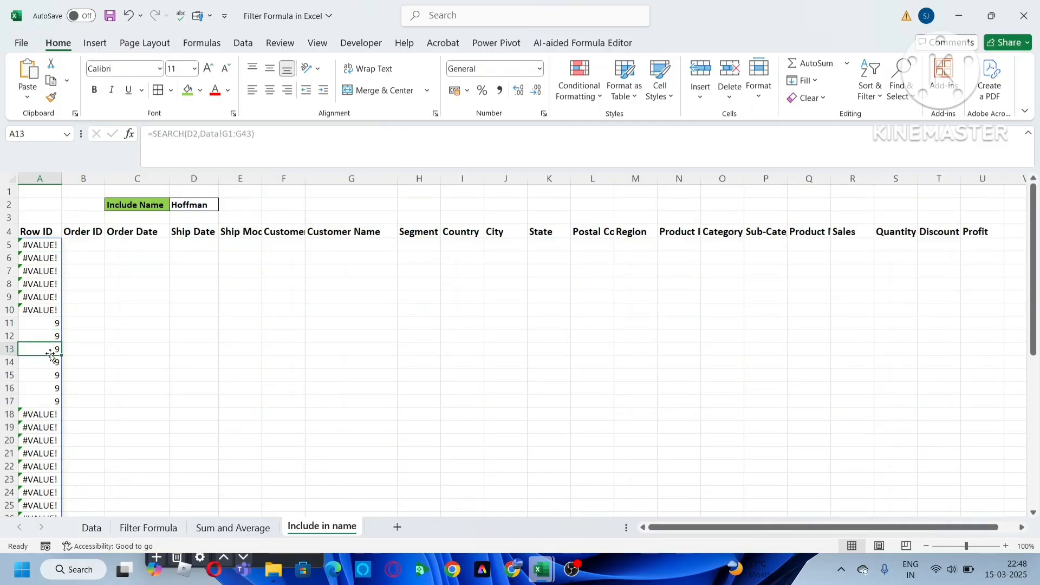
pyautogui.click(53, 388)
pyautogui.click(54, 323)
pyautogui.click(51, 360)
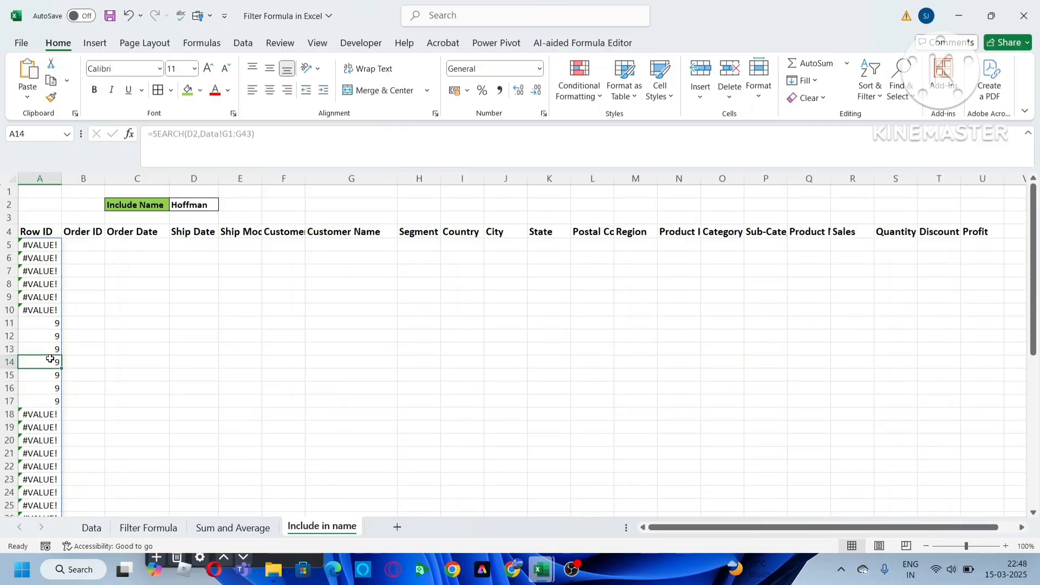
pyautogui.click(93, 527)
pyautogui.scroll(6, 136, 371)
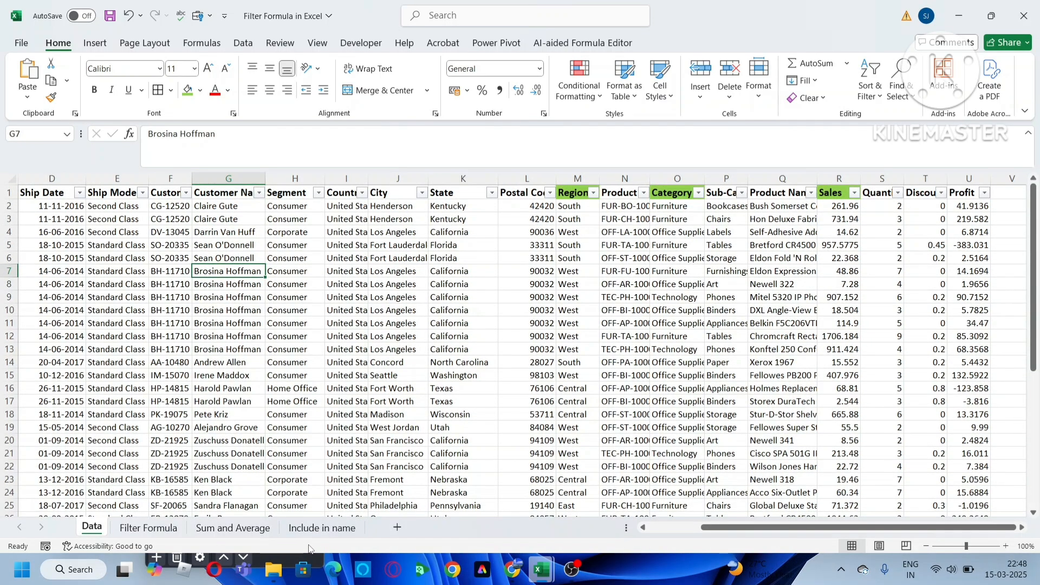
pyautogui.click(311, 529)
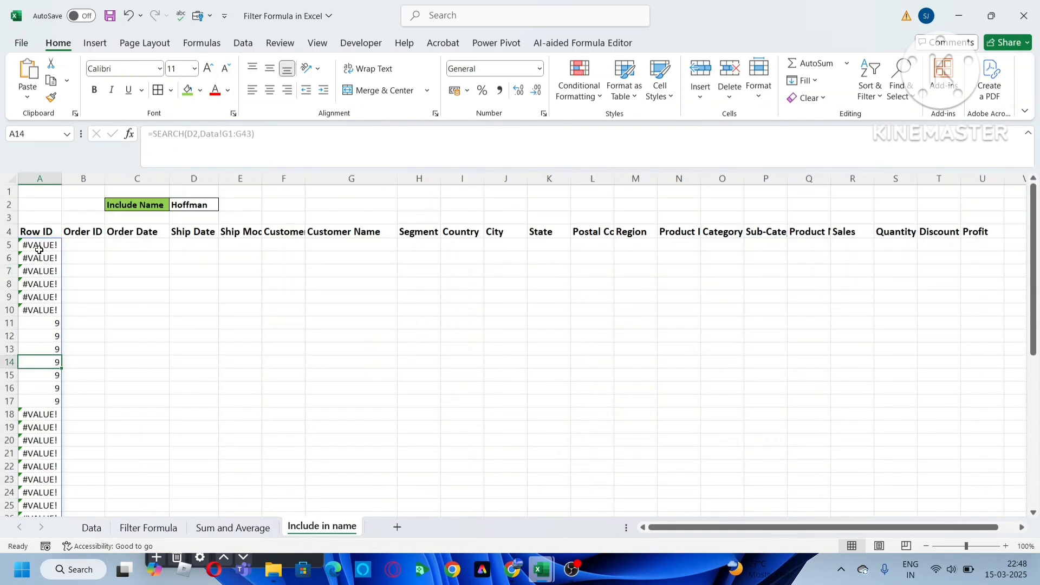
pyautogui.click(39, 250)
pyautogui.click(46, 287)
pyautogui.scroll(-12, 41, 353)
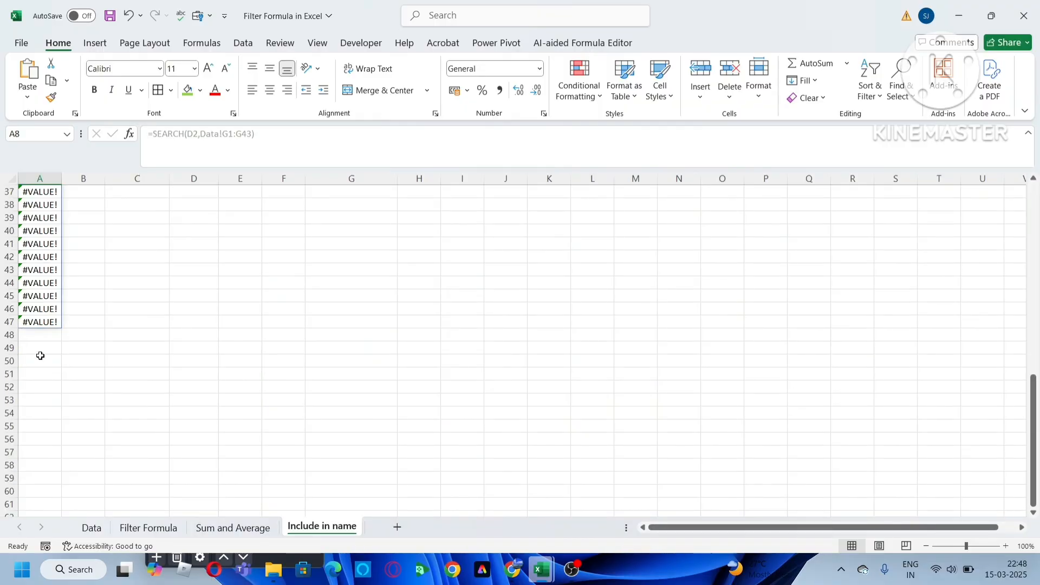
pyautogui.scroll(12, 42, 353)
# Wrap the A5 formula in ISNUMBER as =ISNUMBER(SEARCH(D2,Data!G1:G43)) and check the results down column A
pyautogui.click(46, 245)
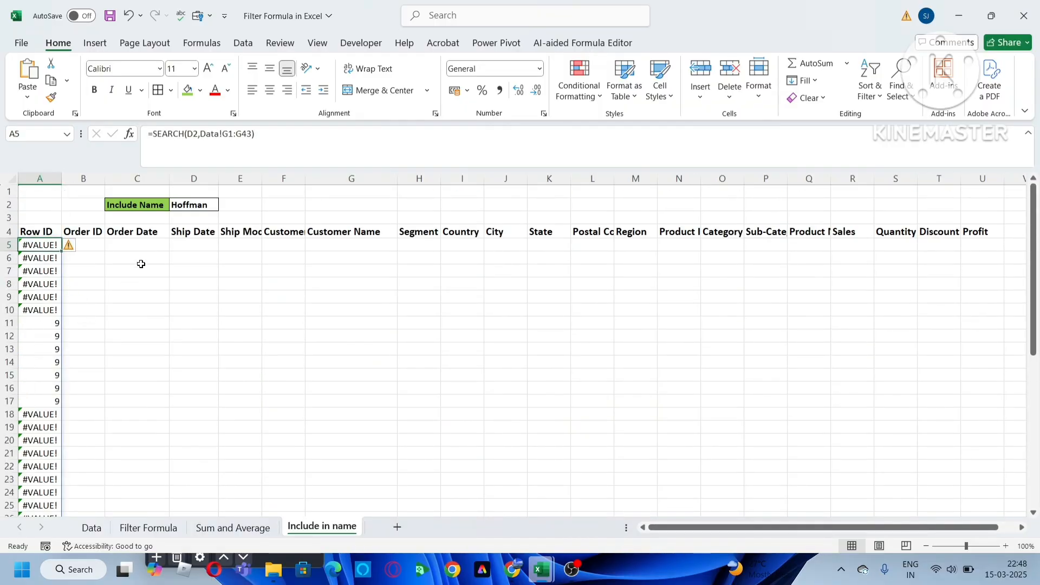
pyautogui.click(154, 133)
pyautogui.write('i')
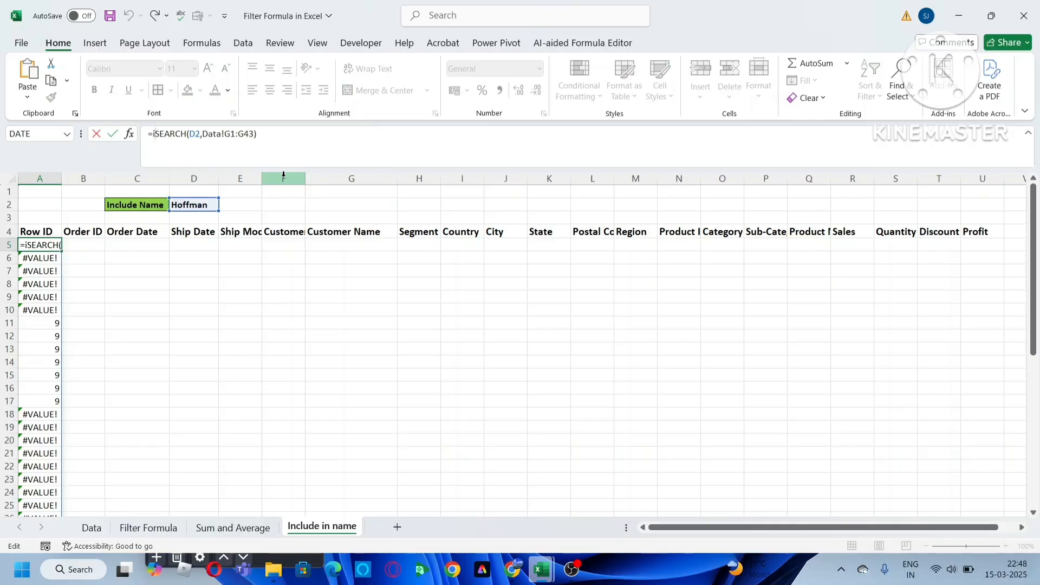
pyautogui.write('snumber')
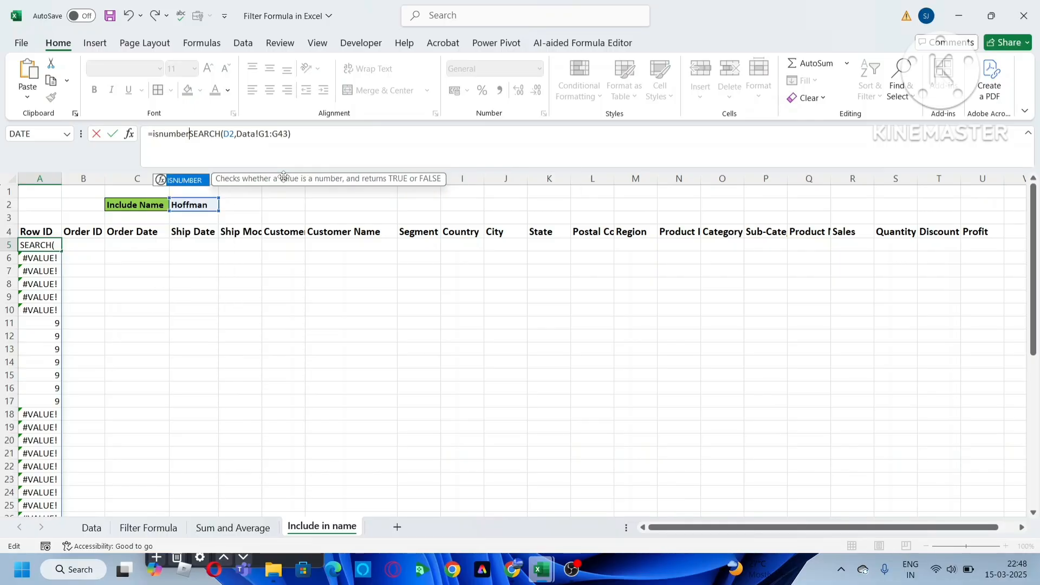
pyautogui.press('Tab')
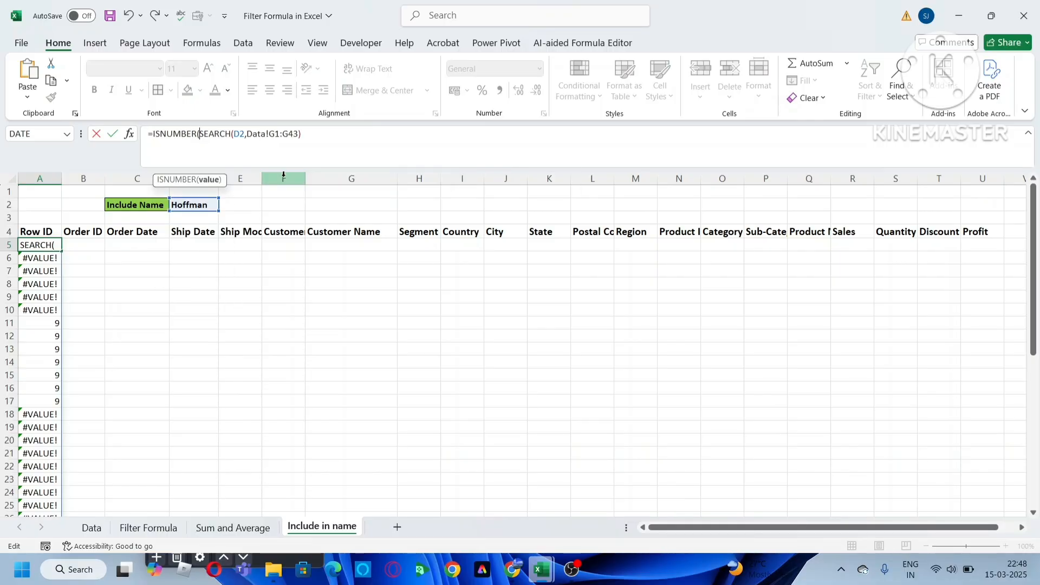
pyautogui.click(323, 136)
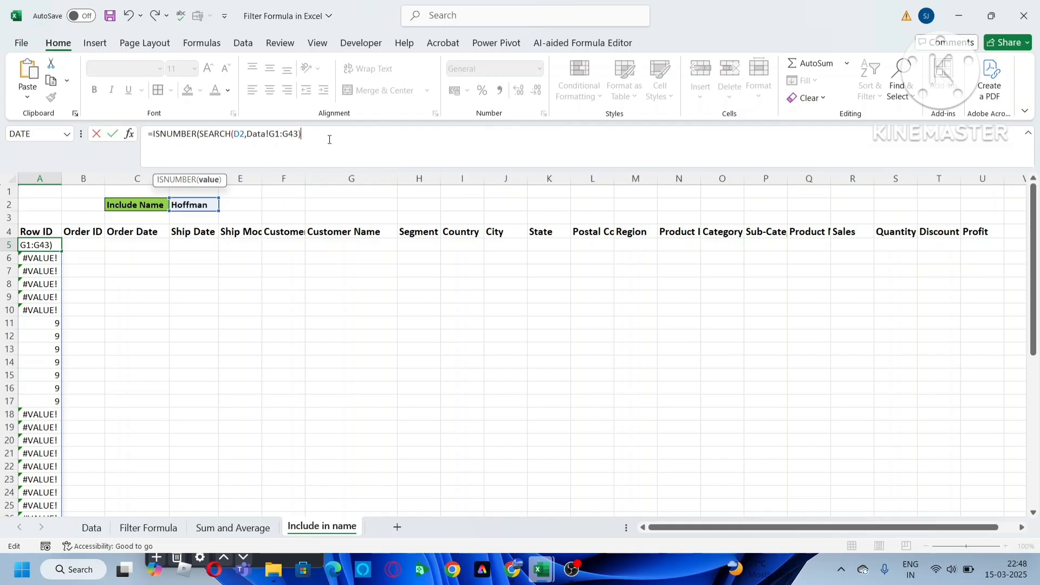
pyautogui.write(')')
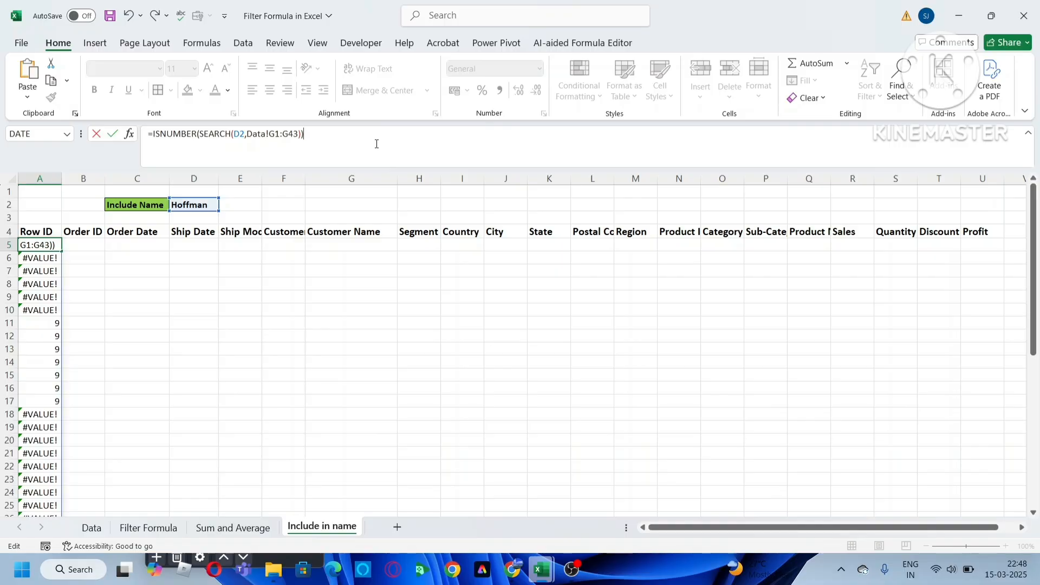
pyautogui.press('Return')
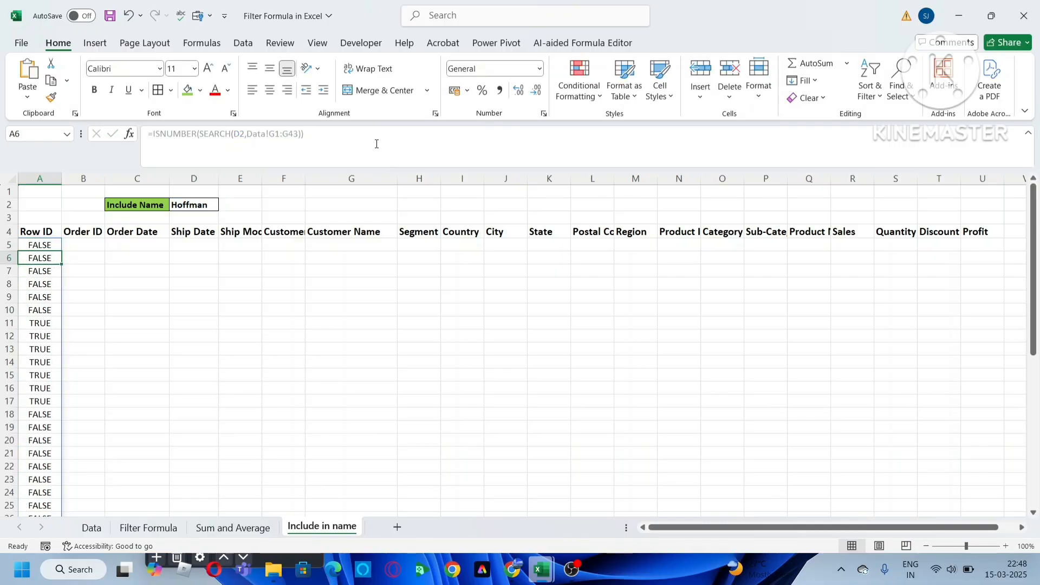
pyautogui.click(49, 245)
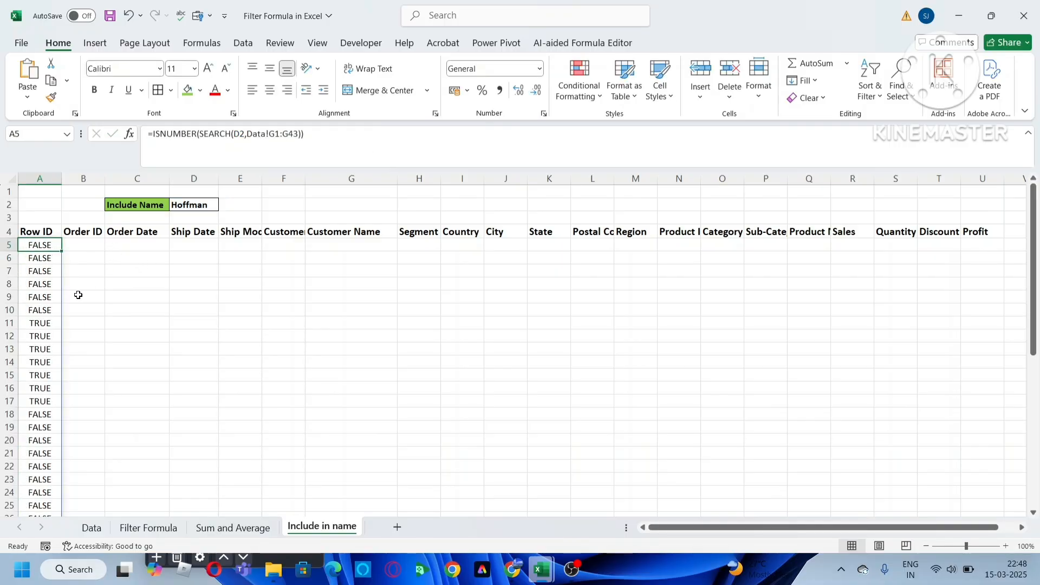
pyautogui.moveTo(50, 247); pyautogui.dragTo(48, 402)
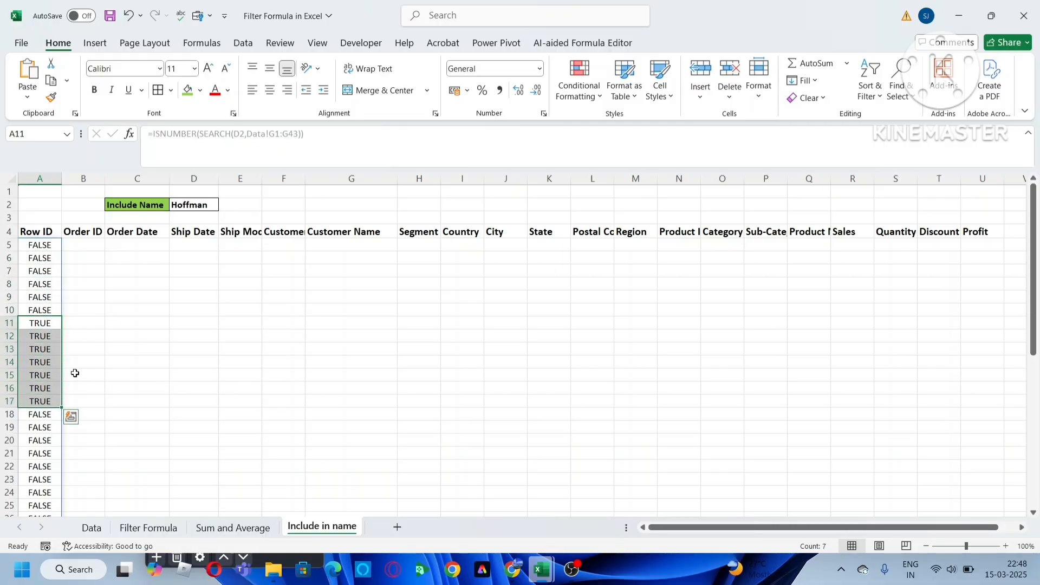
pyautogui.moveTo(40, 323); pyautogui.dragTo(47, 401)
# Extend the A5 formula to =FILTER(Data!A1:U43,ISNUMBER(SEARCH(D2,Data!G1:G43)),"") and check the Customer Name column of the returned rows
pyautogui.click(43, 245)
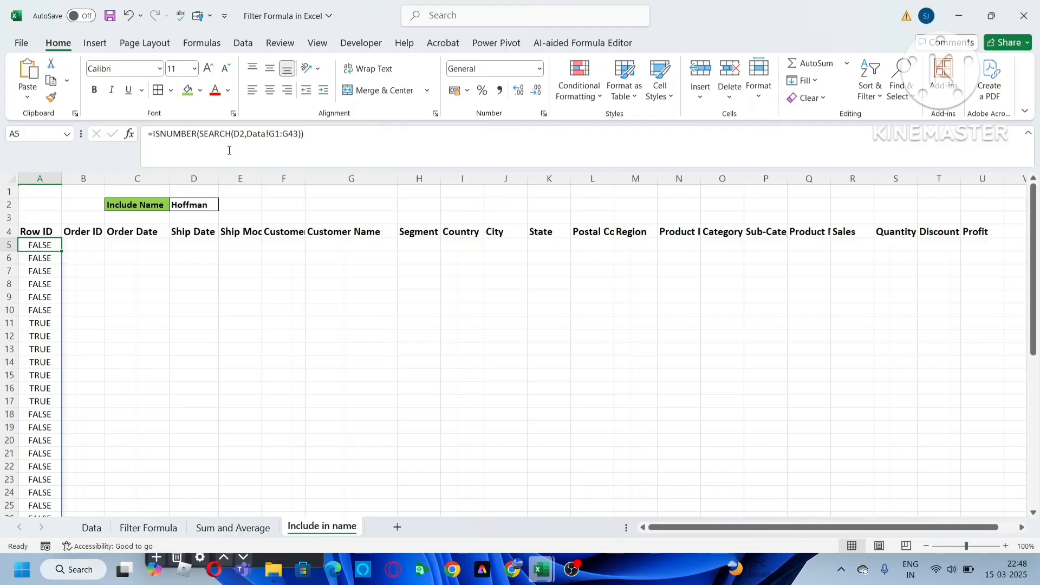
pyautogui.click(152, 134)
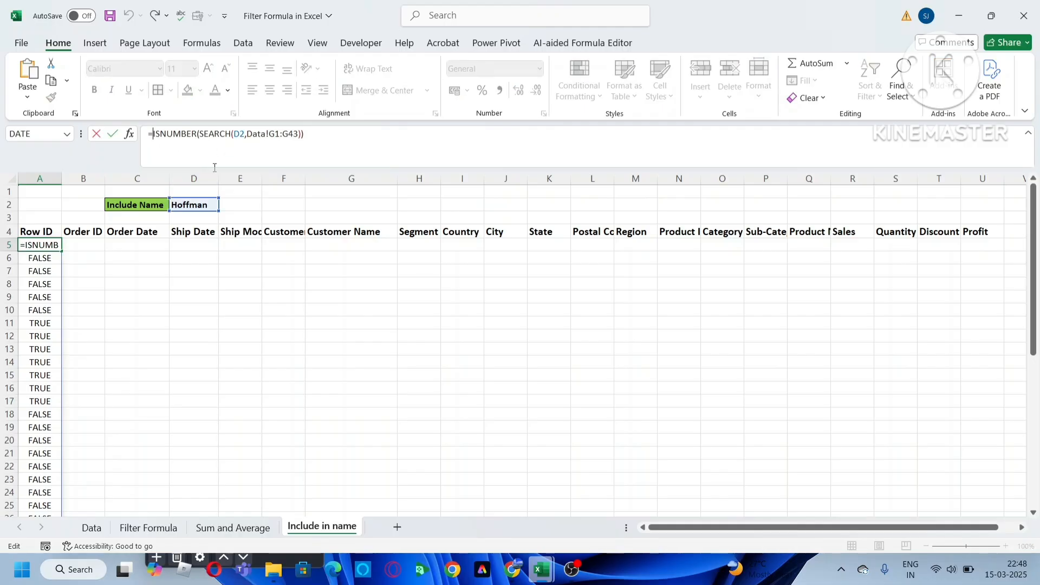
pyautogui.write('FILTER(')
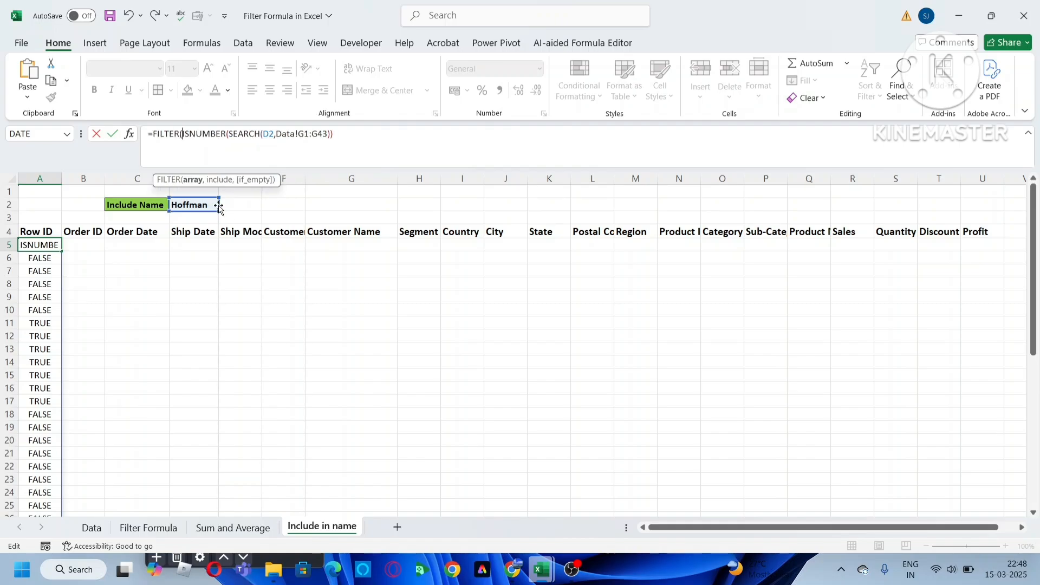
pyautogui.click(90, 531)
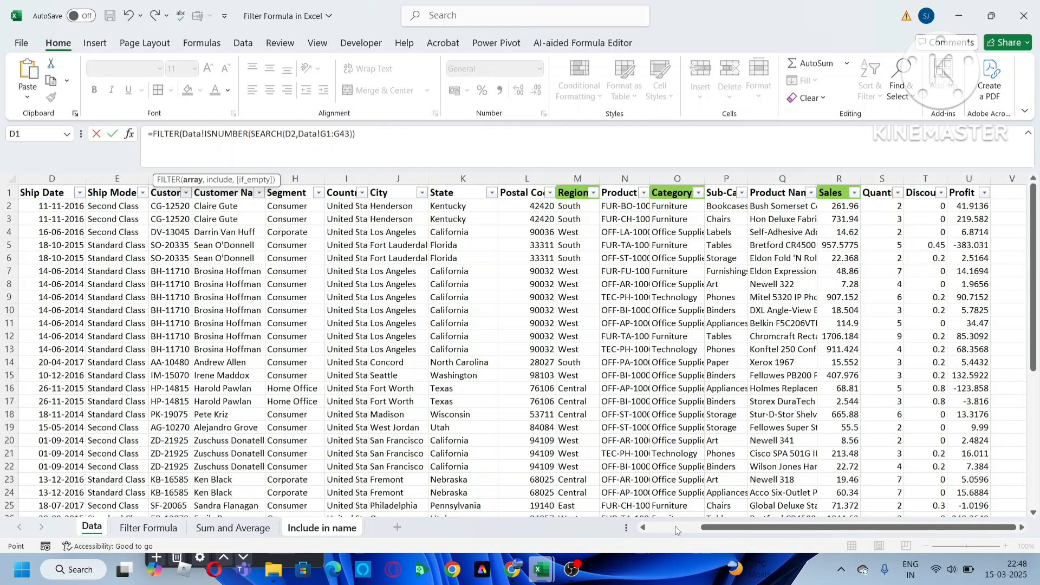
pyautogui.moveTo(680, 530); pyautogui.dragTo(631, 530)
pyautogui.click(32, 193)
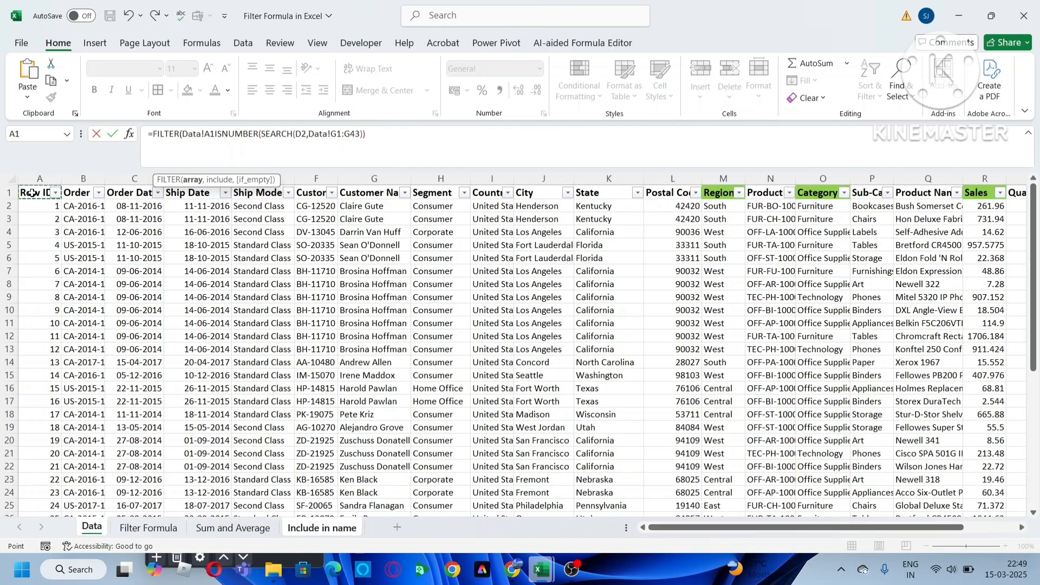
pyautogui.hotkey('ctrl', 'shift', 'Right')
pyautogui.hotkey('ctrl', 'shift', 'Down')
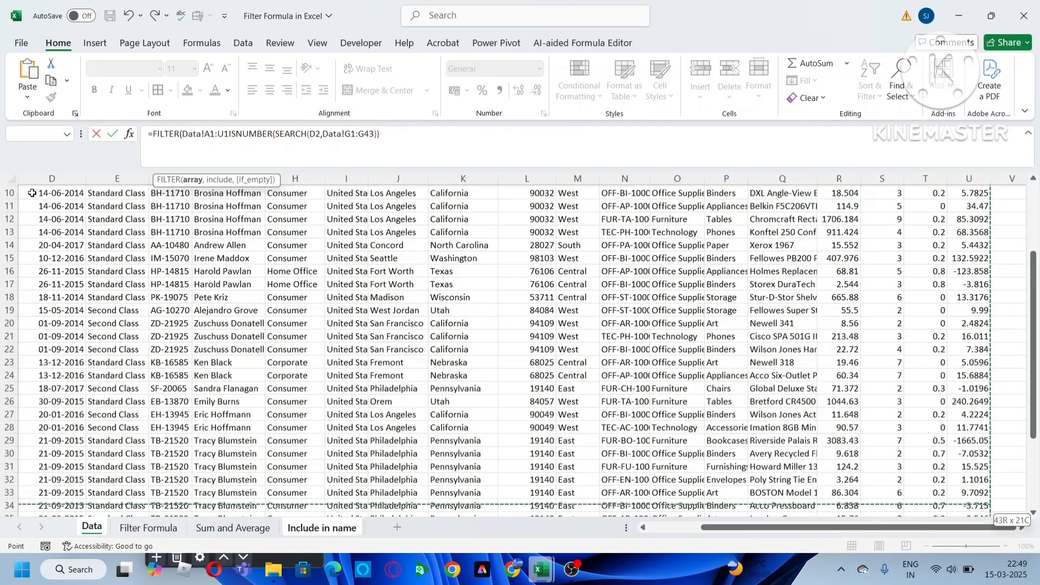
pyautogui.write(',')
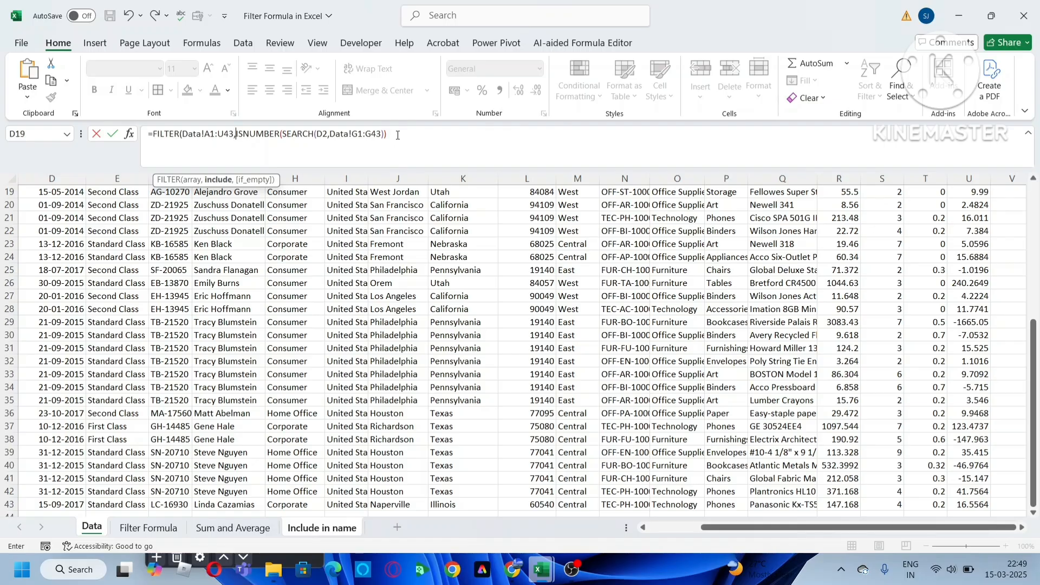
pyautogui.write(',"")')
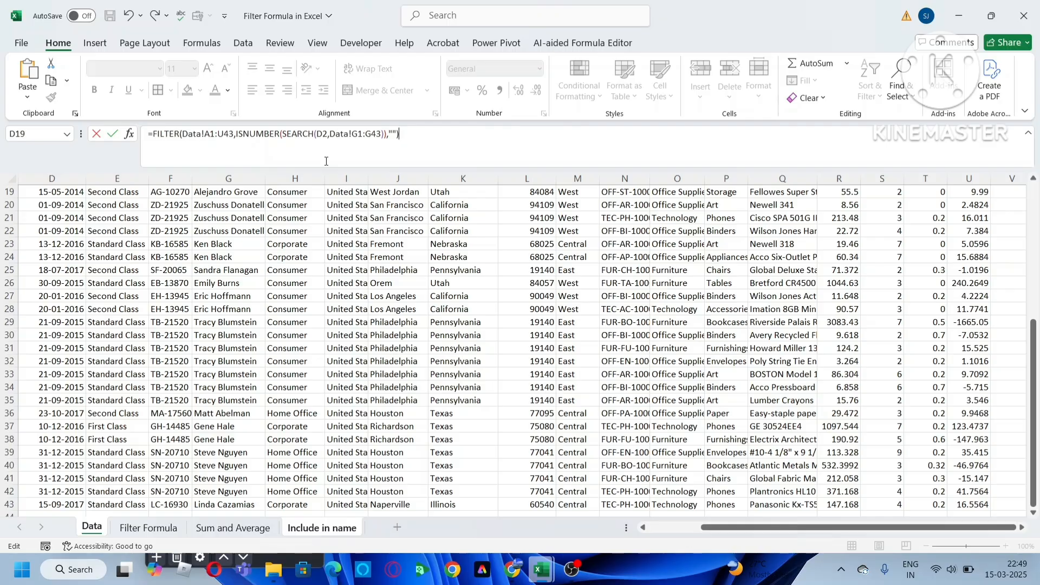
pyautogui.press('Return')
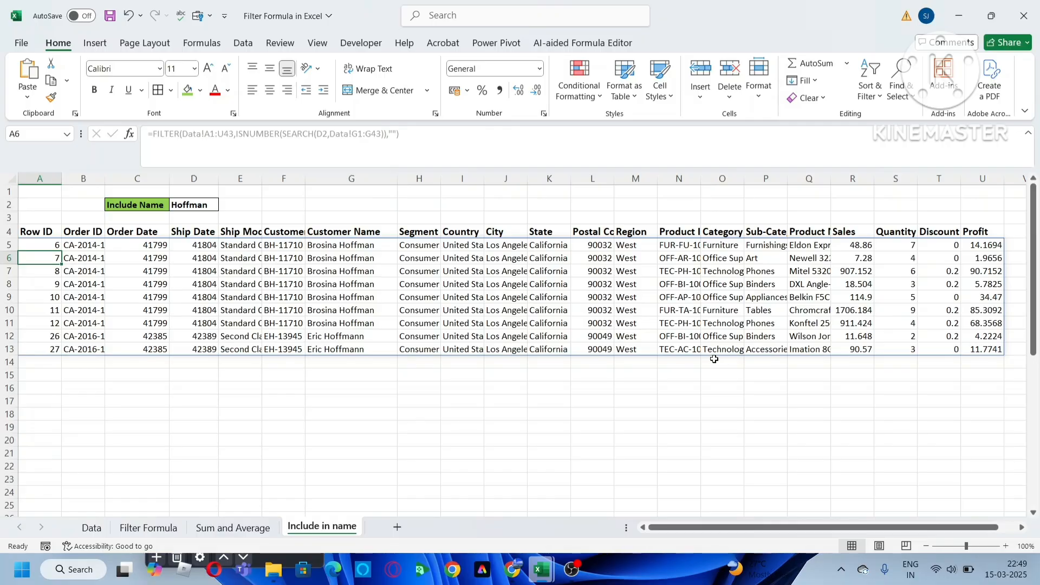
pyautogui.click(366, 244)
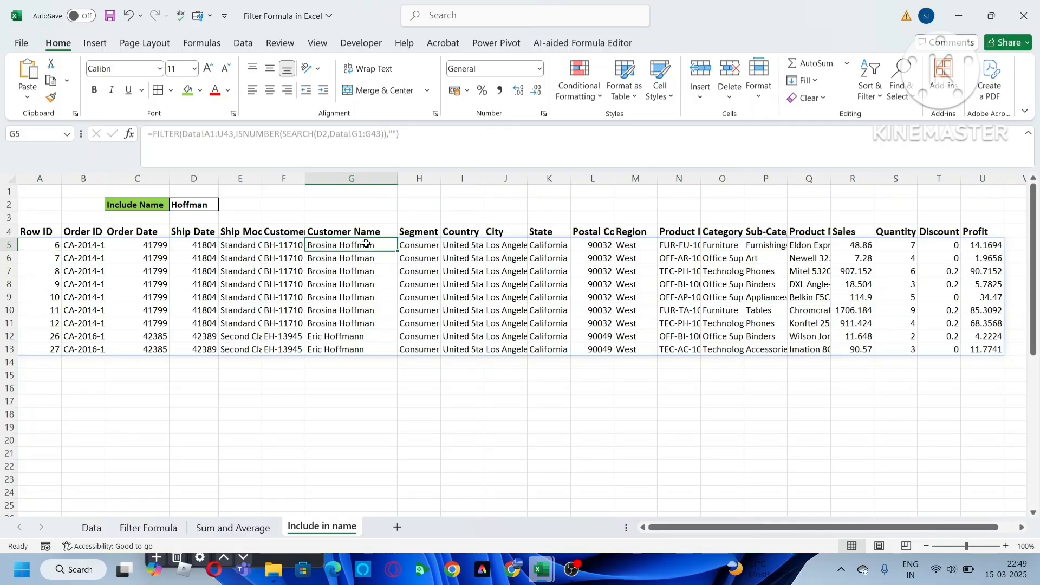
pyautogui.moveTo(361, 345); pyautogui.dragTo(364, 247)
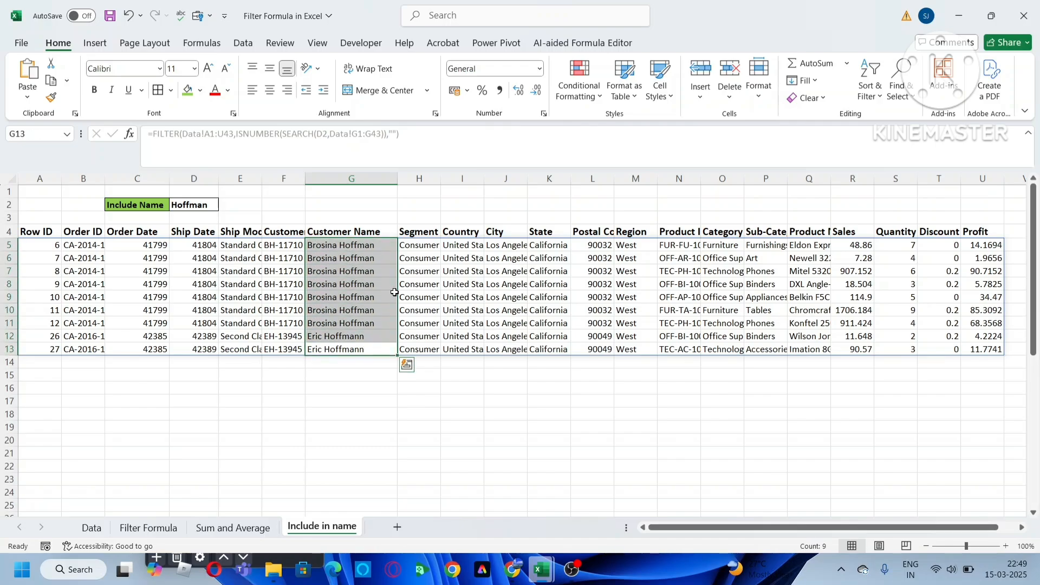